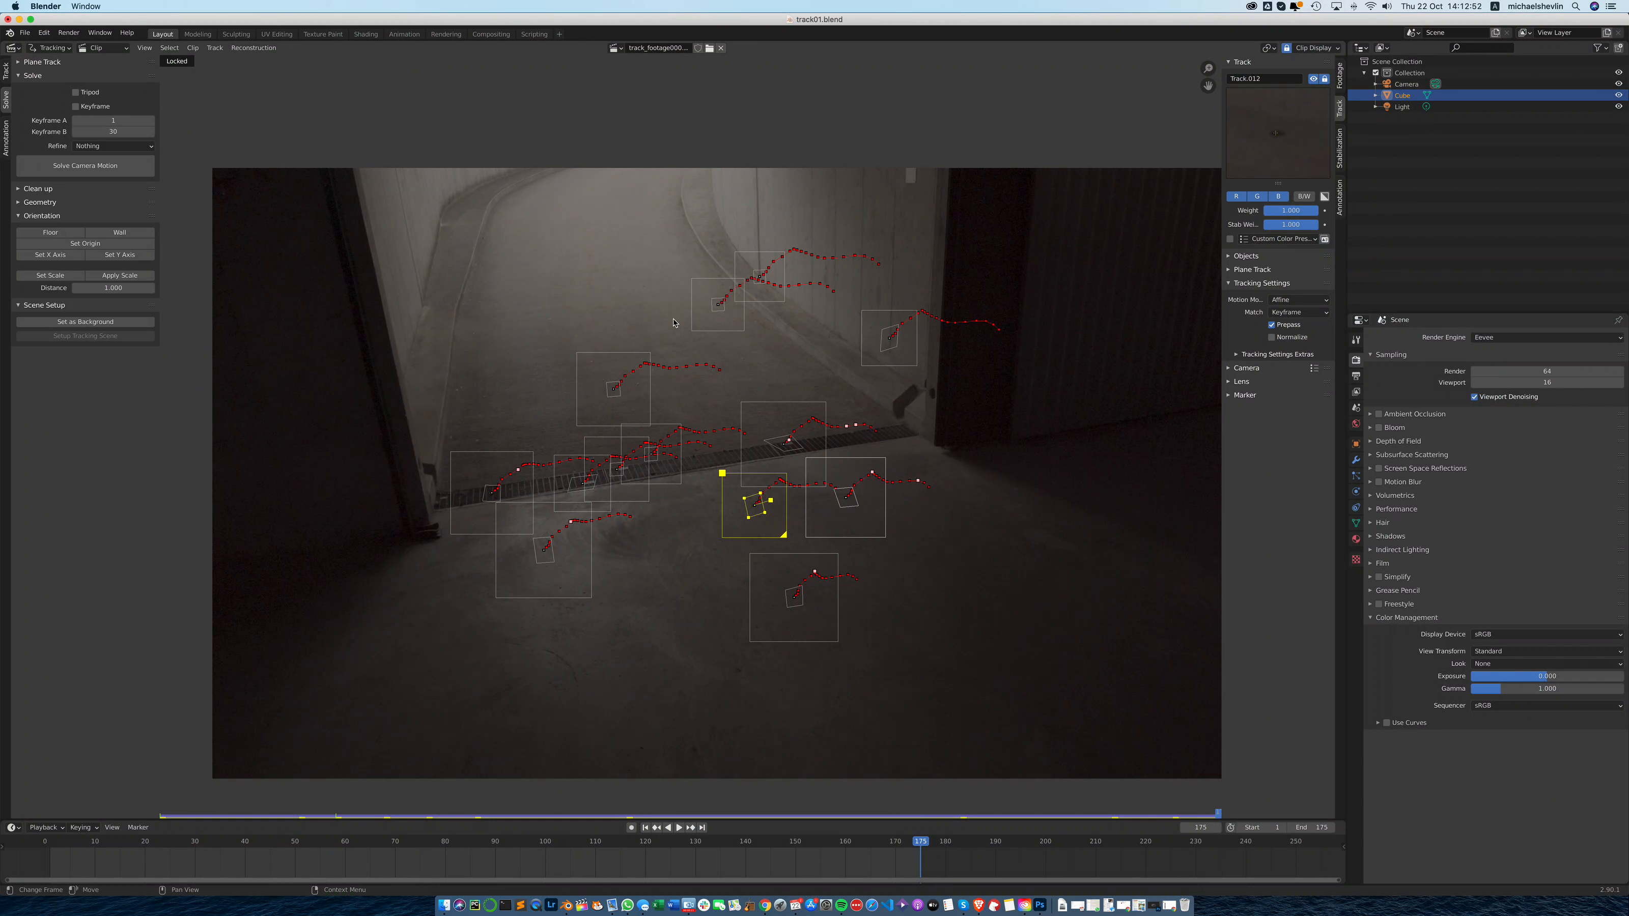
Solve the camera motion from the existing footage tracks.
{"action": "left_click_drag", "start_coordinate": [112, 820], "coordinate": [97, 734]}
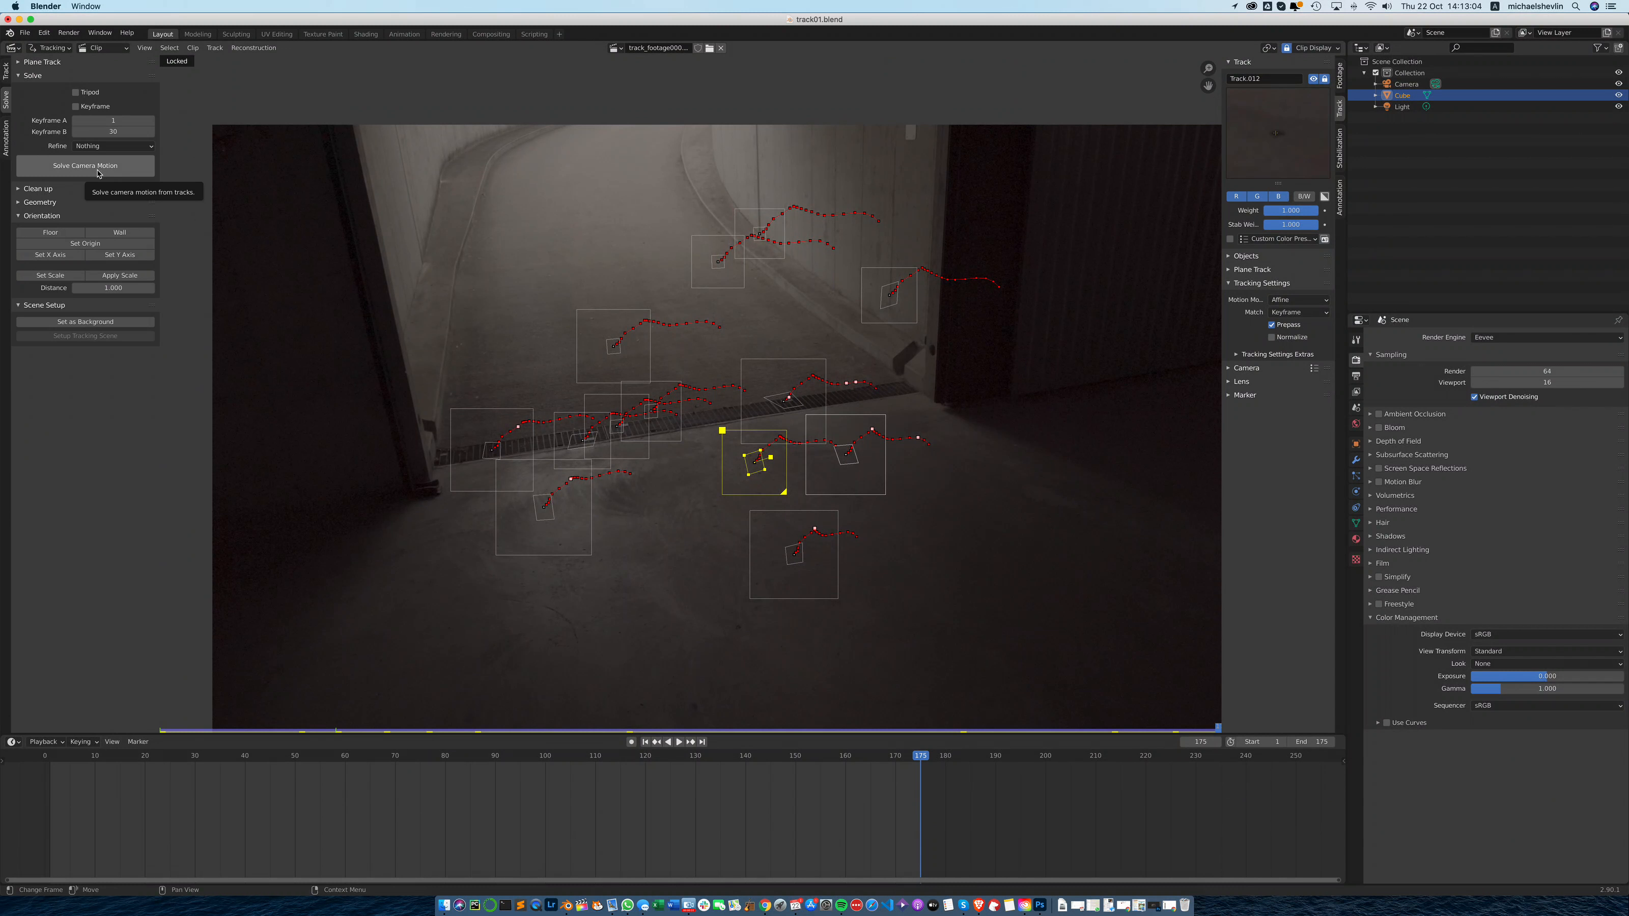
{"action": "left_click", "coordinate": [82, 171]}
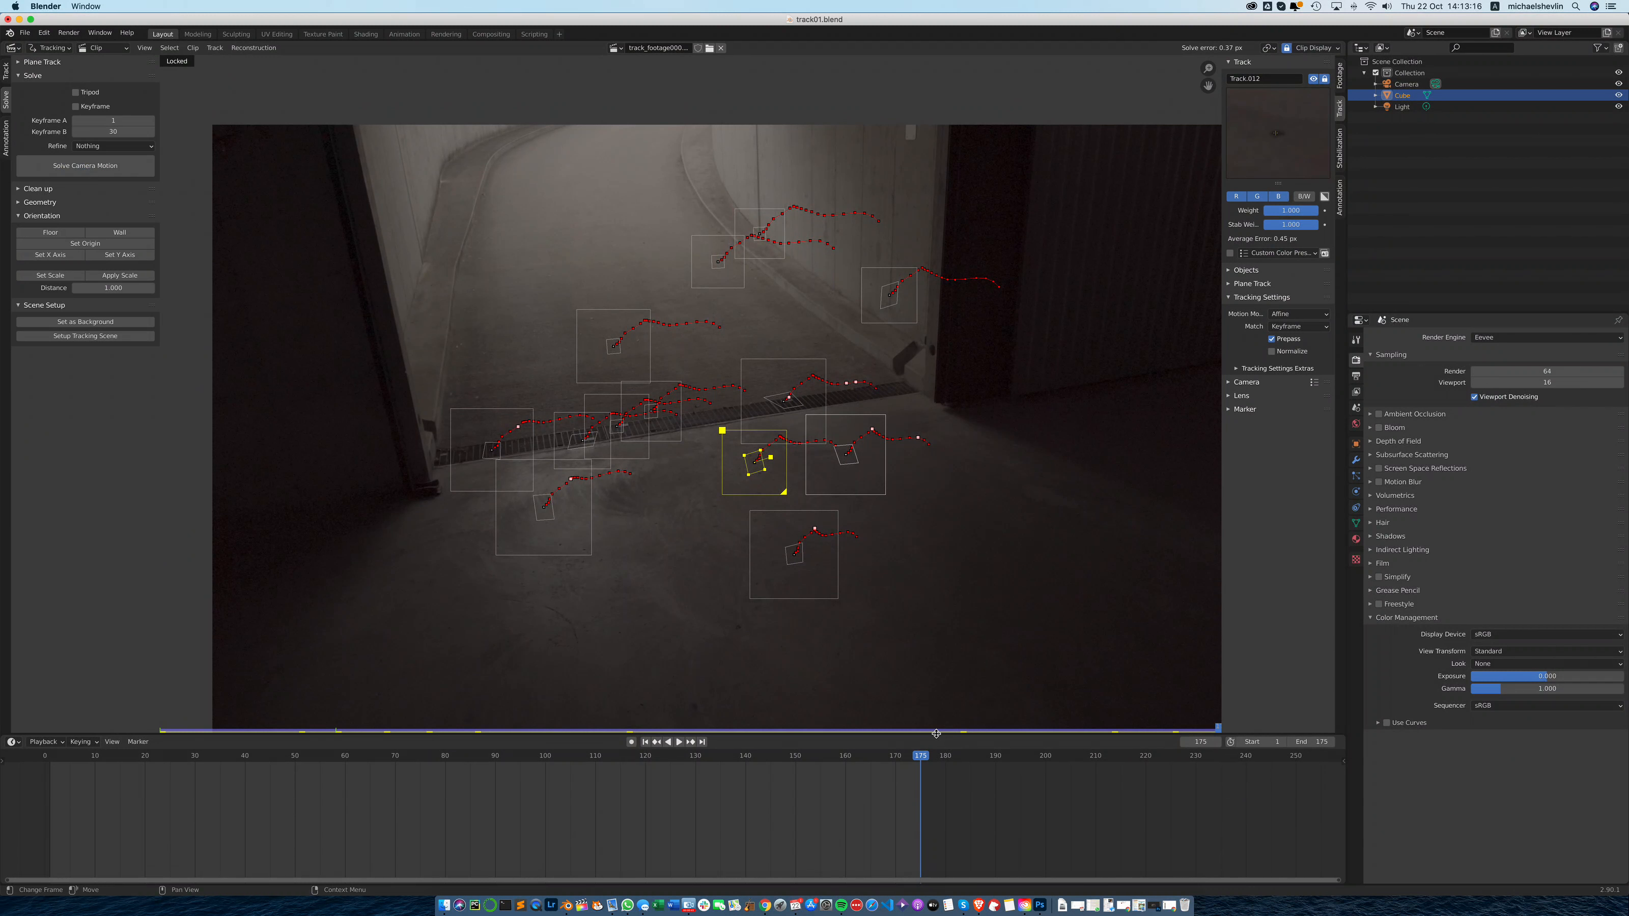
{"action": "left_click_drag", "start_coordinate": [936, 733], "coordinate": [936, 769]}
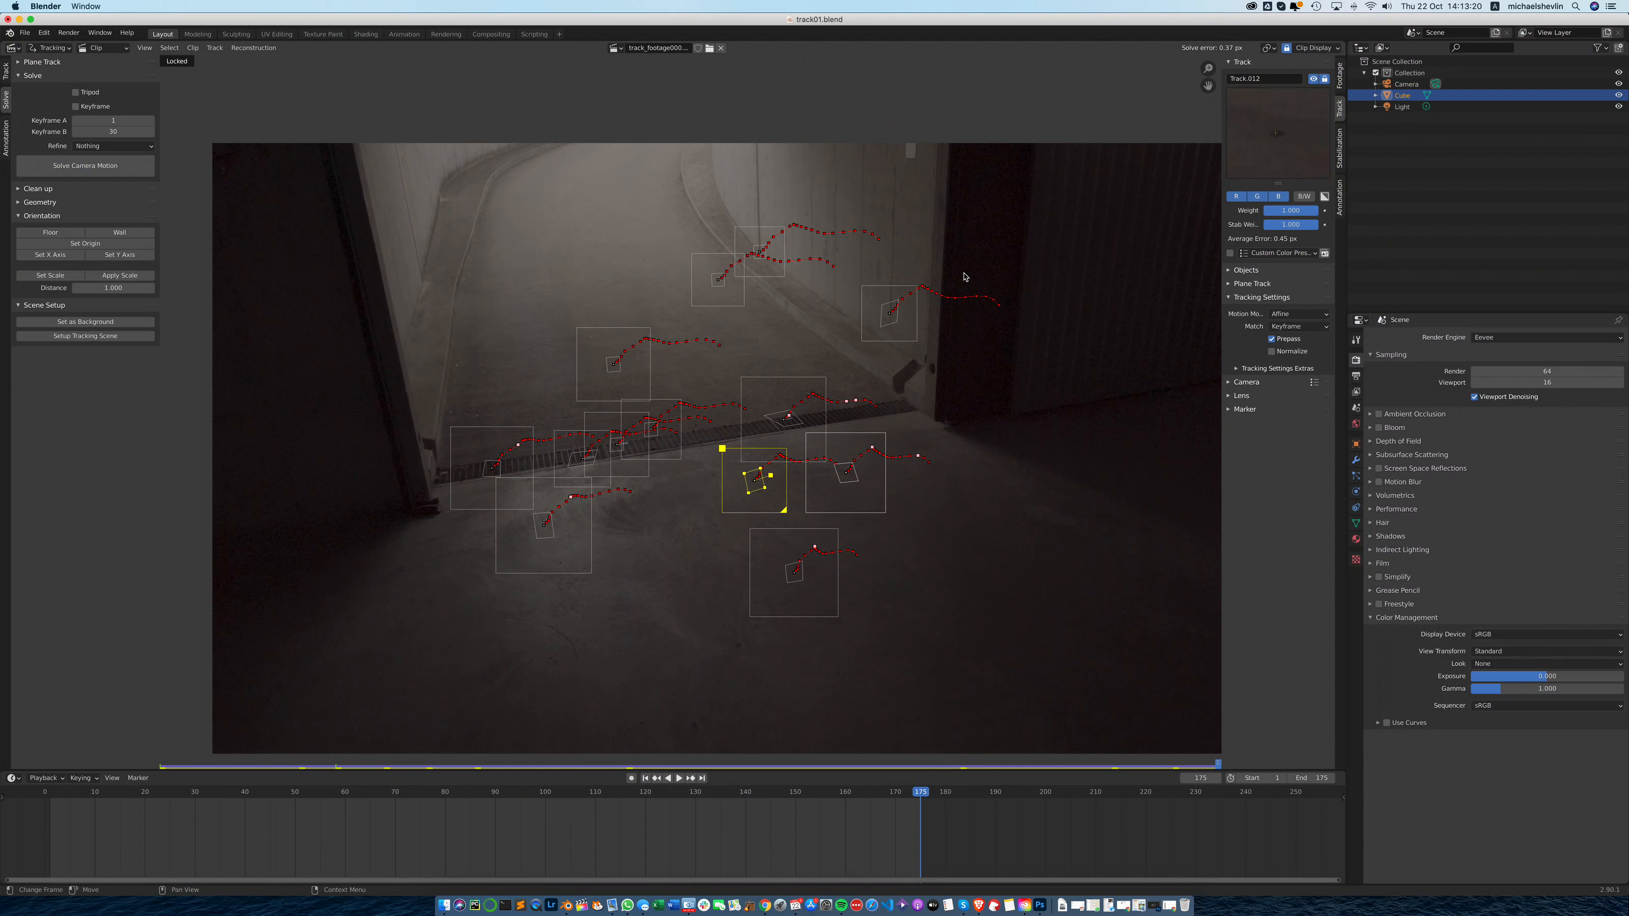
Show each track's name, status and average error in the clip view, and scrub the footage to frame 39.
{"action": "left_click", "coordinate": [1331, 49]}
{"action": "left_click", "coordinate": [1321, 48]}
{"action": "left_click", "coordinate": [1322, 205]}
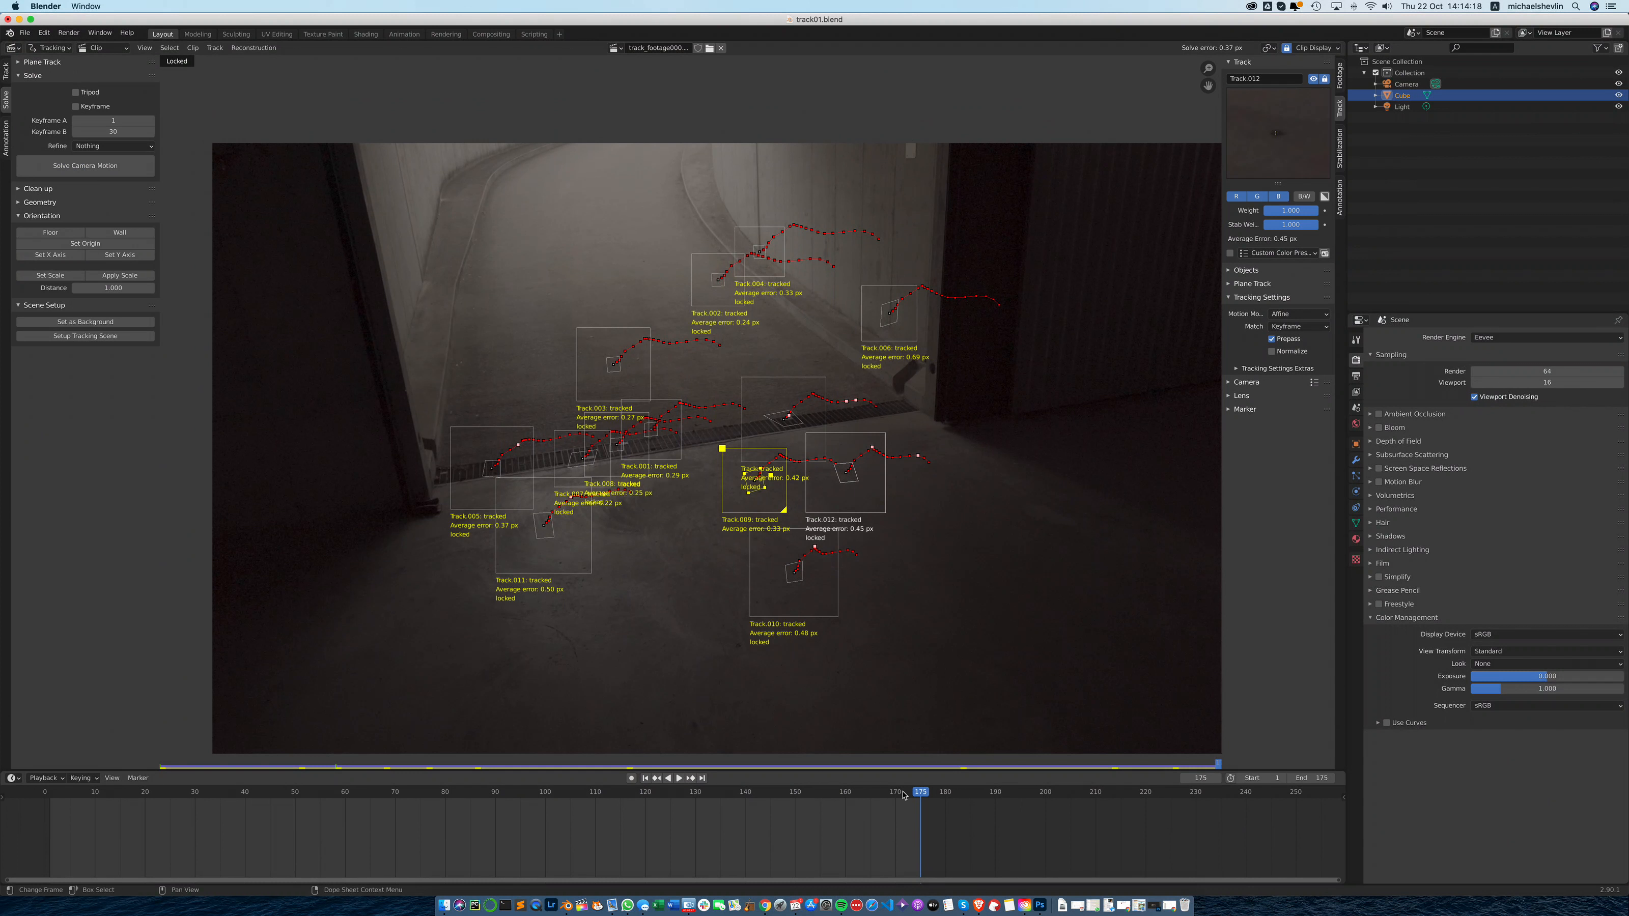
{"action": "left_click_drag", "start_coordinate": [921, 793], "coordinate": [242, 804]}
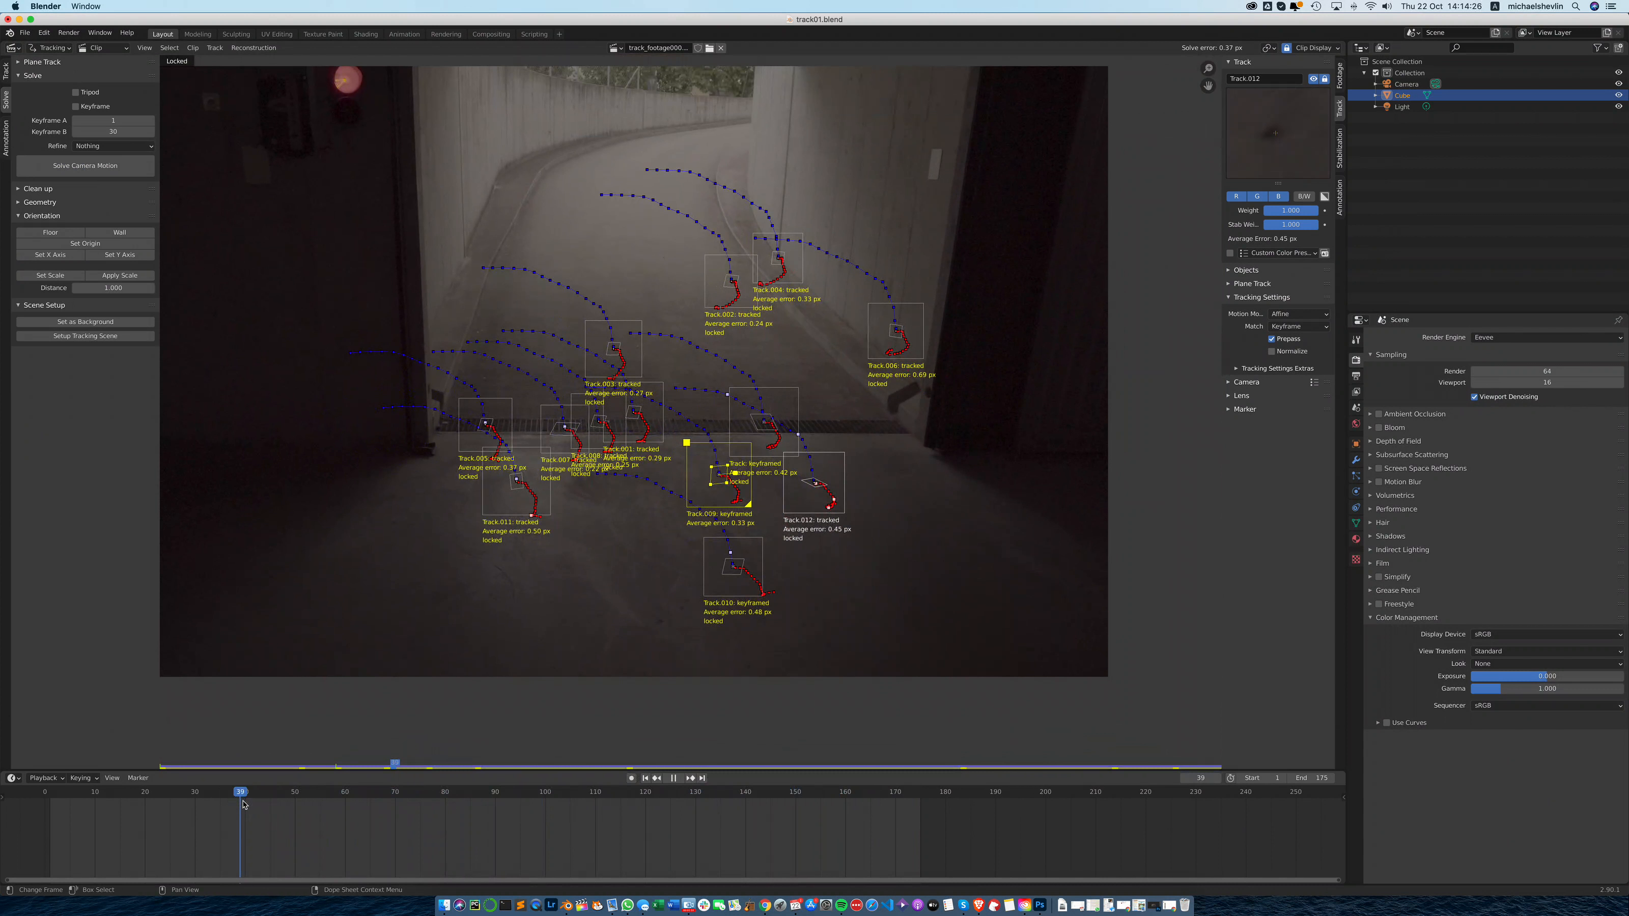
Solve the camera motion again with automatic keyframe selection enabled, and turn the Keyframe option off after solving.
{"action": "left_click", "coordinate": [77, 107]}
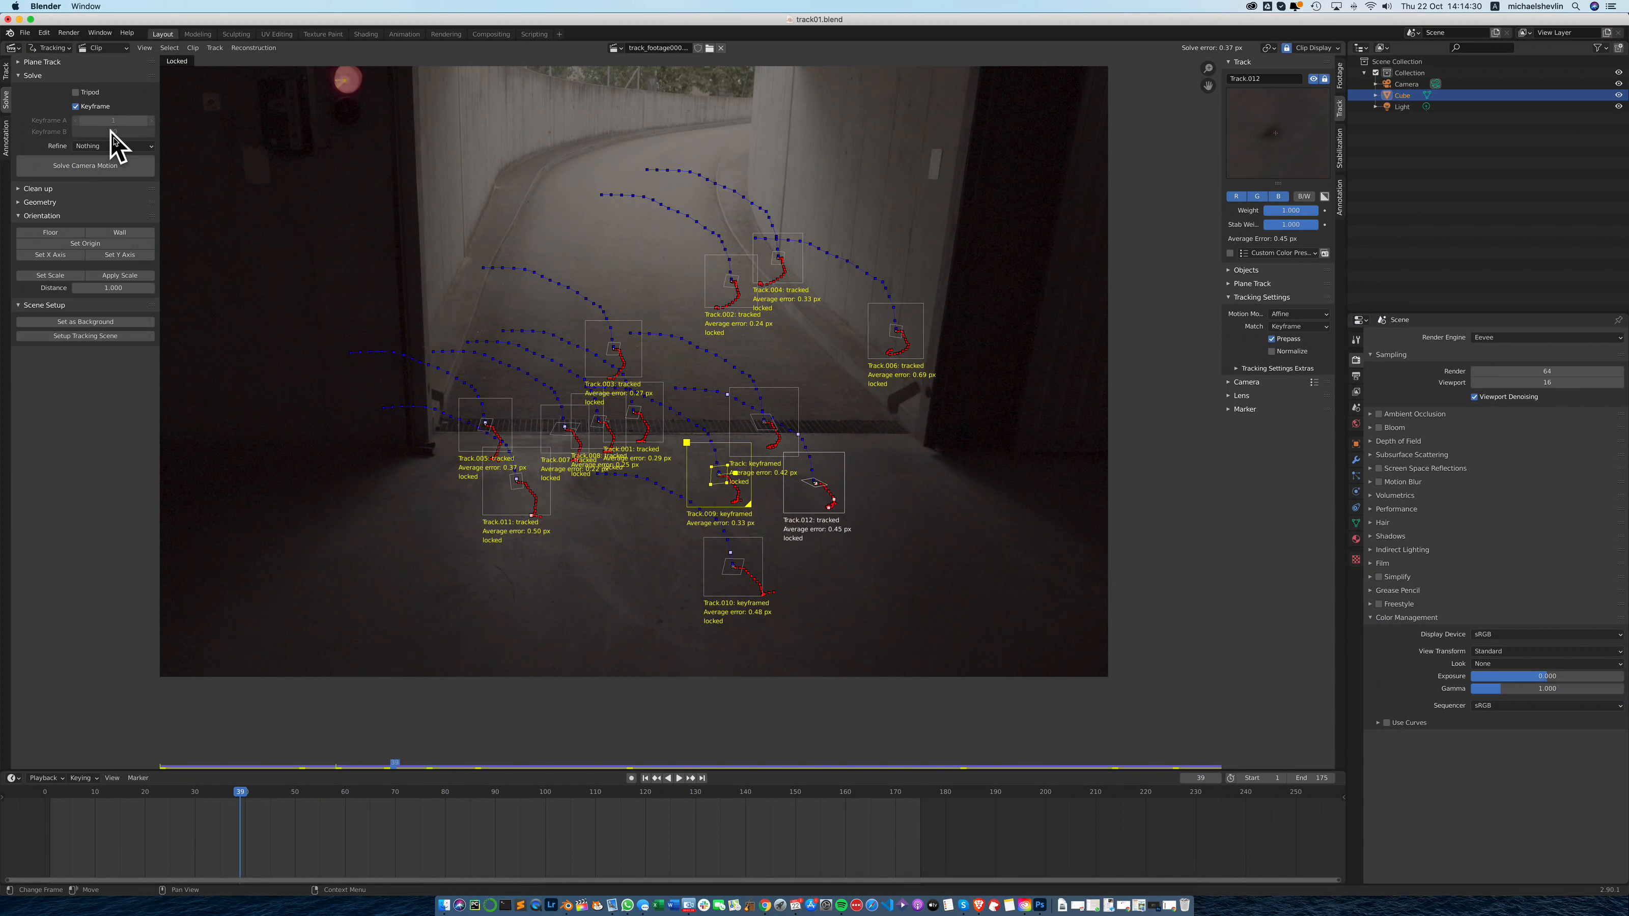
{"action": "left_click", "coordinate": [85, 171]}
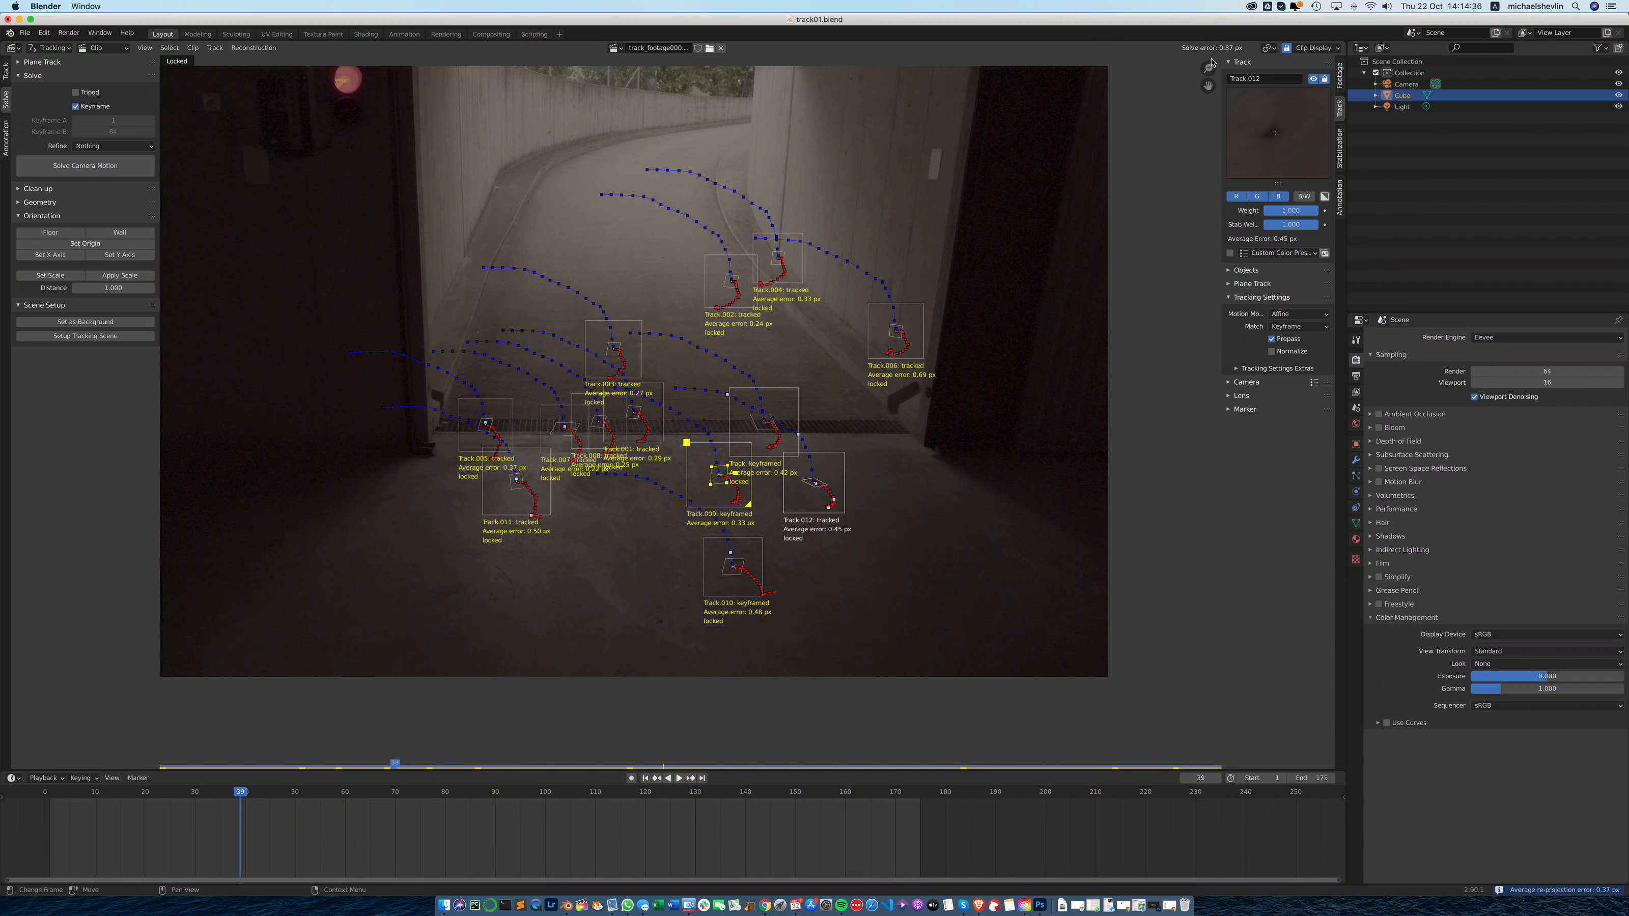
{"action": "left_click", "coordinate": [76, 107]}
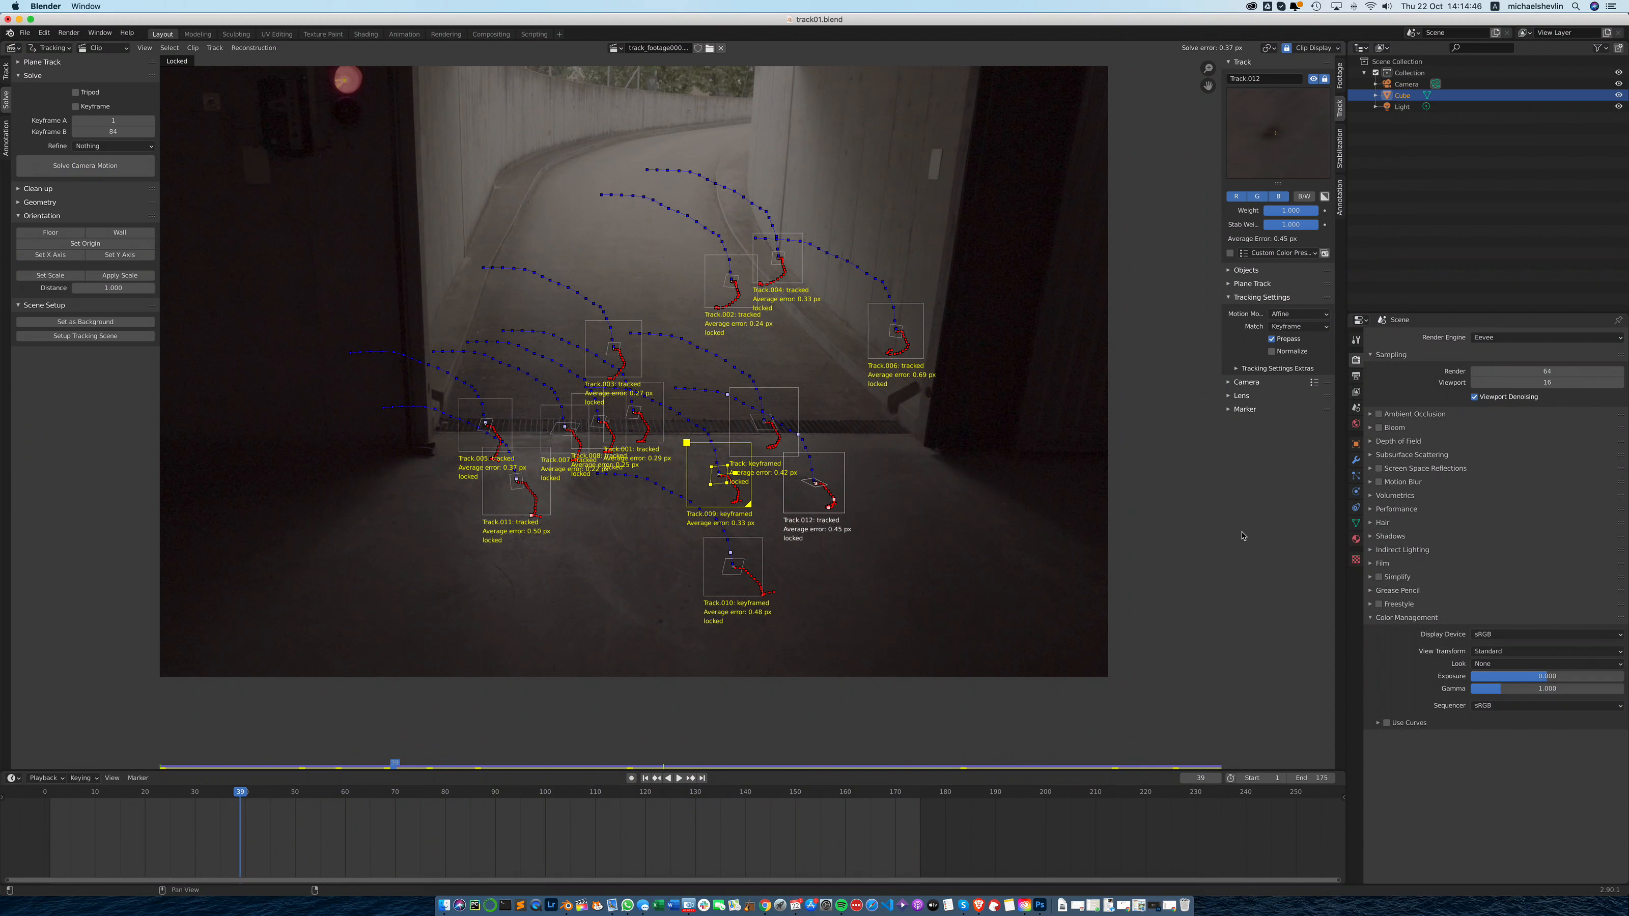
Reveal the clip's camera and lens settings, set the focal length to 25 mm and re-solve the camera motion.
{"action": "left_click", "coordinate": [1230, 384]}
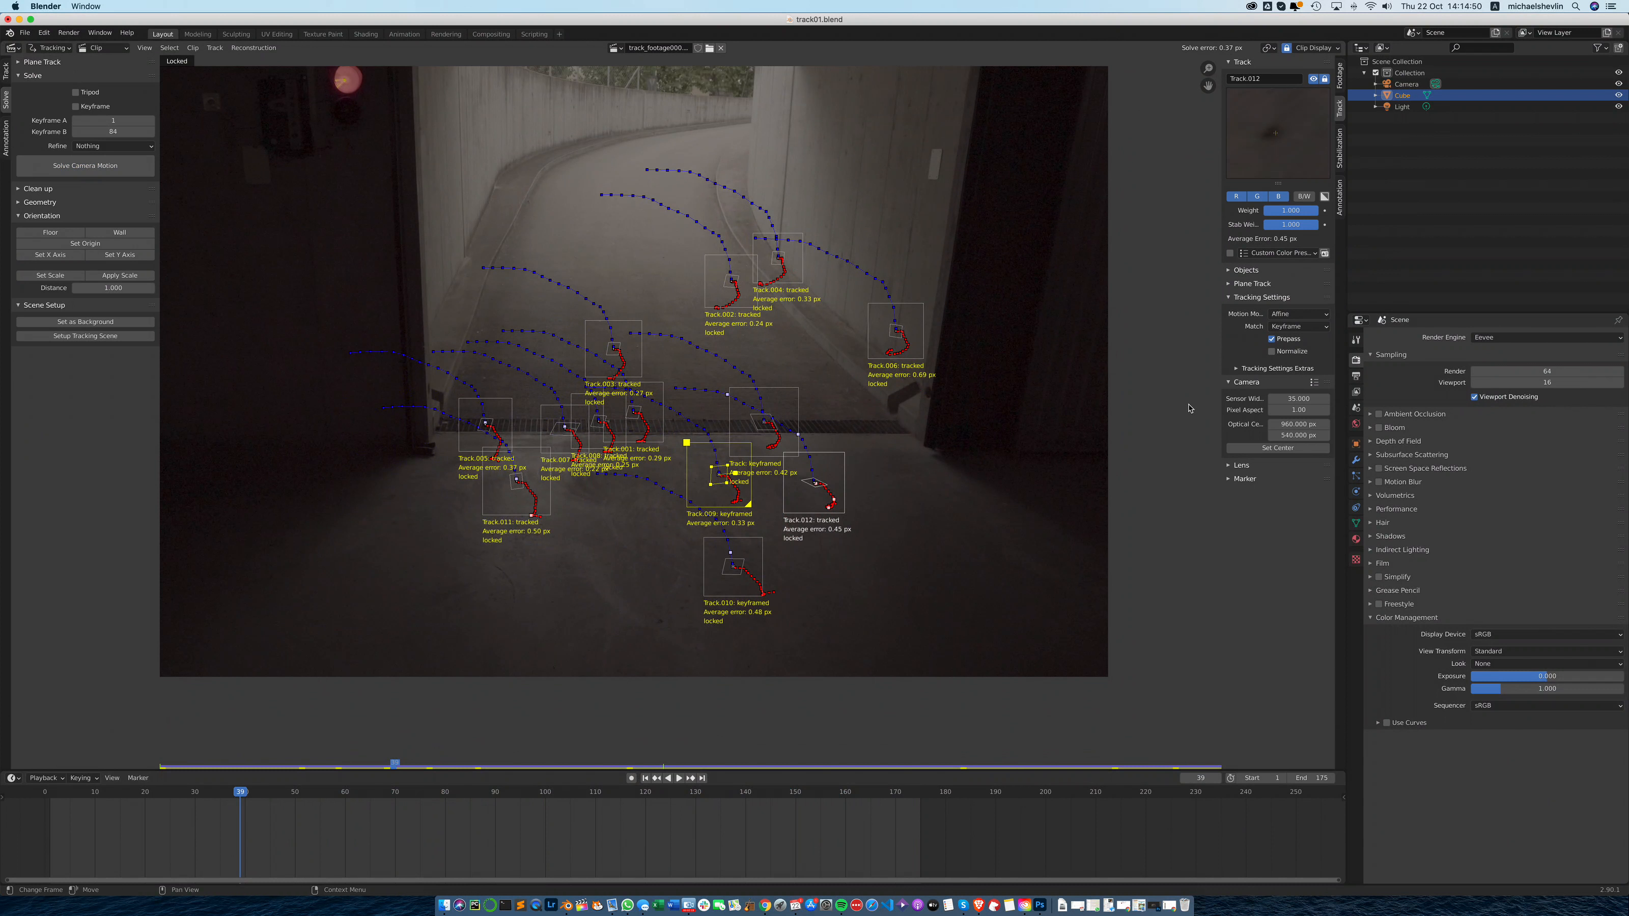
{"action": "left_click", "coordinate": [1241, 463]}
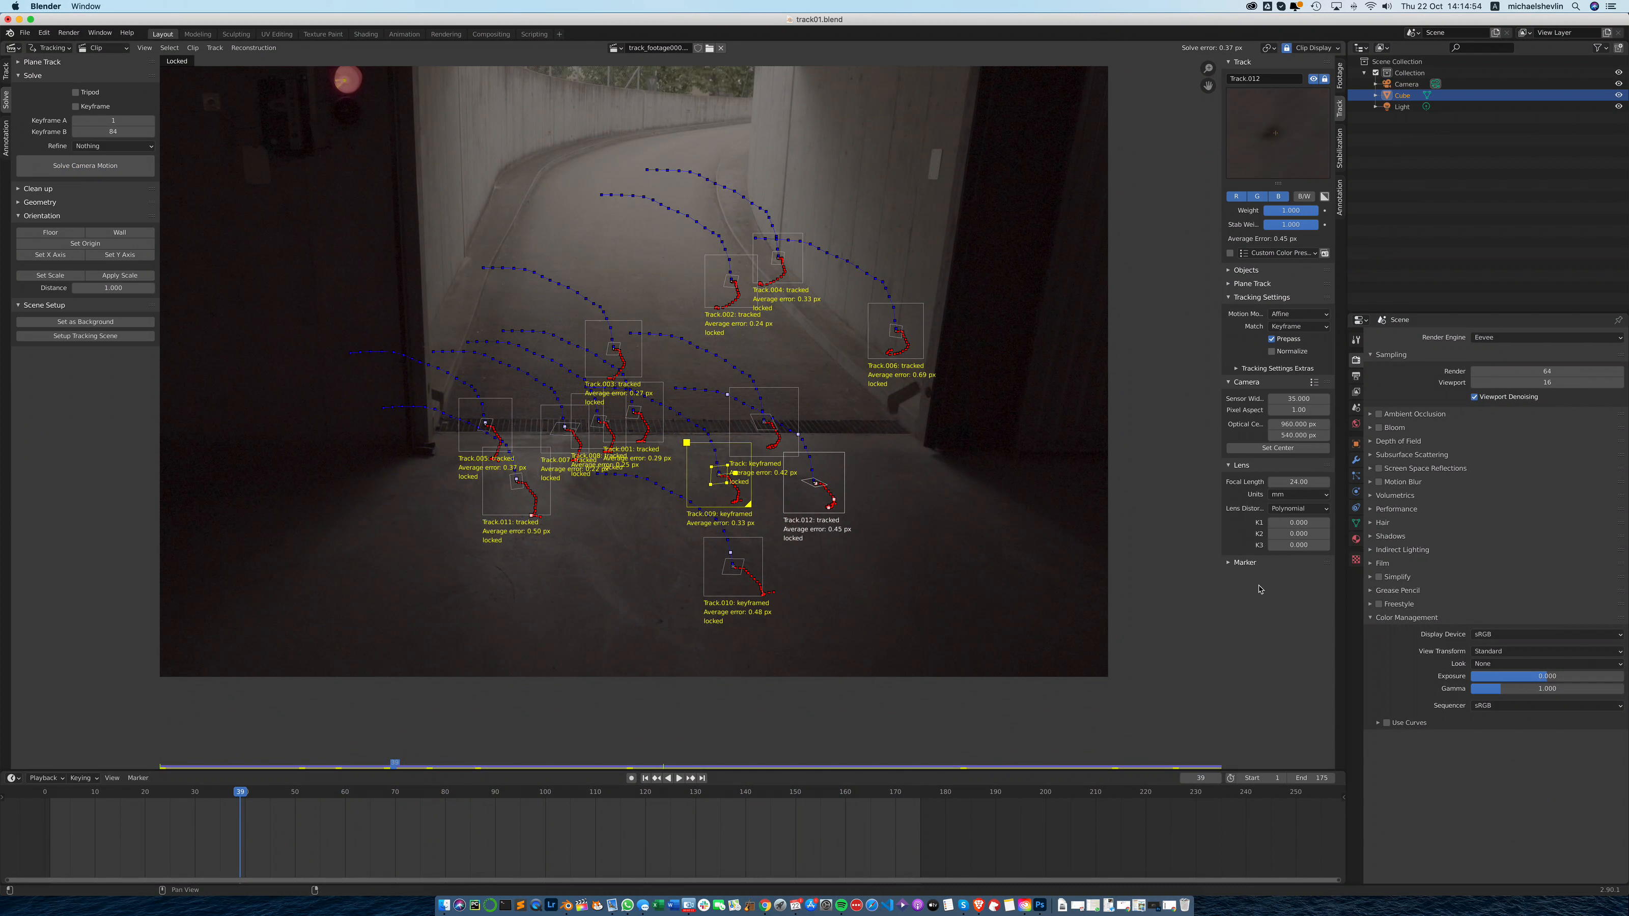
{"action": "left_click", "coordinate": [1312, 481]}
{"action": "type", "text": "24.0"}
{"action": "type", "text": "25"}
{"action": "key", "text": "Return"}
{"action": "left_click", "coordinate": [81, 168]}
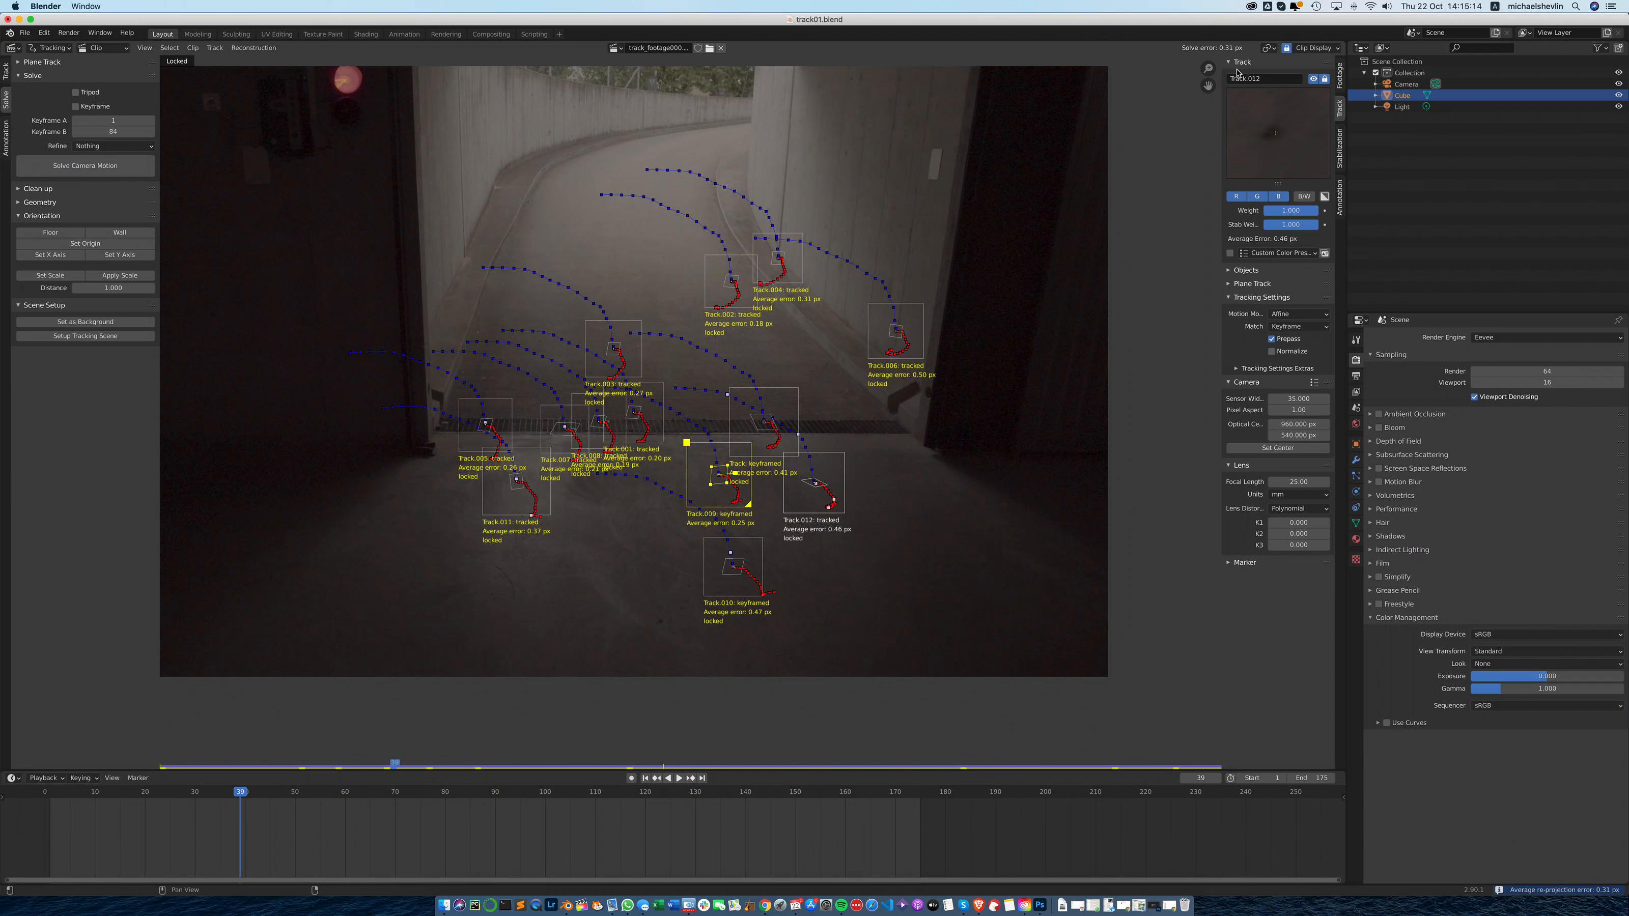
Set the lens focal length to 26 mm and re-solve the camera motion.
{"action": "left_click", "coordinate": [1298, 482]}
{"action": "type", "text": "26"}
{"action": "key", "text": "Return"}
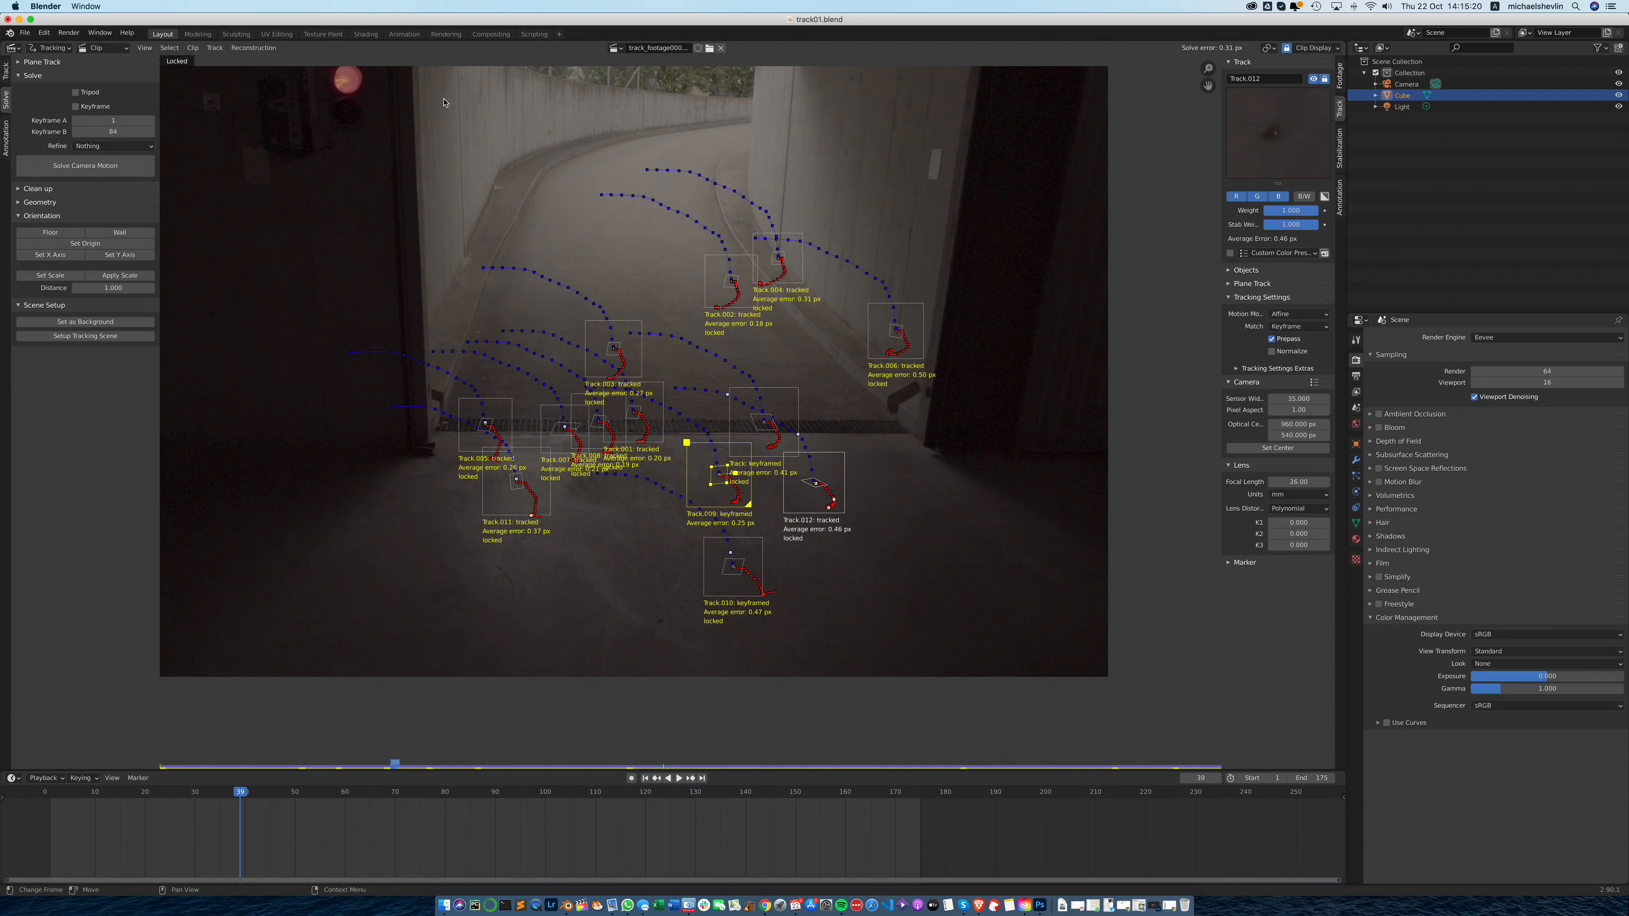
{"action": "left_click", "coordinate": [88, 167]}
Re-solve the camera motion with Refine set to Focal Length, and save the file.
{"action": "left_click", "coordinate": [115, 146]}
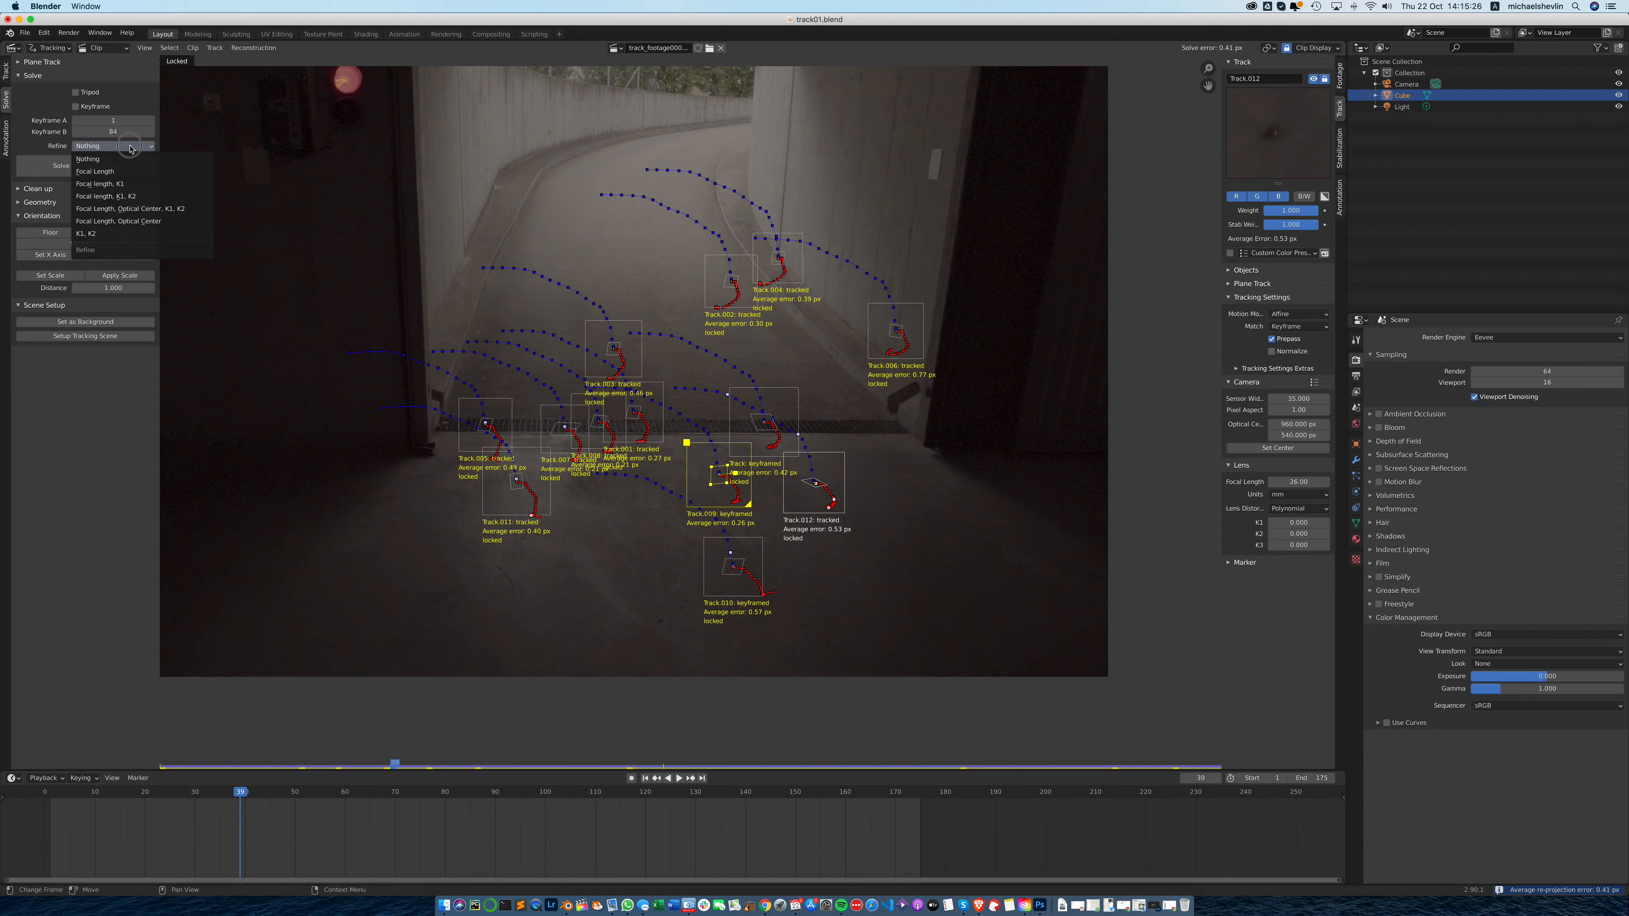
{"action": "left_click", "coordinate": [119, 170]}
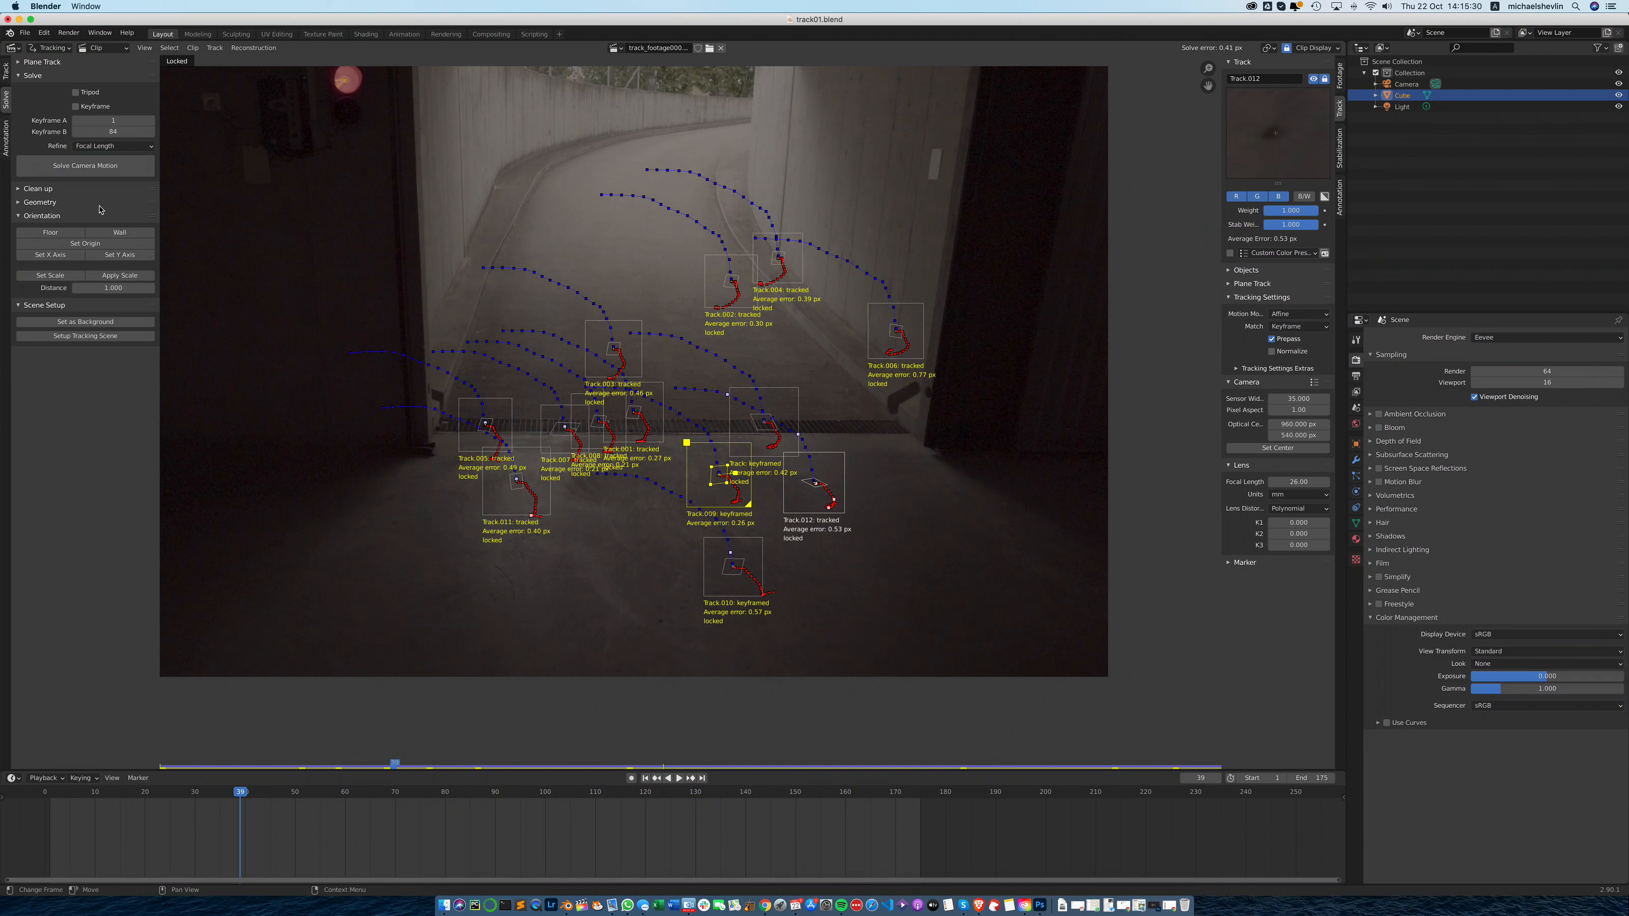
{"action": "left_click", "coordinate": [94, 166]}
{"action": "key", "text": "ctrl+s"}
Re-solve the camera motion with Refine set to Focal Length, Optical Center, K1, K2.
{"action": "left_click", "coordinate": [118, 146]}
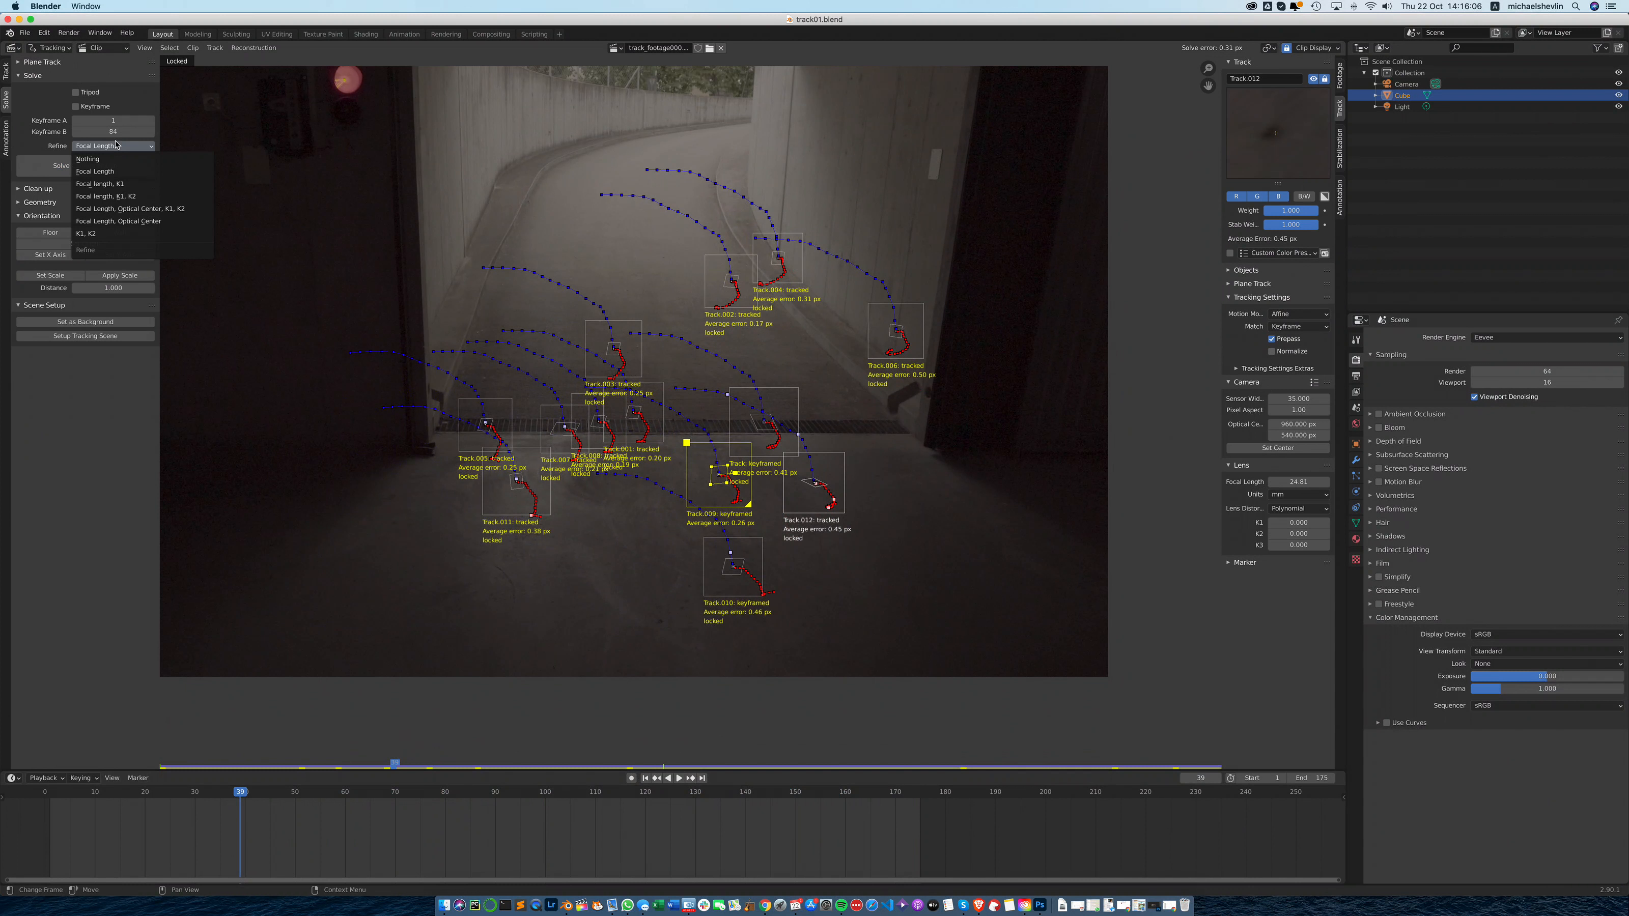
{"action": "left_click", "coordinate": [151, 210]}
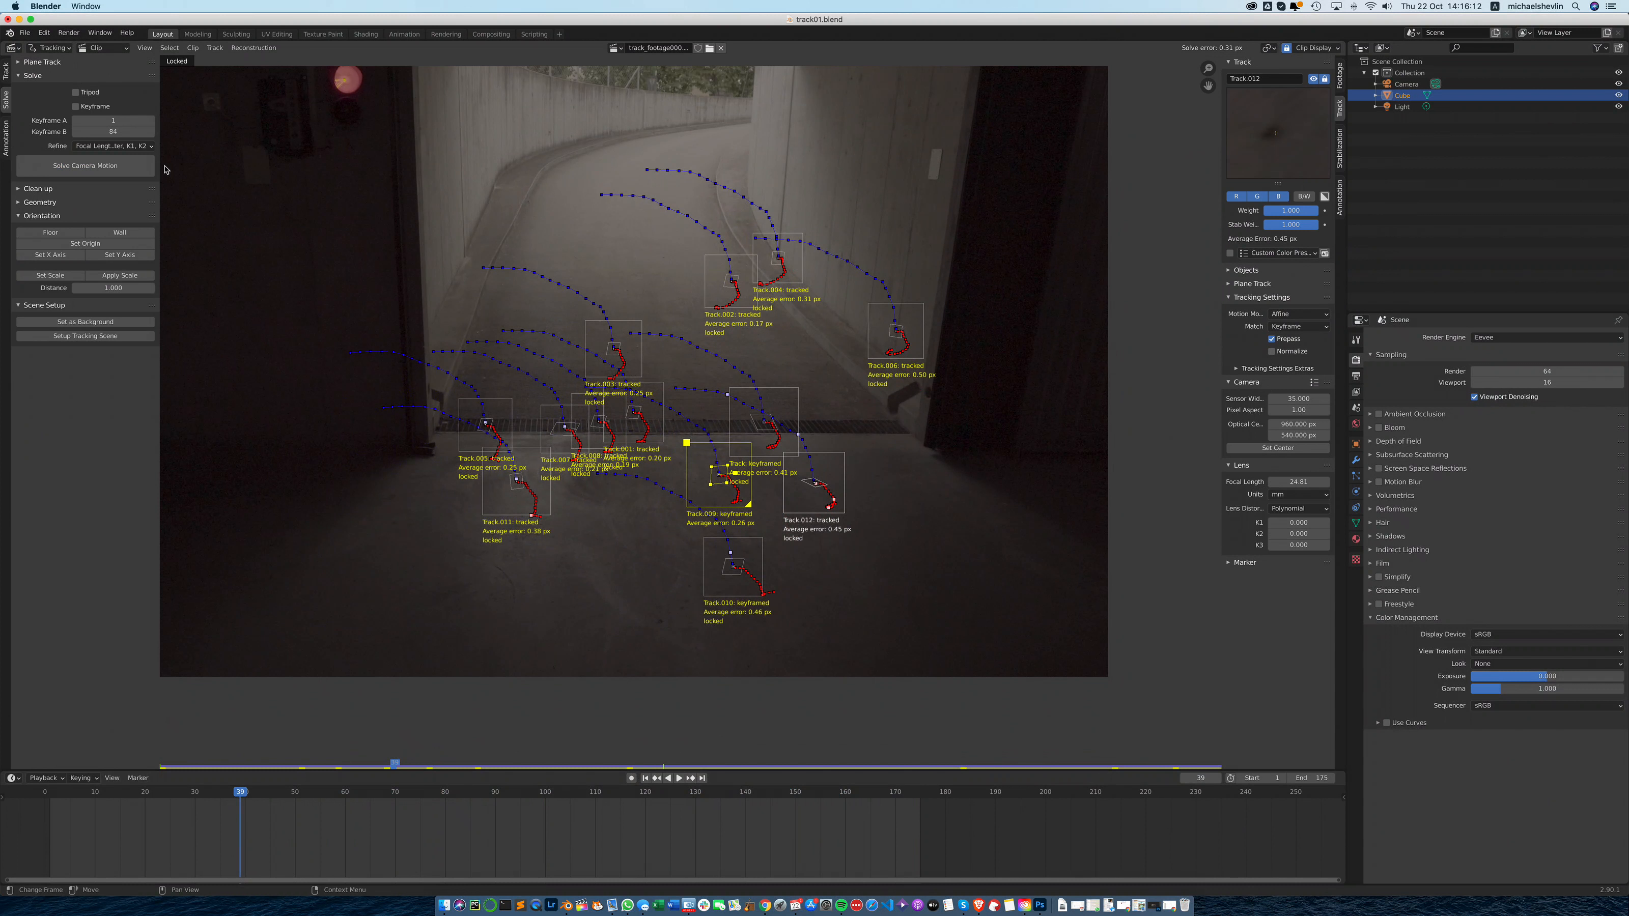
{"action": "left_click", "coordinate": [83, 167]}
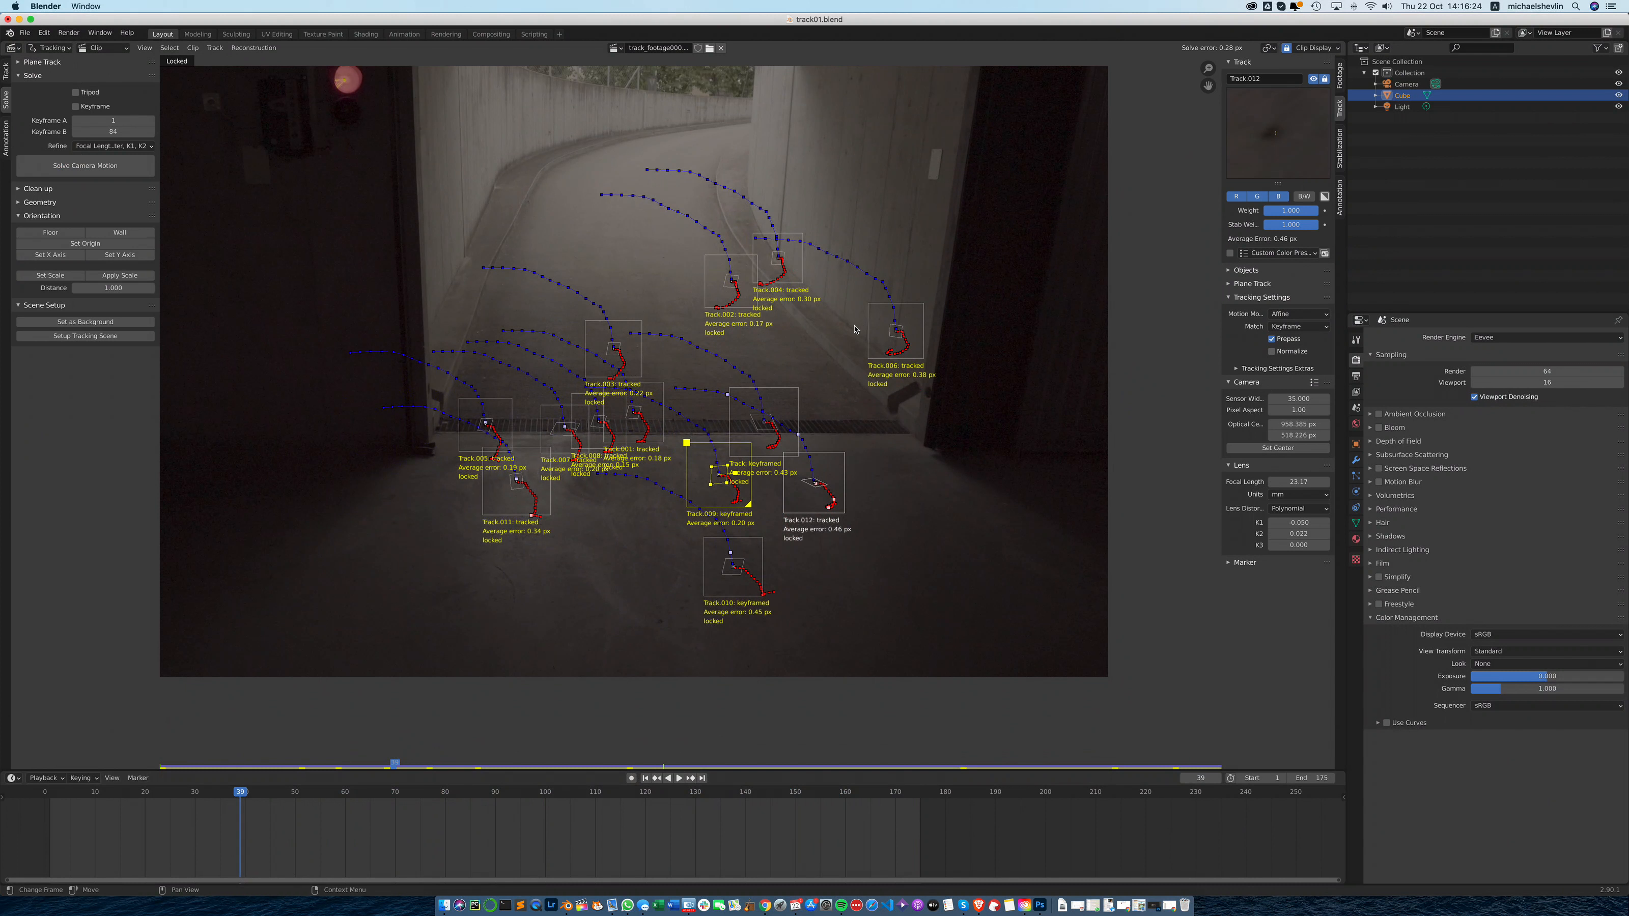
Reduce the weight of Track.012 to about 0.55 and re-solve the camera motion with Refine set to Nothing.
{"action": "scroll", "coordinate": [671, 359], "scroll_direction": "up", "scroll_amount": 3}
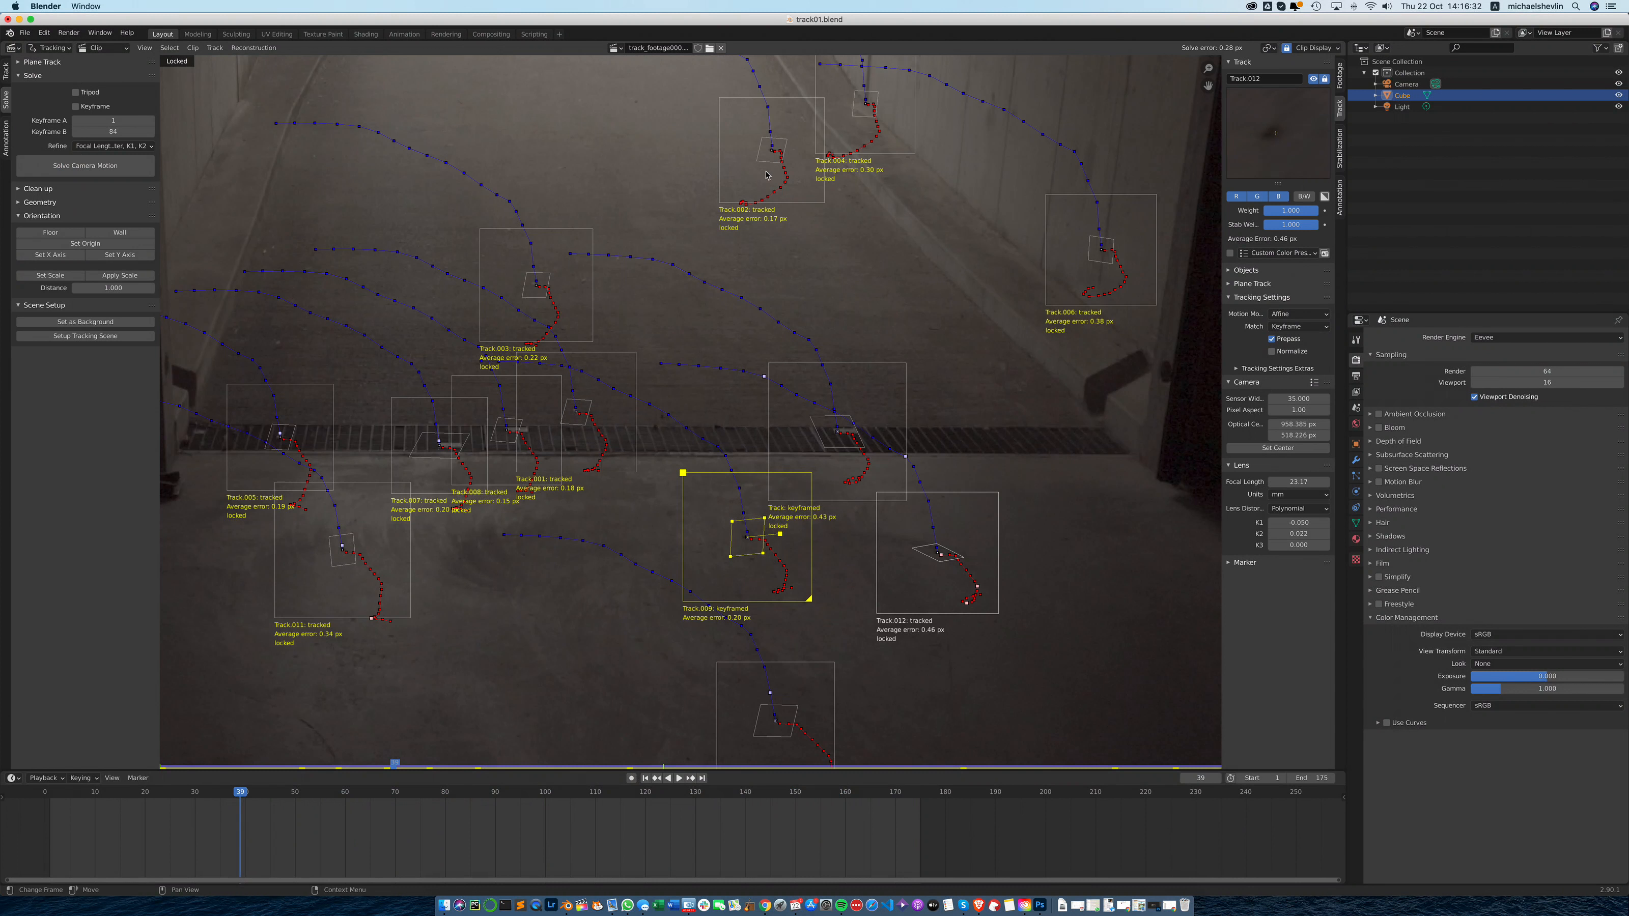
{"action": "scroll", "coordinate": [810, 194], "scroll_direction": "down", "scroll_amount": 1}
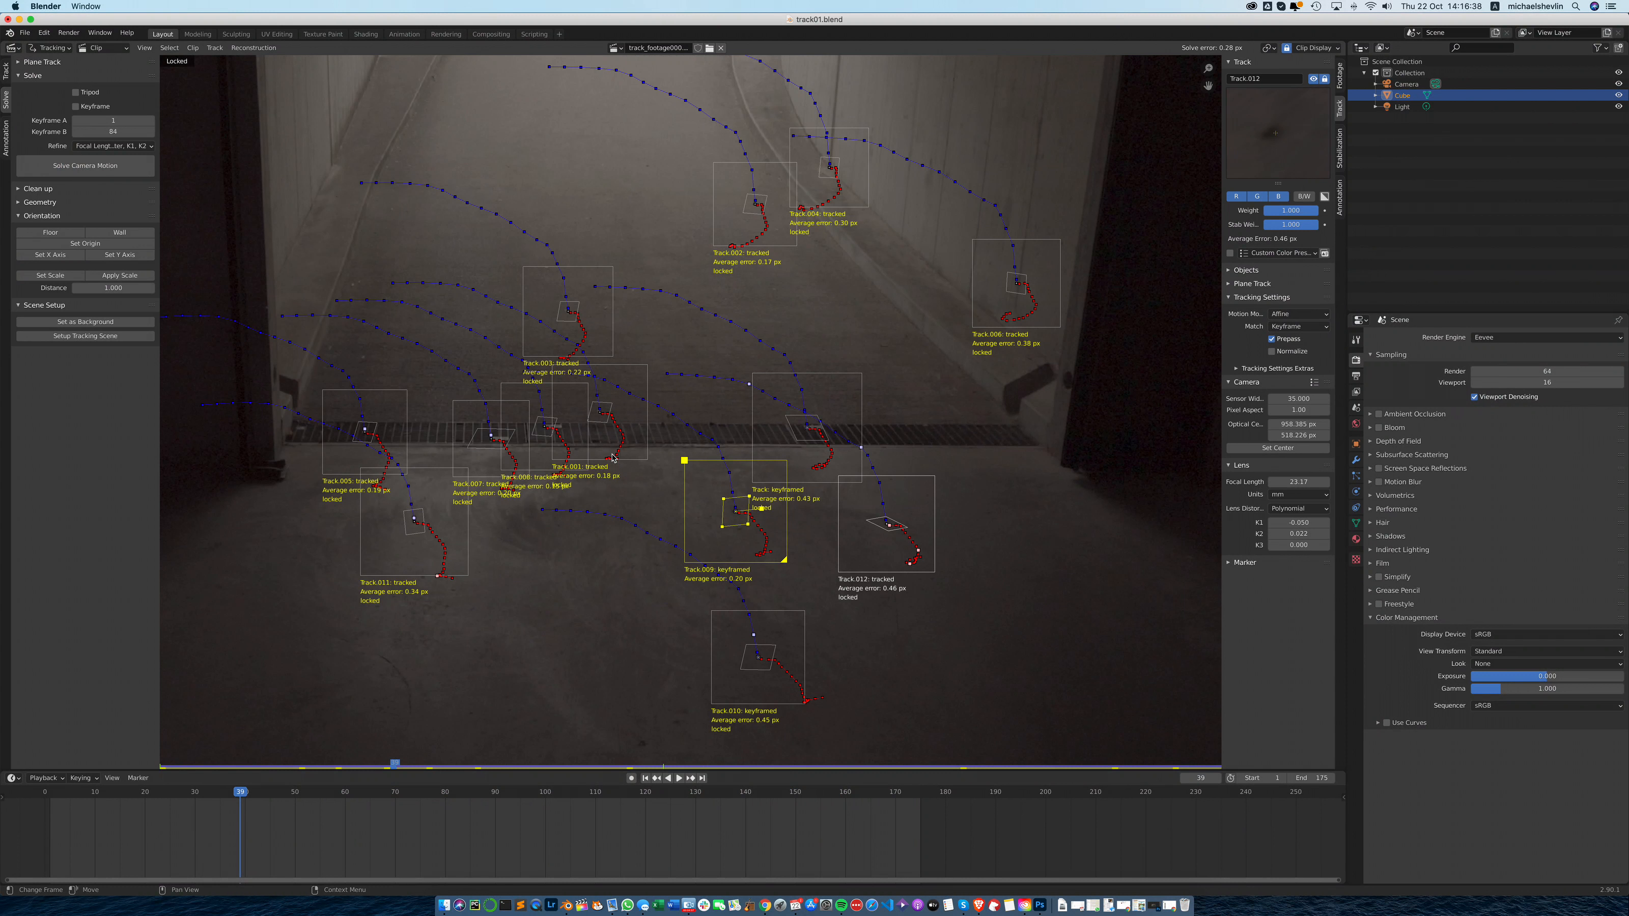
{"action": "scroll", "coordinate": [612, 456], "scroll_direction": "up", "scroll_amount": 1}
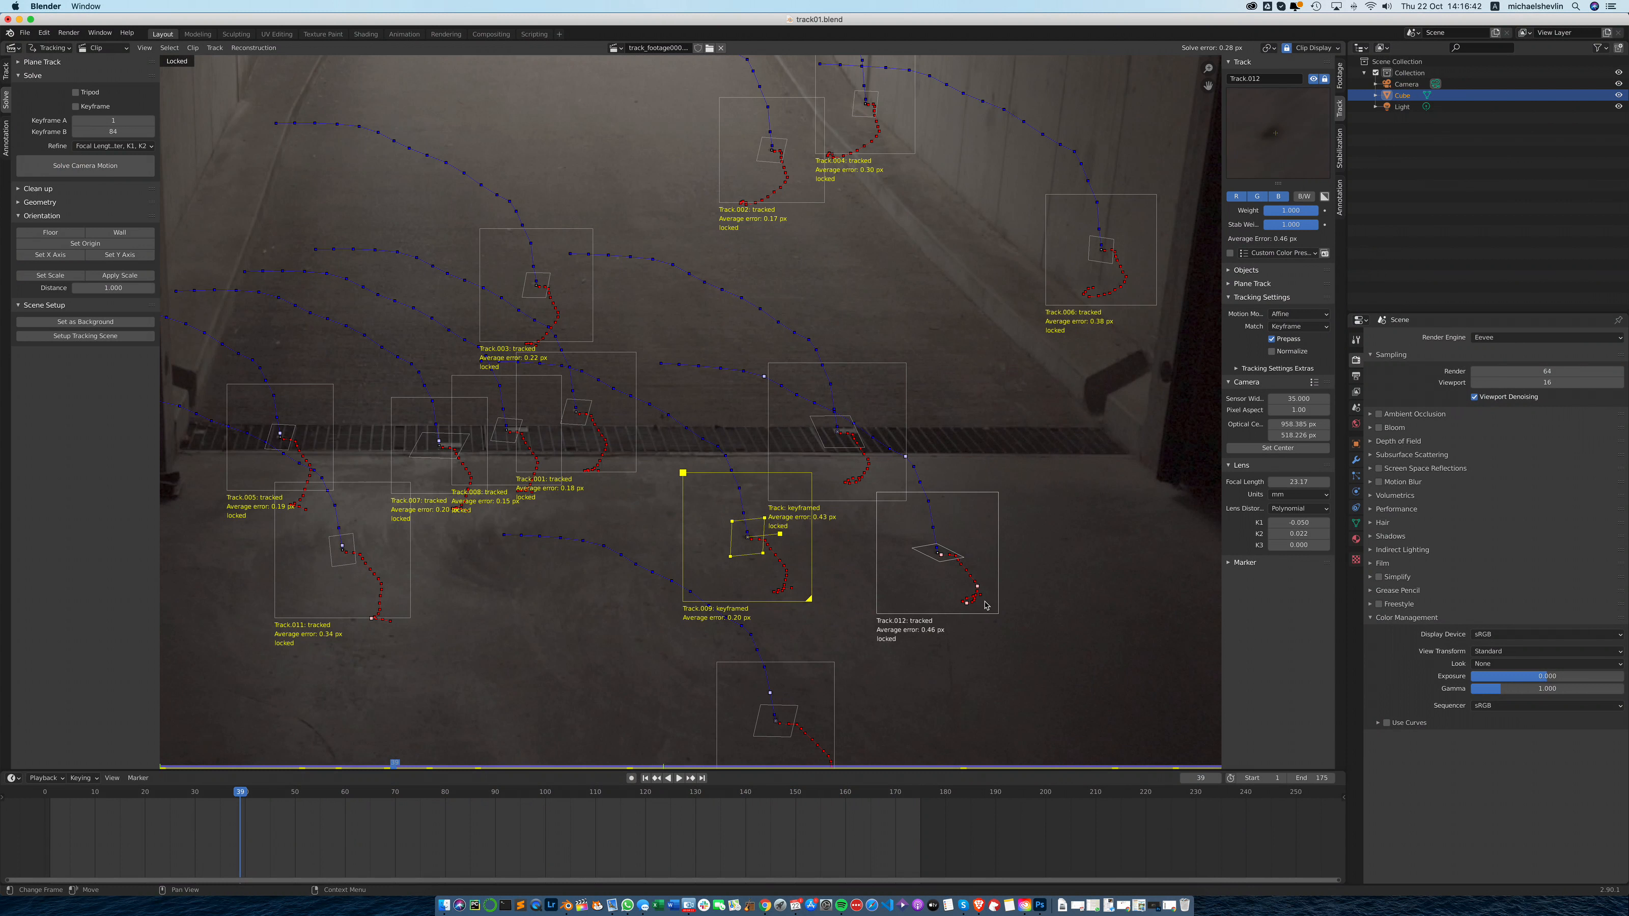
{"action": "left_click", "coordinate": [928, 557]}
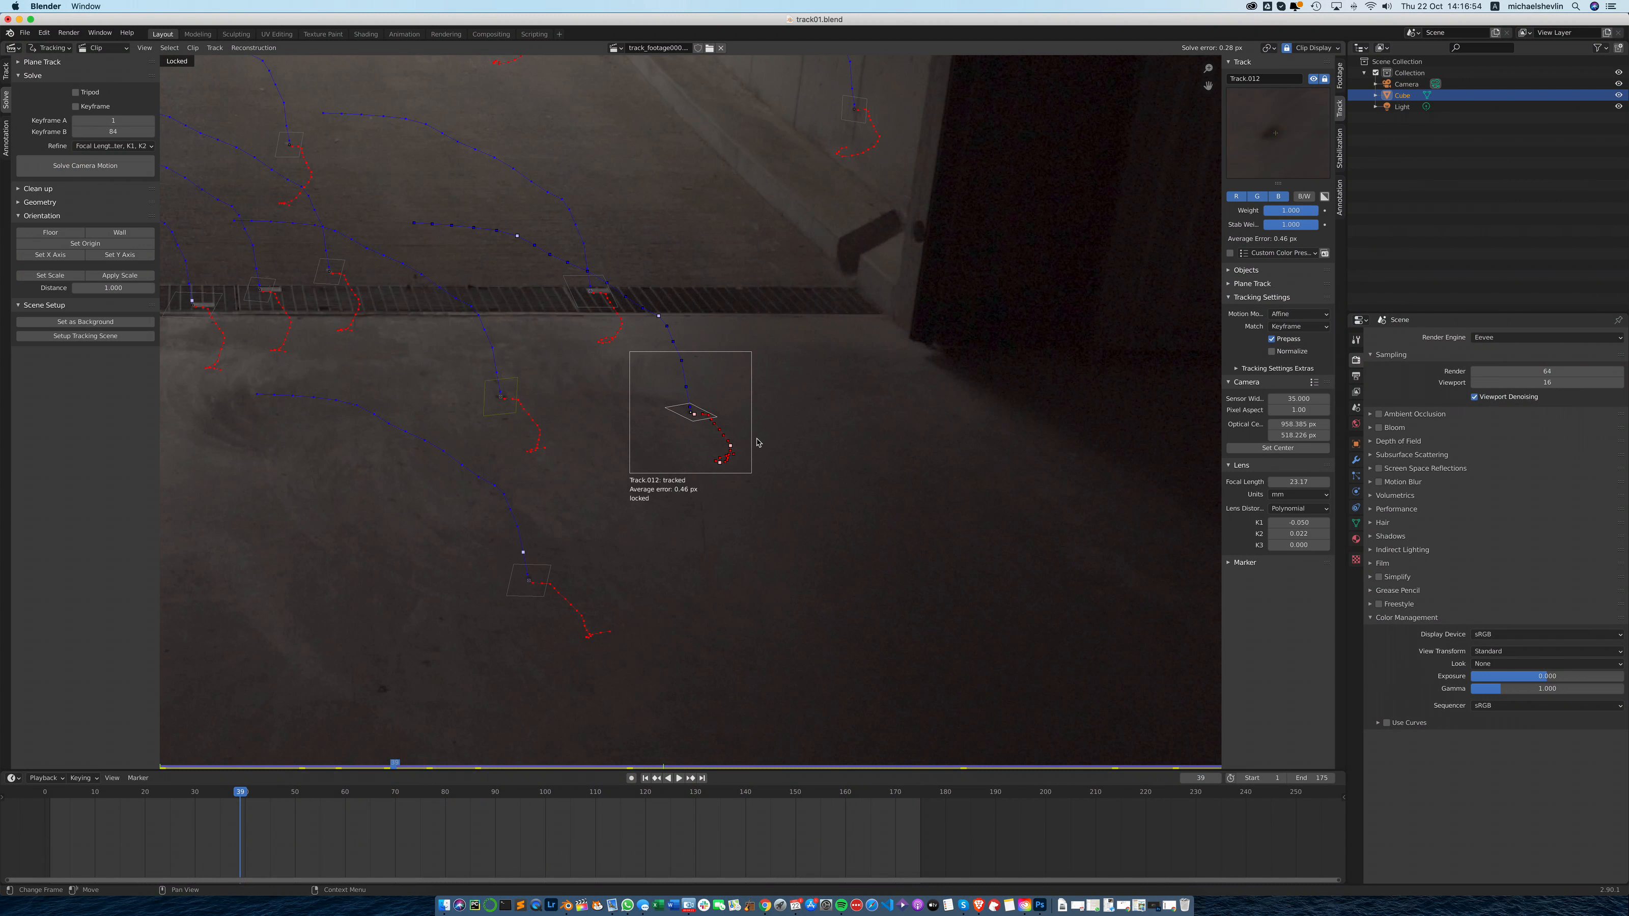
{"action": "left_click", "coordinate": [131, 146]}
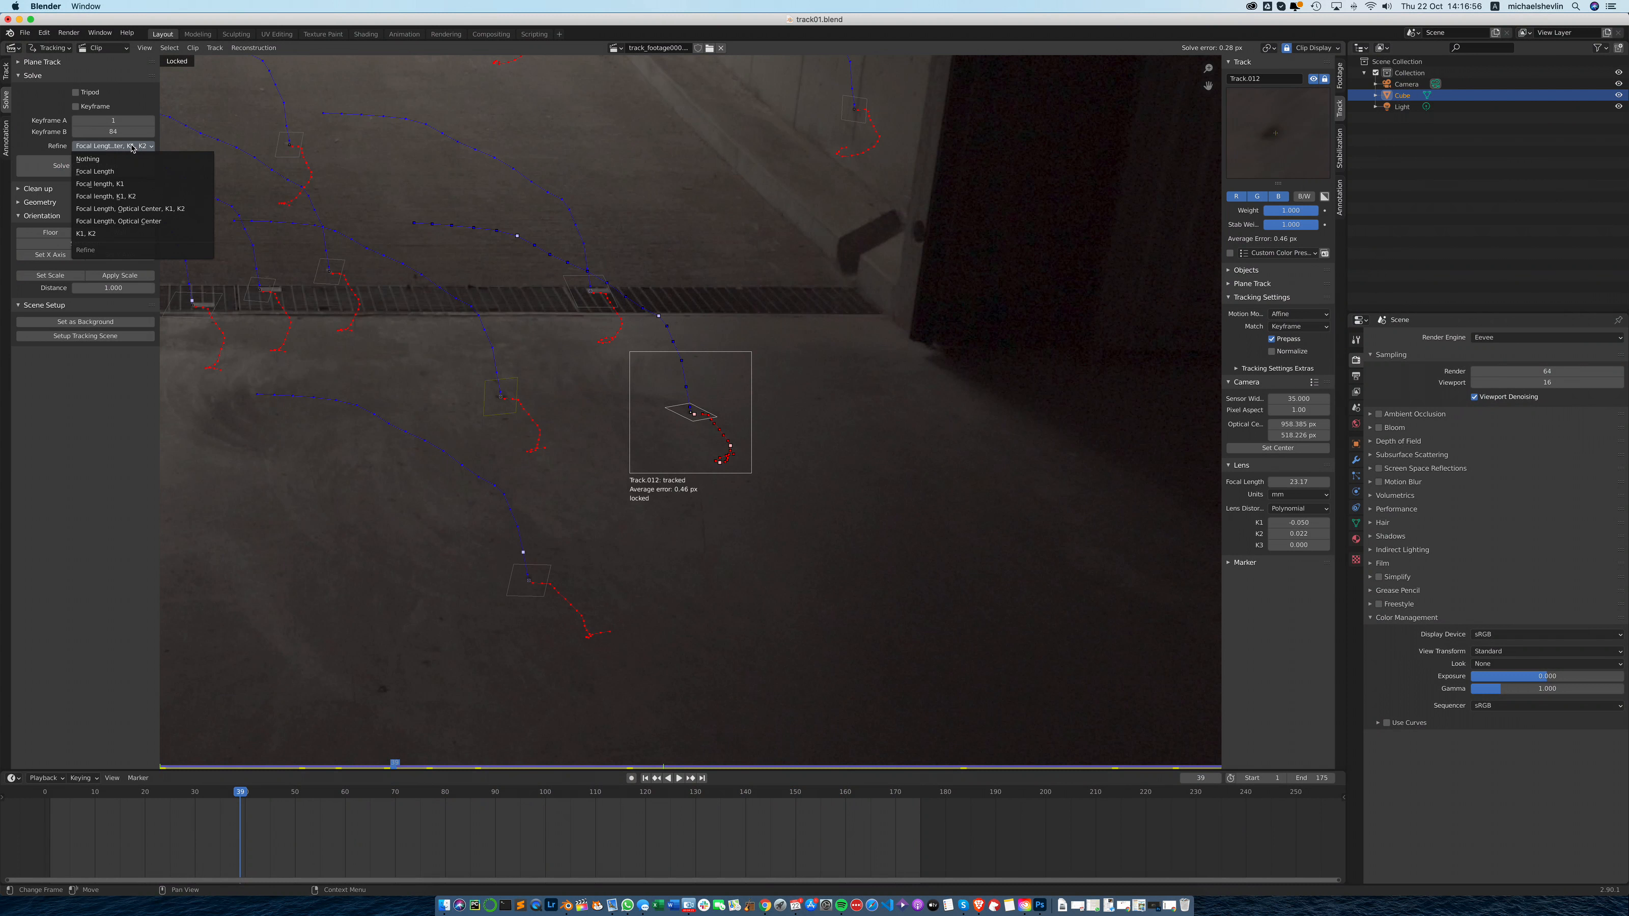
{"action": "left_click", "coordinate": [123, 159]}
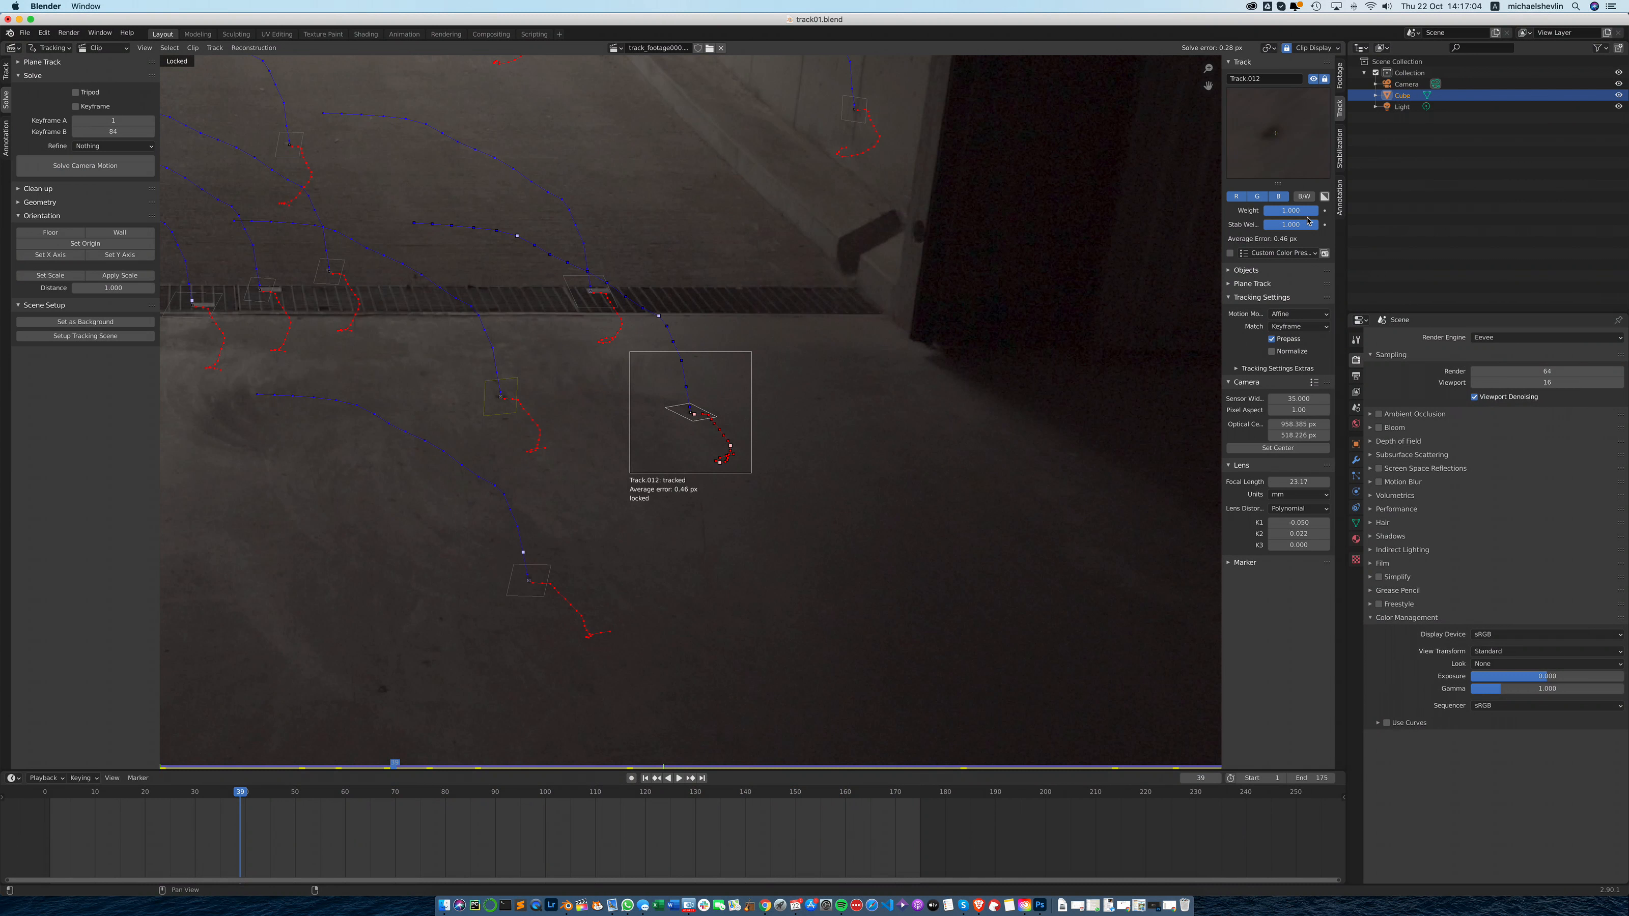
{"action": "left_click_drag", "start_coordinate": [1308, 210], "coordinate": [1291, 209]}
{"action": "left_click", "coordinate": [101, 169]}
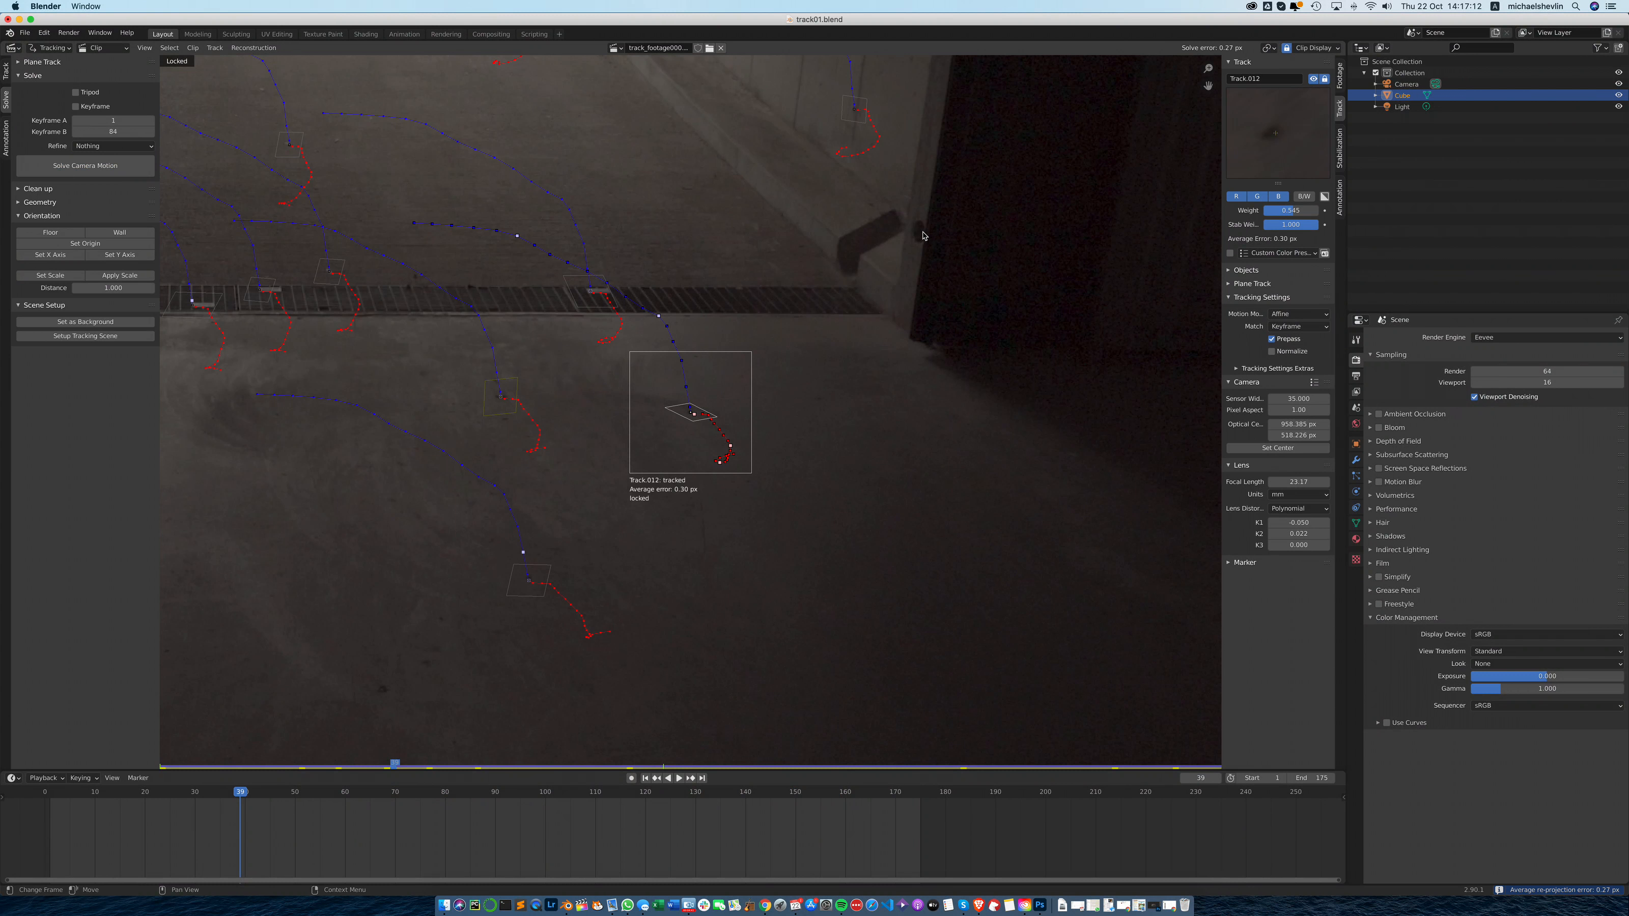
Reduce the weight of Track.010, the marker lowest in the footage, to about 0.65.
{"action": "scroll", "coordinate": [699, 386], "scroll_direction": "down", "scroll_amount": 2}
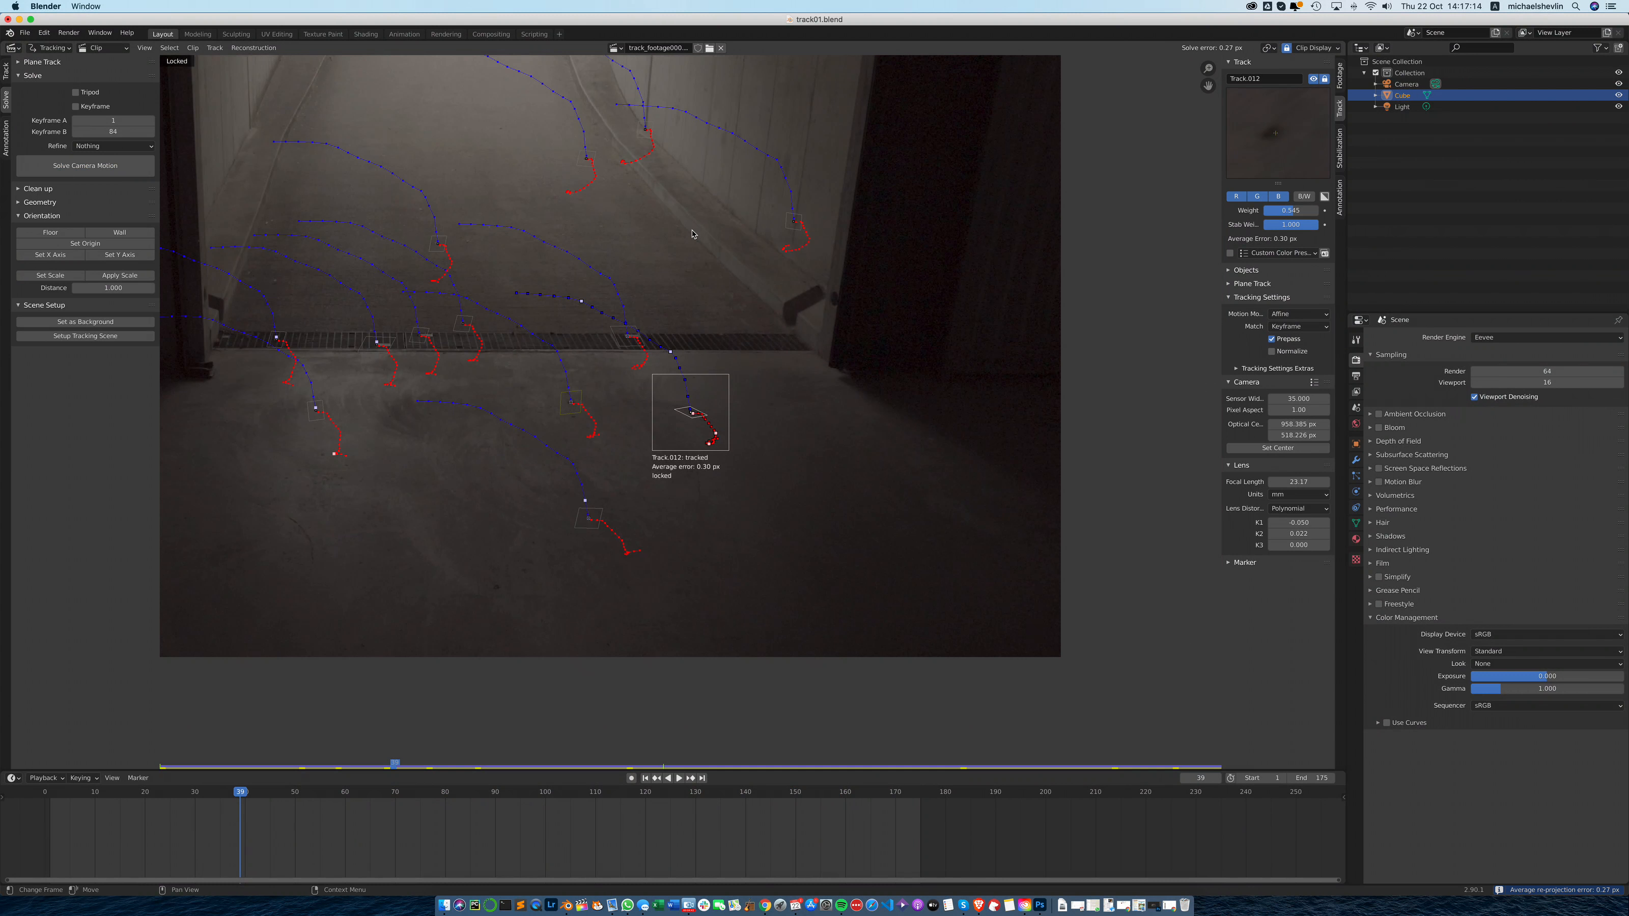
{"action": "key", "text": "a"}
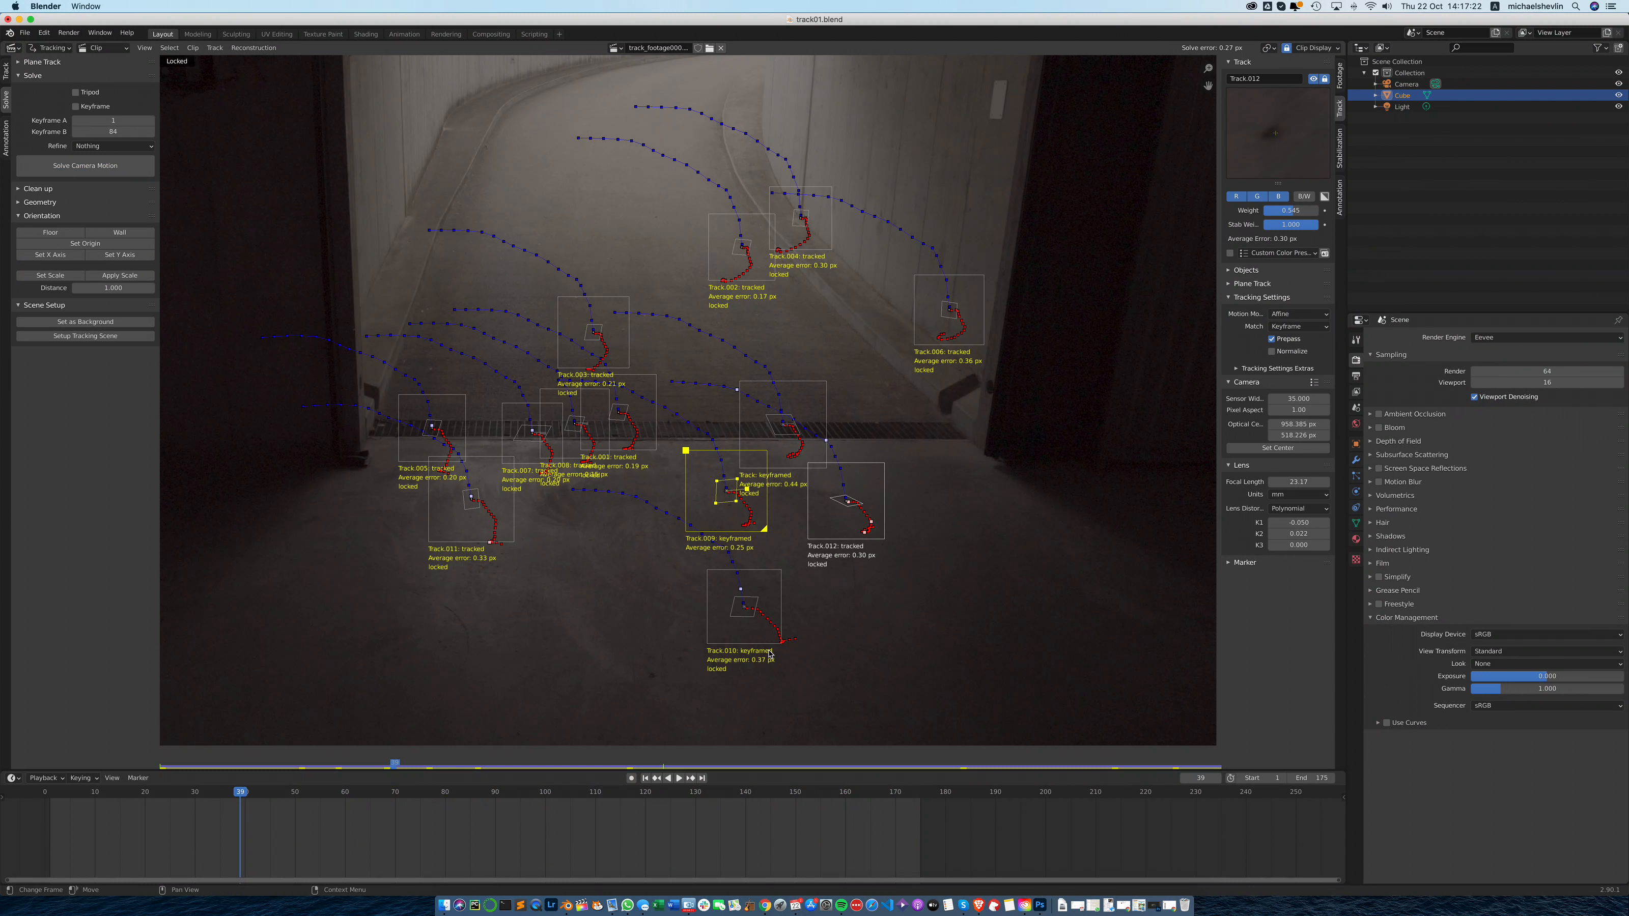
{"action": "left_click", "coordinate": [752, 604]}
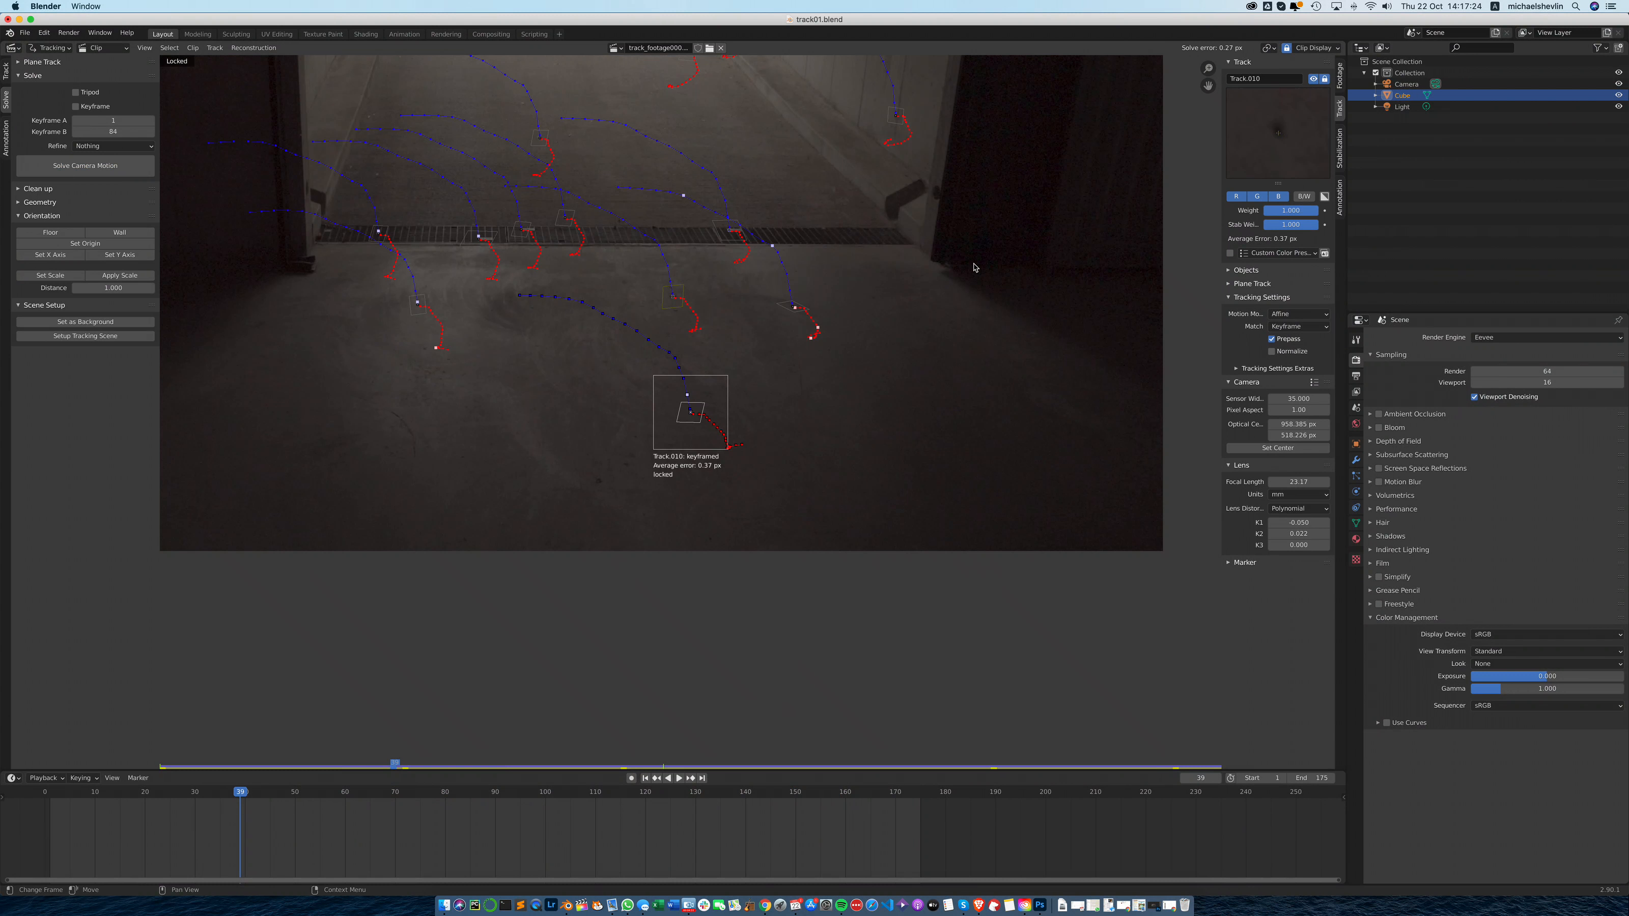
{"action": "left_click_drag", "start_coordinate": [1311, 211], "coordinate": [1297, 211]}
Reduce the weight of the marker named Track on the floor grate to about 0.54, re-solve the camera motion and save the file.
{"action": "key", "text": "a"}
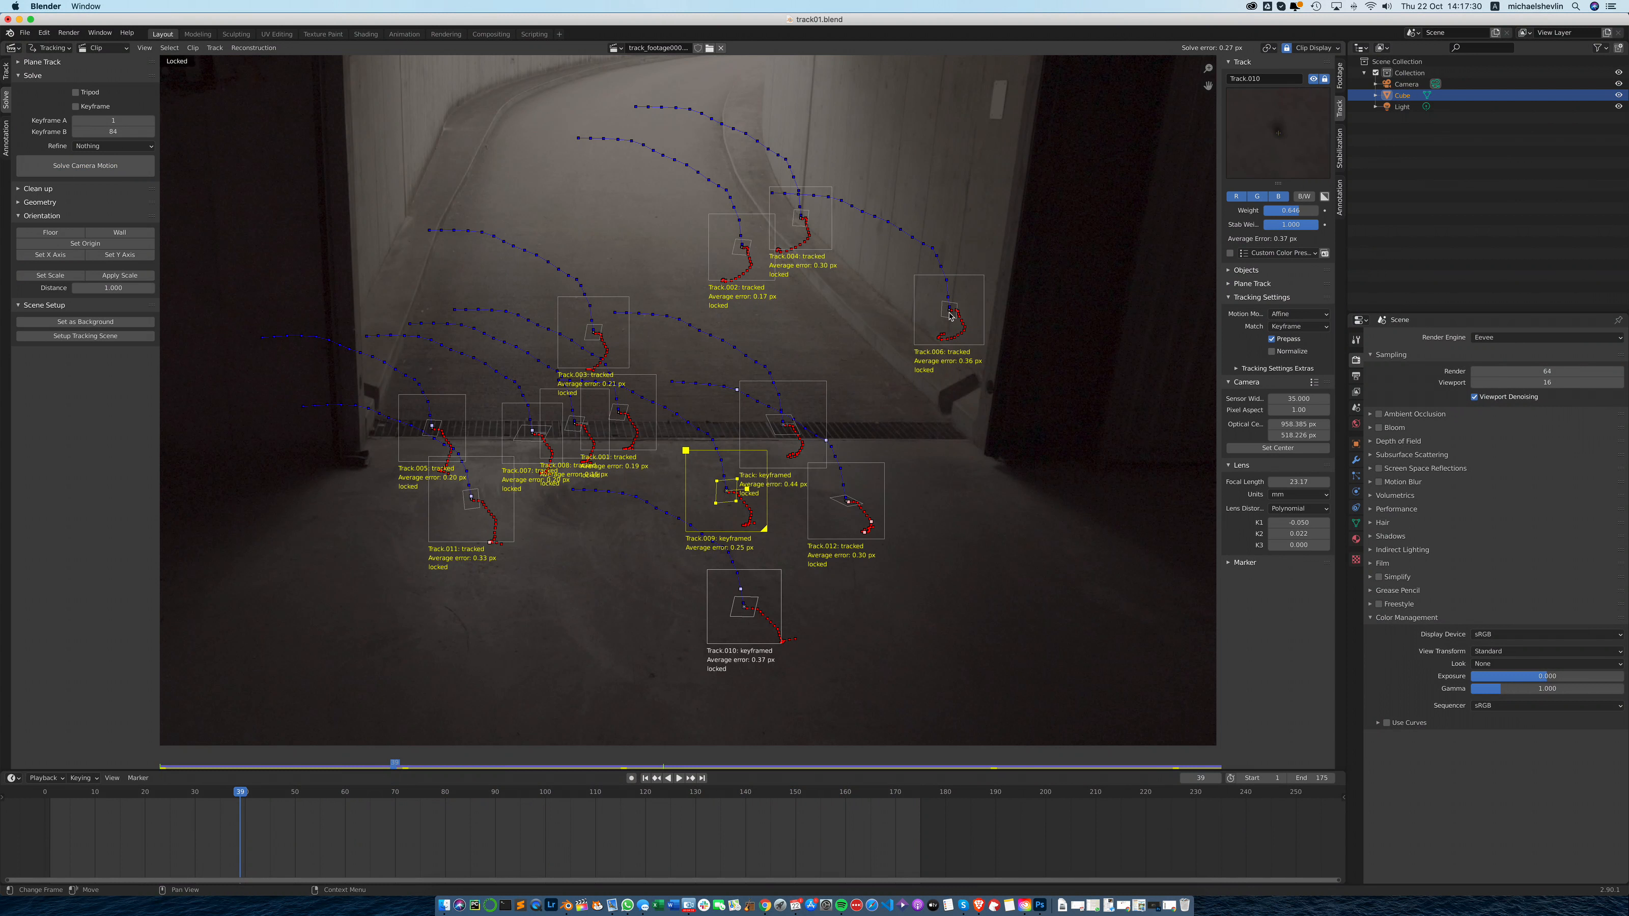
{"action": "left_click", "coordinate": [784, 421]}
{"action": "left_click_drag", "start_coordinate": [1296, 210], "coordinate": [1278, 210]}
{"action": "left_click", "coordinate": [118, 172]}
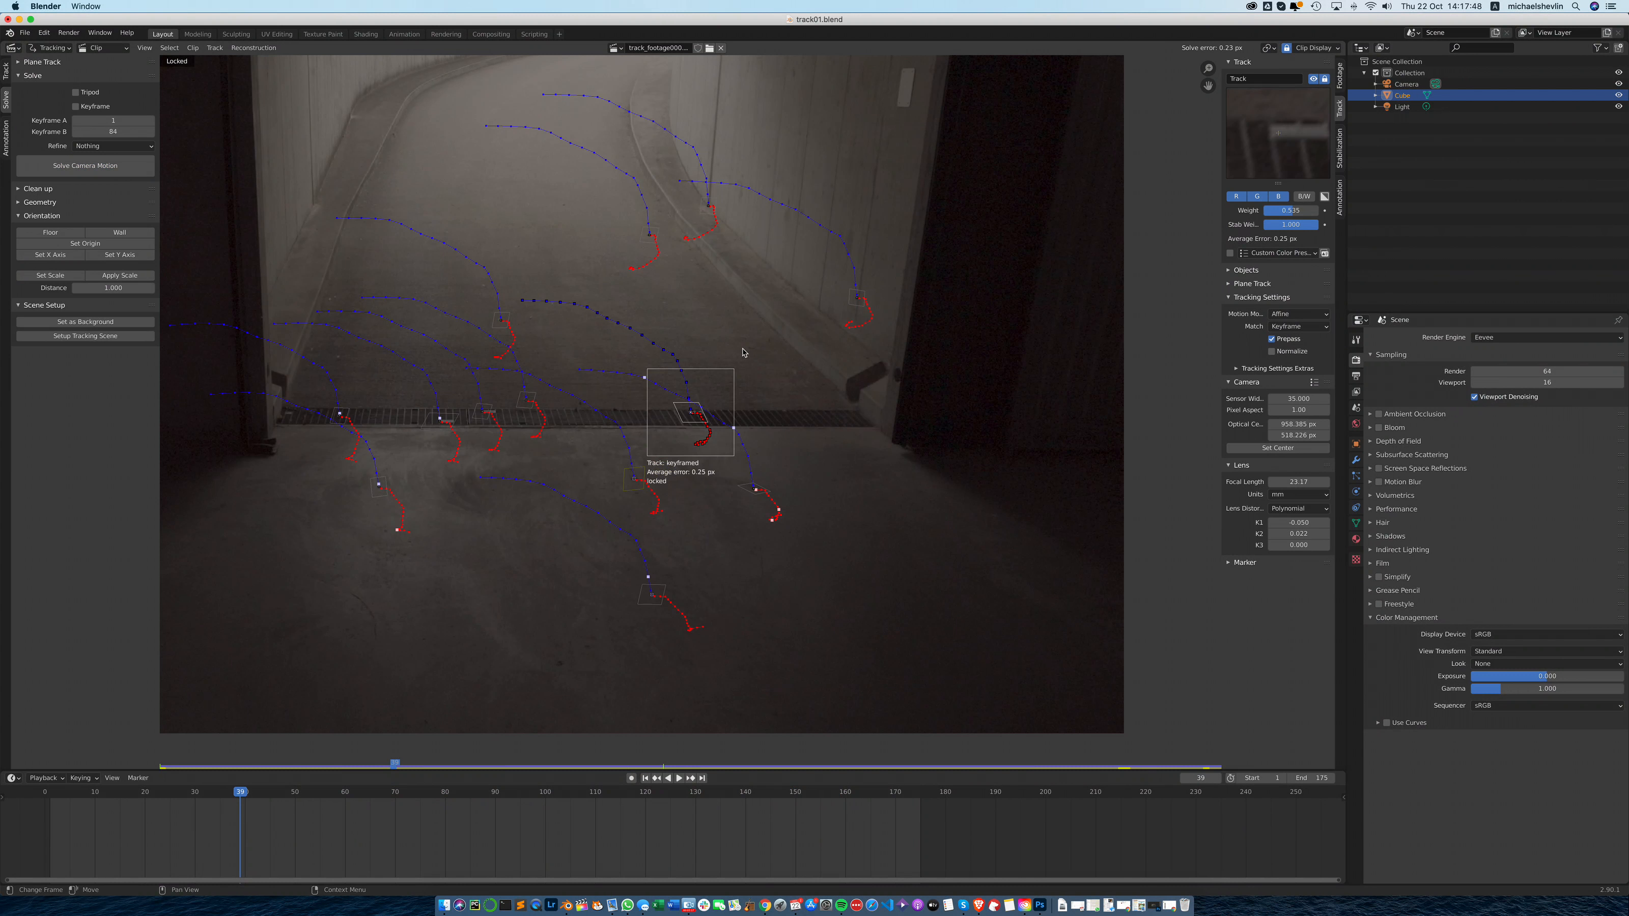
{"action": "key", "text": "super+s"}
Set up the tracking scene from the solved camera motion.
{"action": "key", "text": "a"}
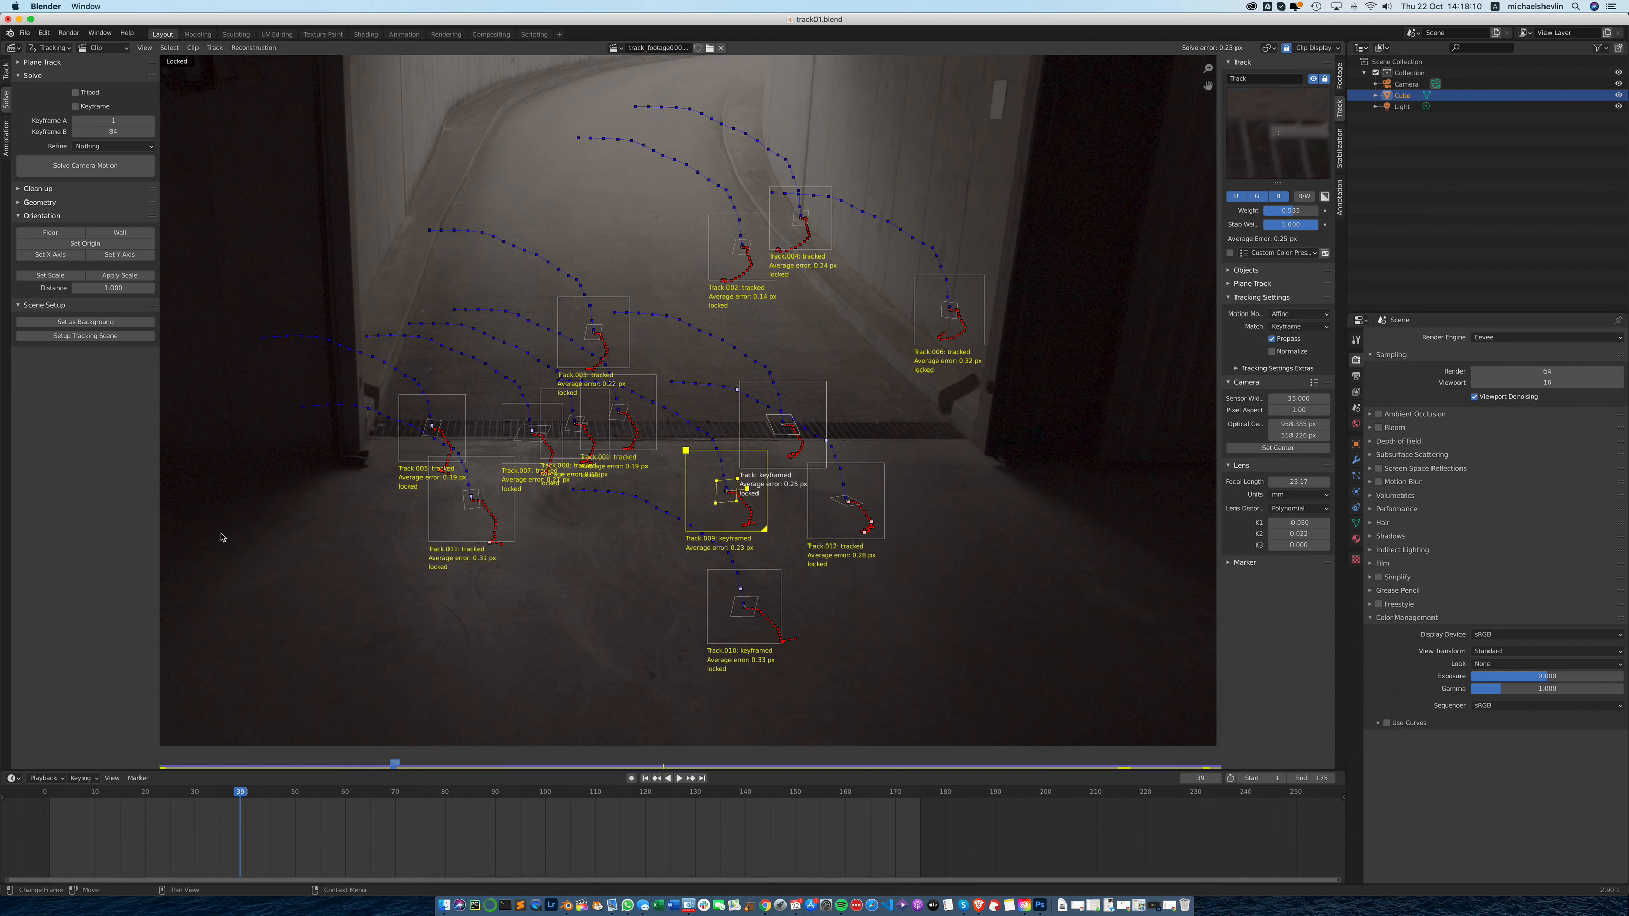
{"action": "left_click", "coordinate": [100, 342]}
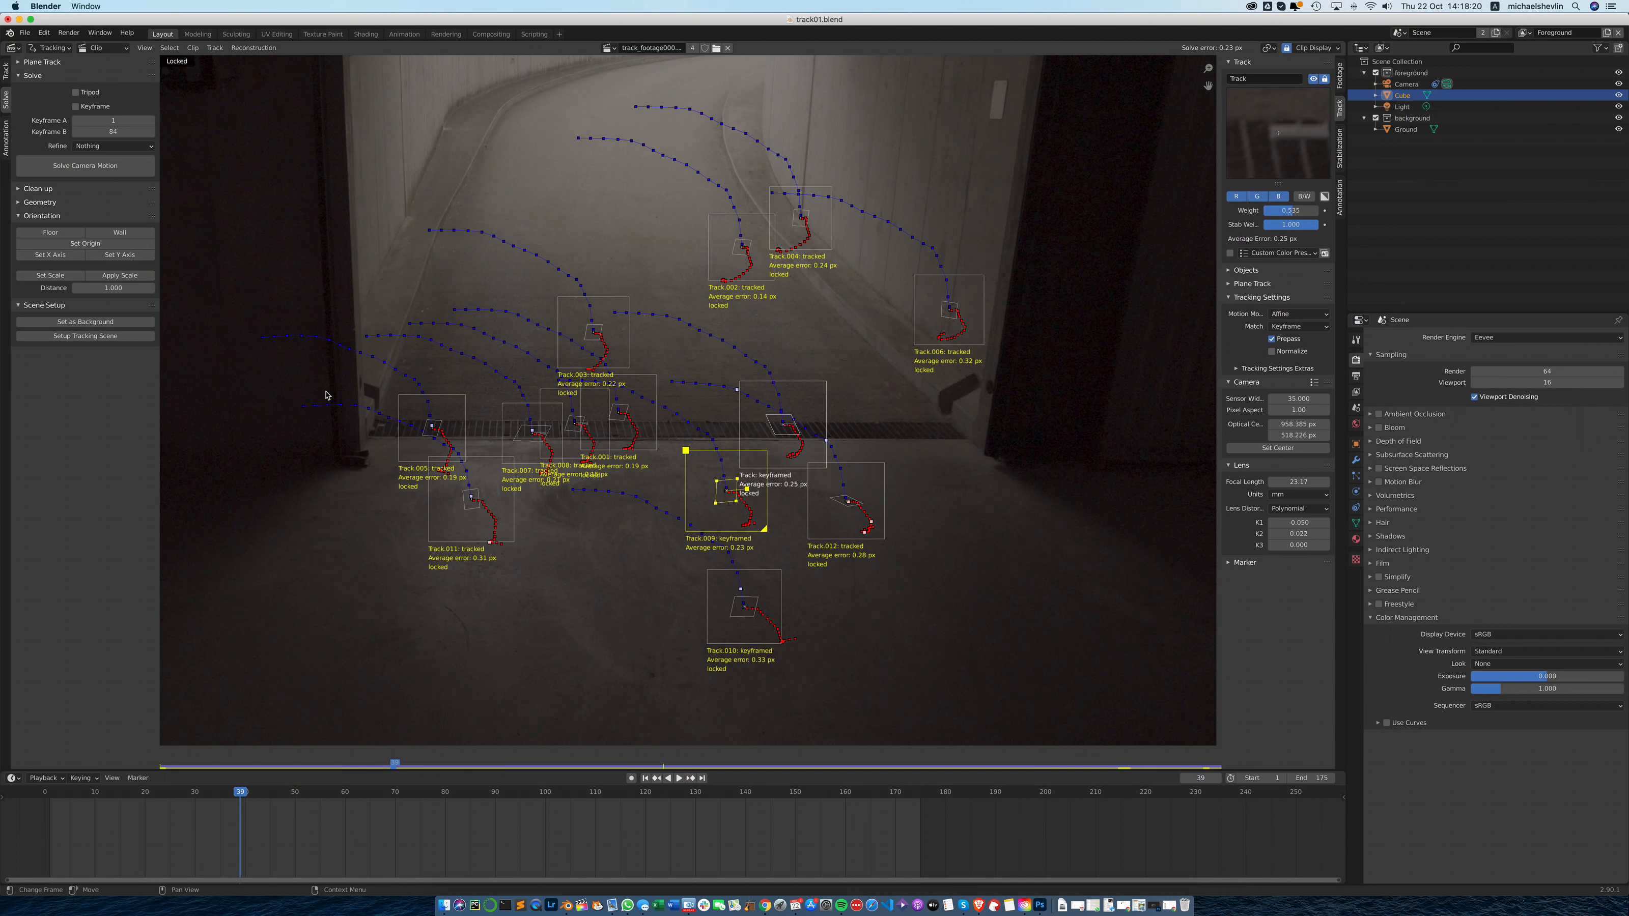
Enlarge the timeline area, change it to a 3D Viewport and view the scene through the camera.
{"action": "left_click_drag", "start_coordinate": [568, 768], "coordinate": [570, 507]}
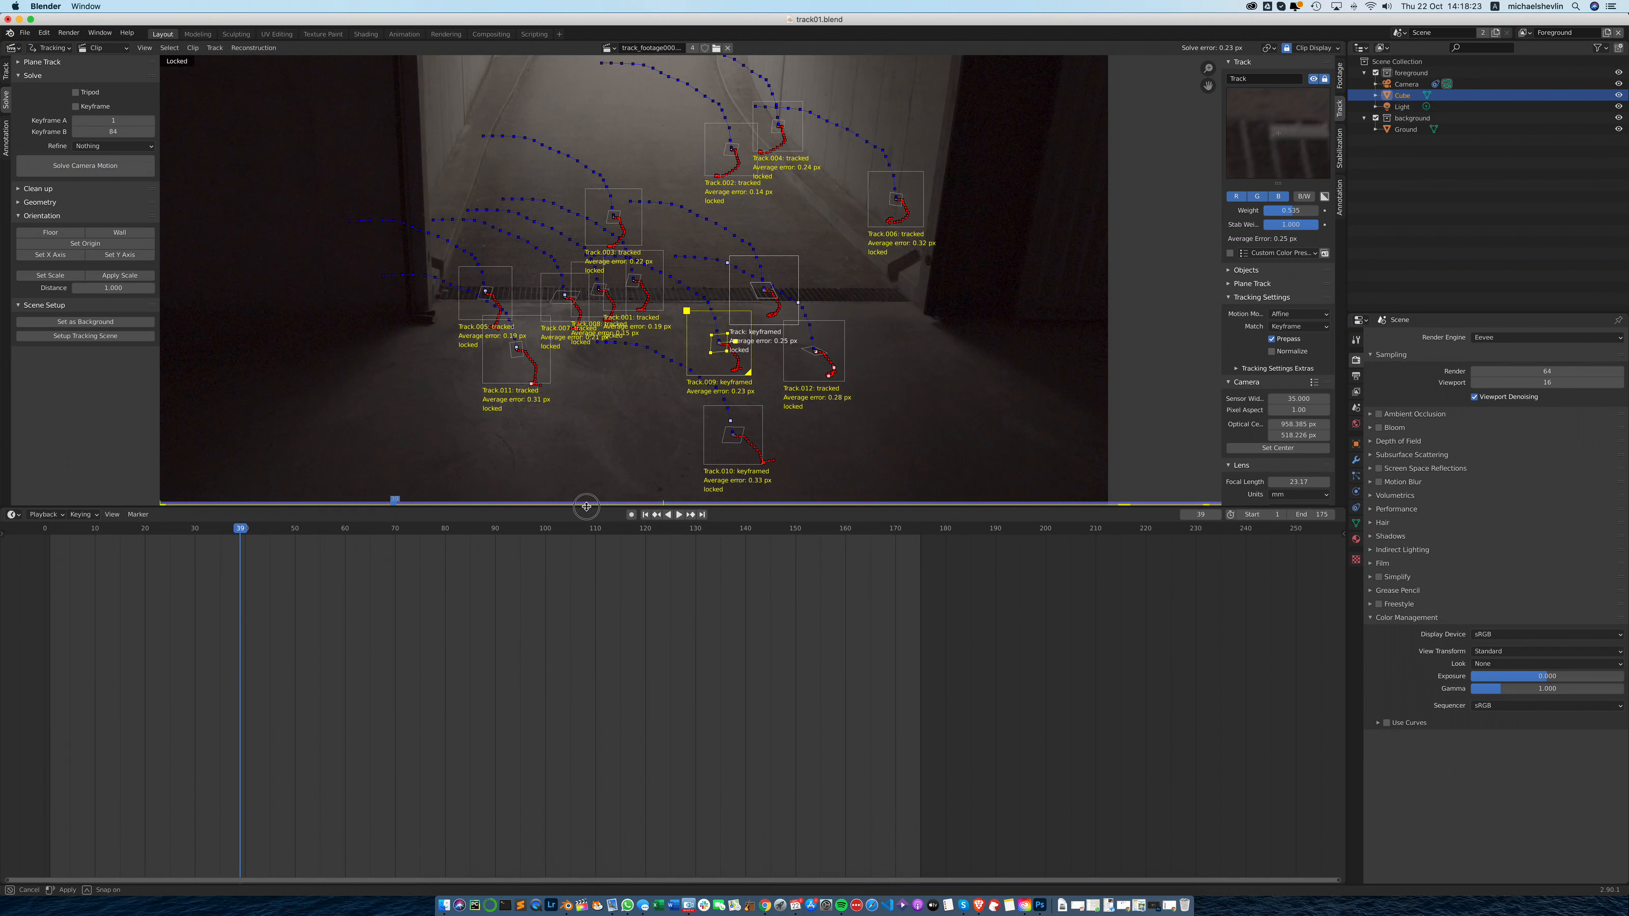
{"action": "left_click", "coordinate": [18, 515]}
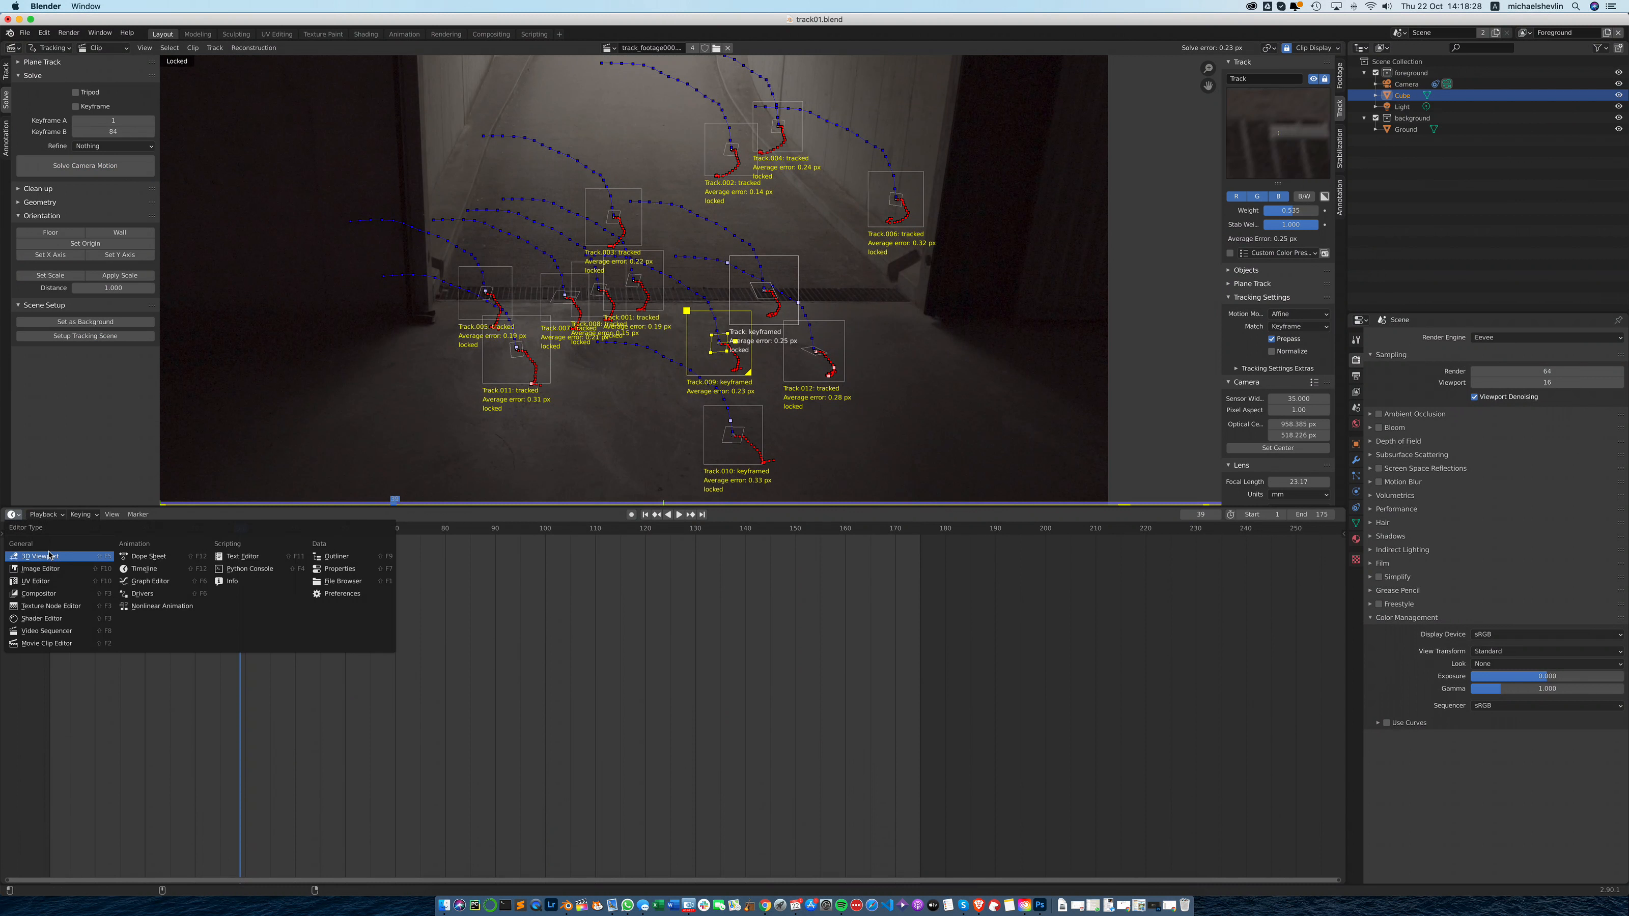
{"action": "left_click", "coordinate": [71, 557]}
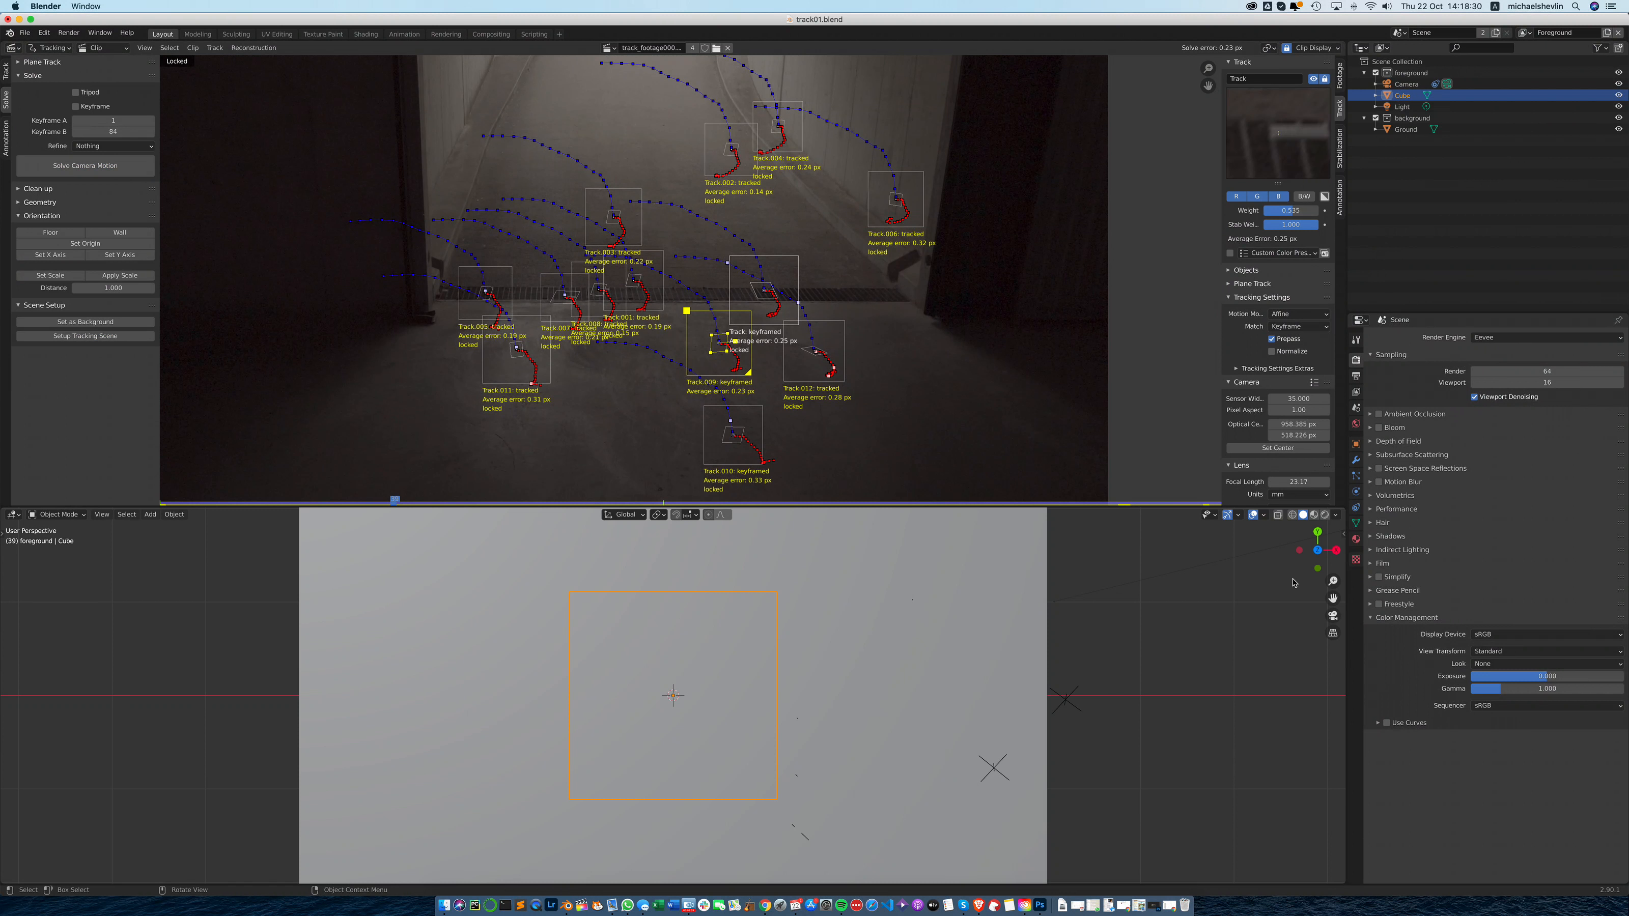
{"action": "left_click", "coordinate": [1332, 615]}
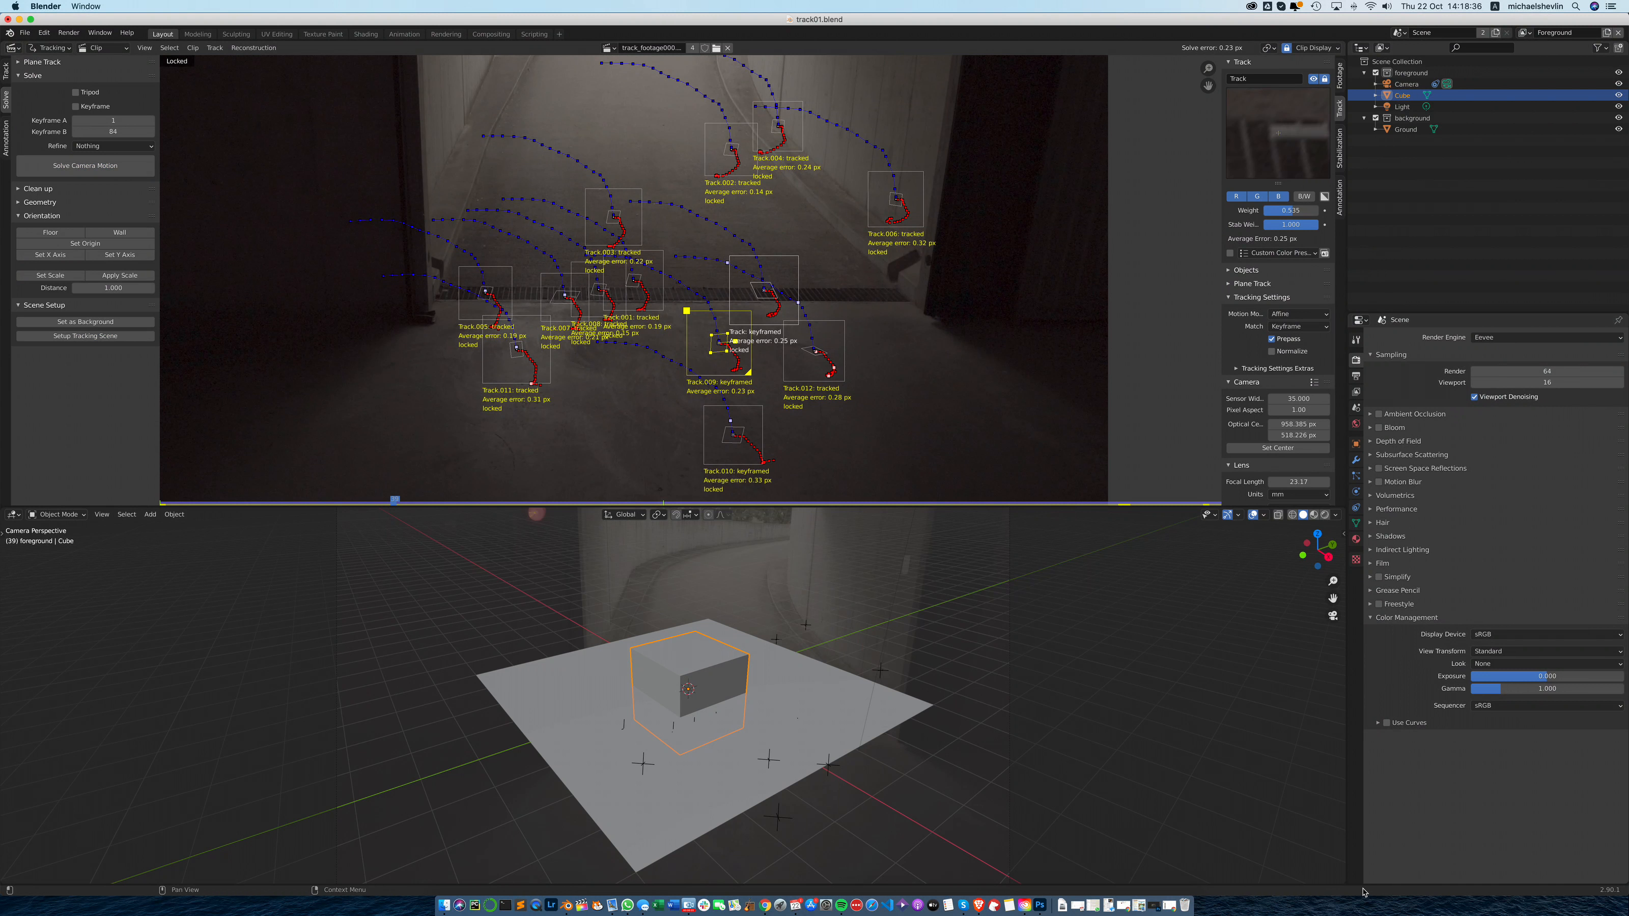
Split a narrow area off the bottom of the 3D Viewport, make it a Timeline and move to frame 31.
{"action": "left_click_drag", "start_coordinate": [1345, 883], "coordinate": [1342, 832]}
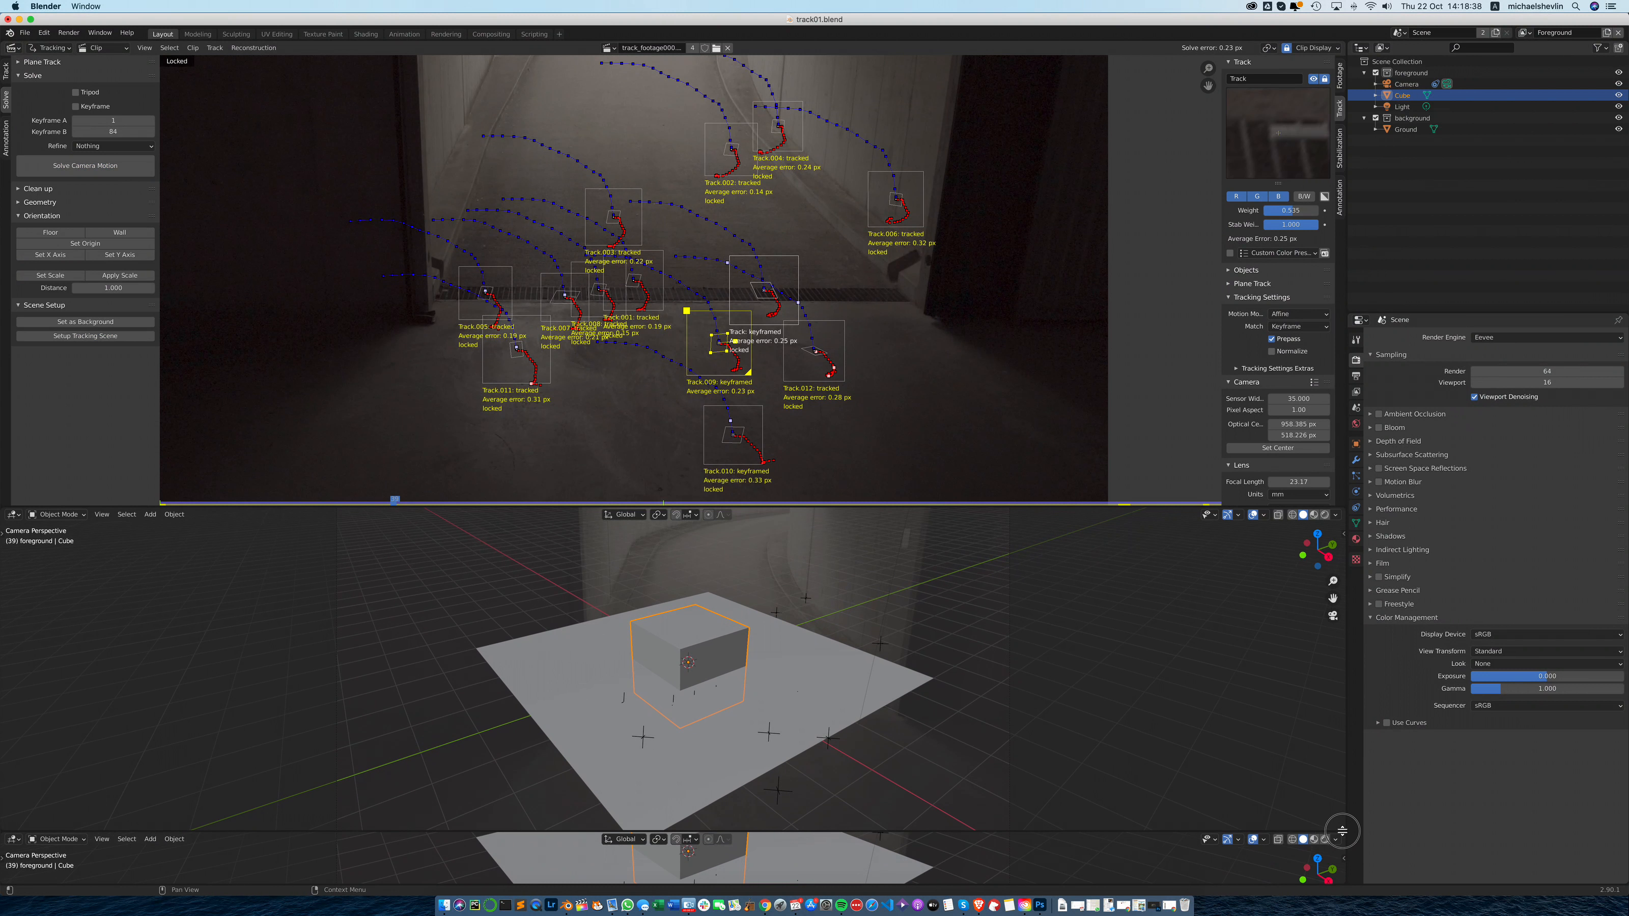
{"action": "left_click", "coordinate": [14, 840]}
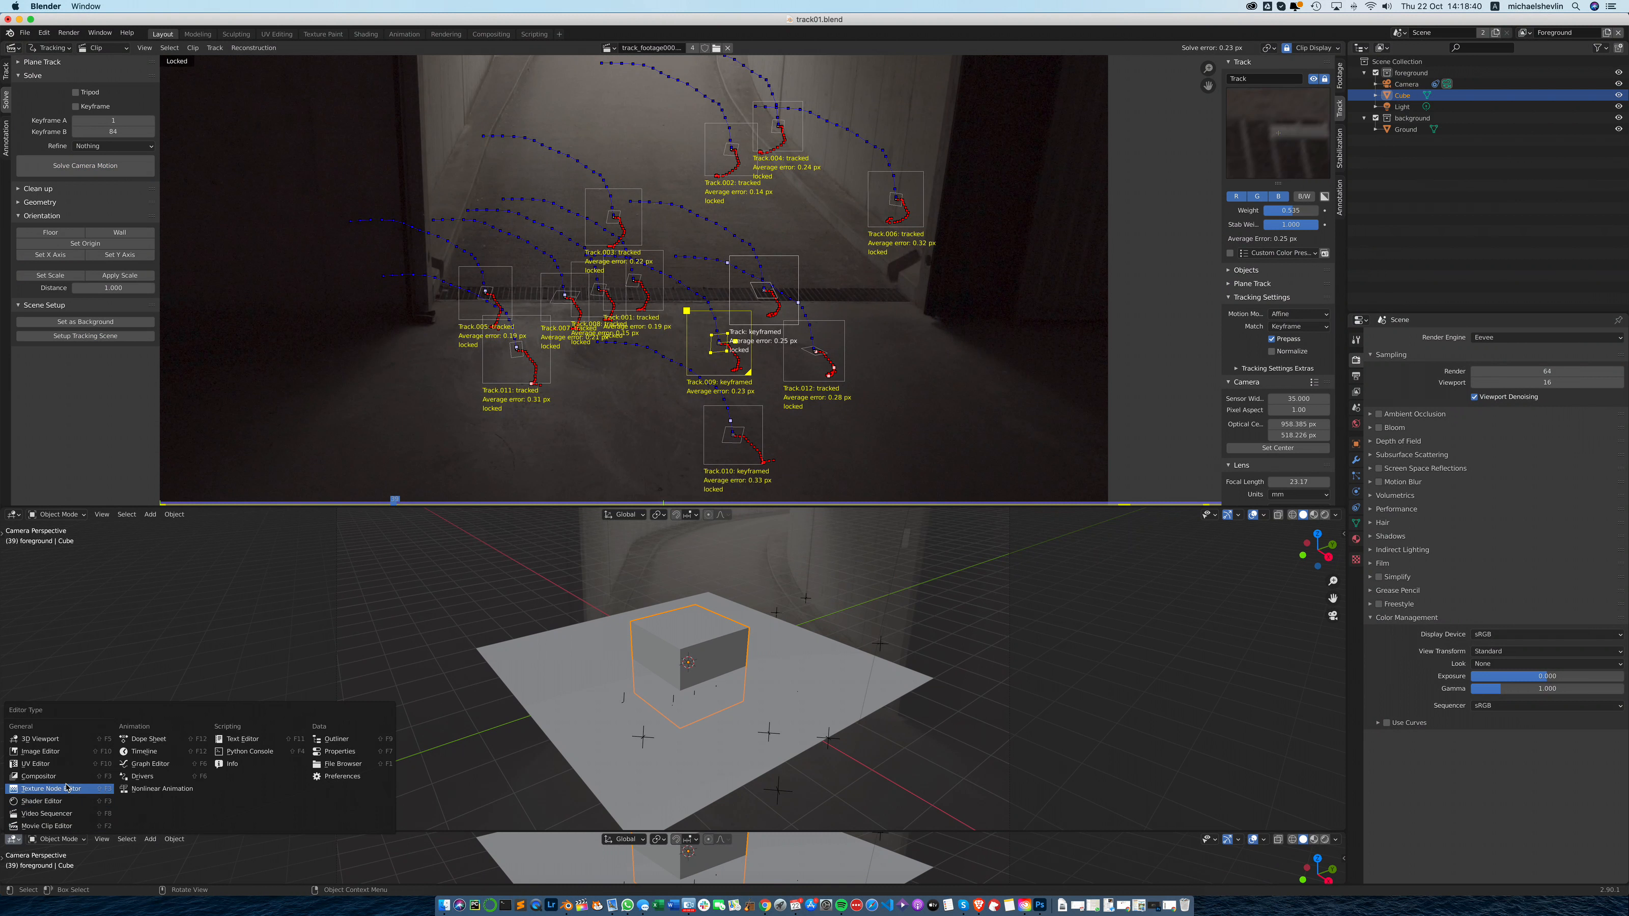
{"action": "left_click", "coordinate": [144, 751]}
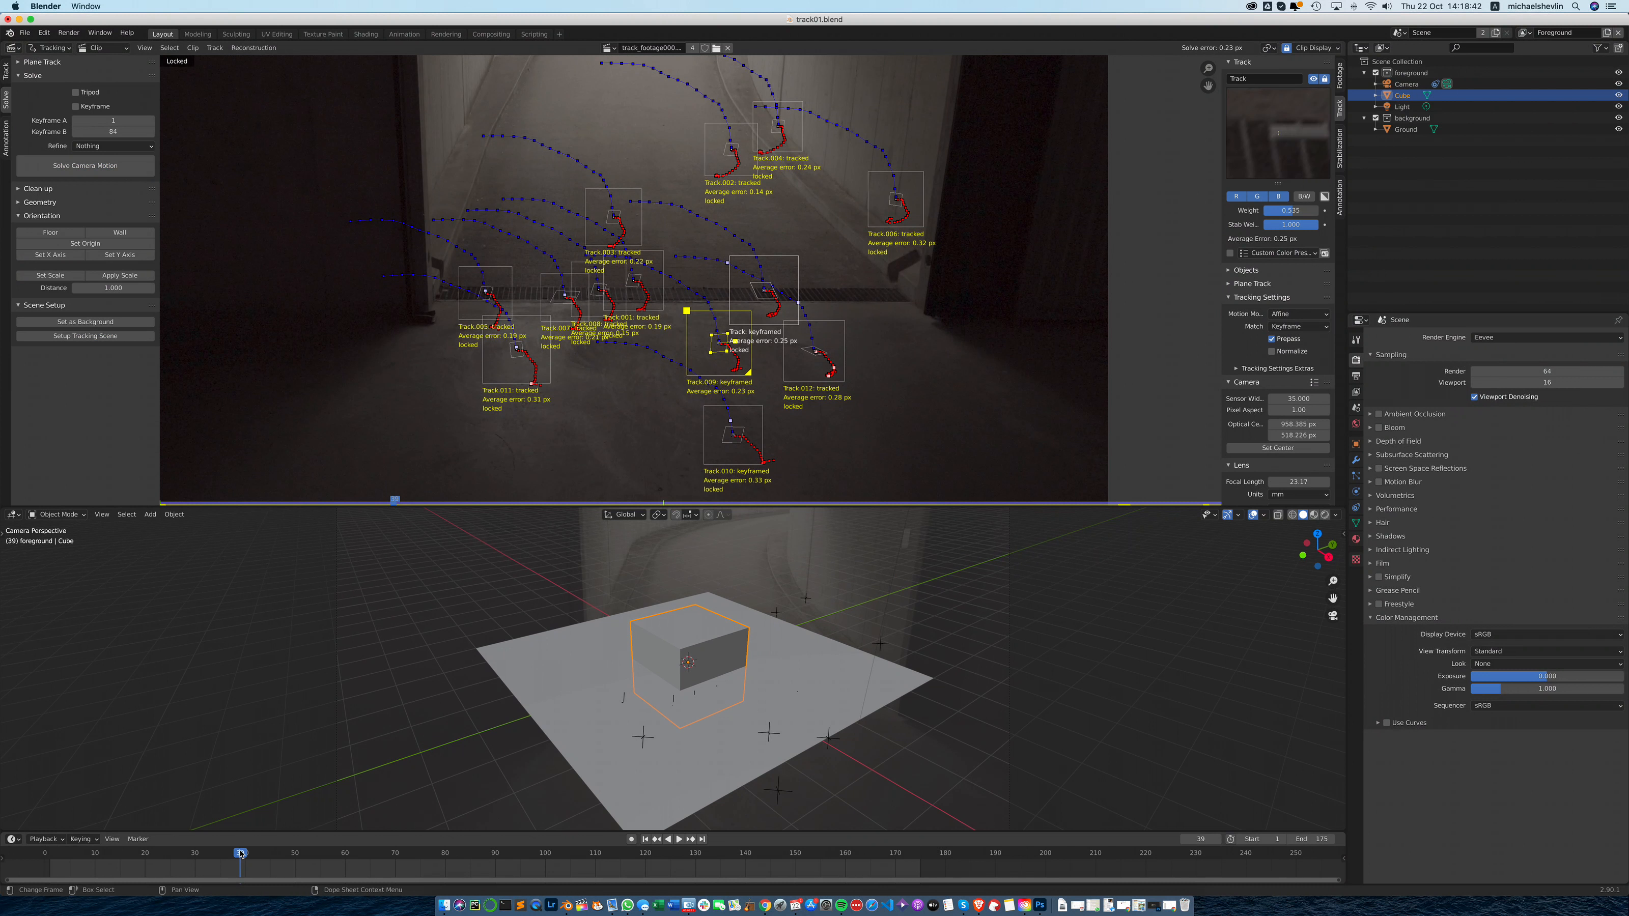
{"action": "left_click_drag", "start_coordinate": [239, 854], "coordinate": [200, 858]}
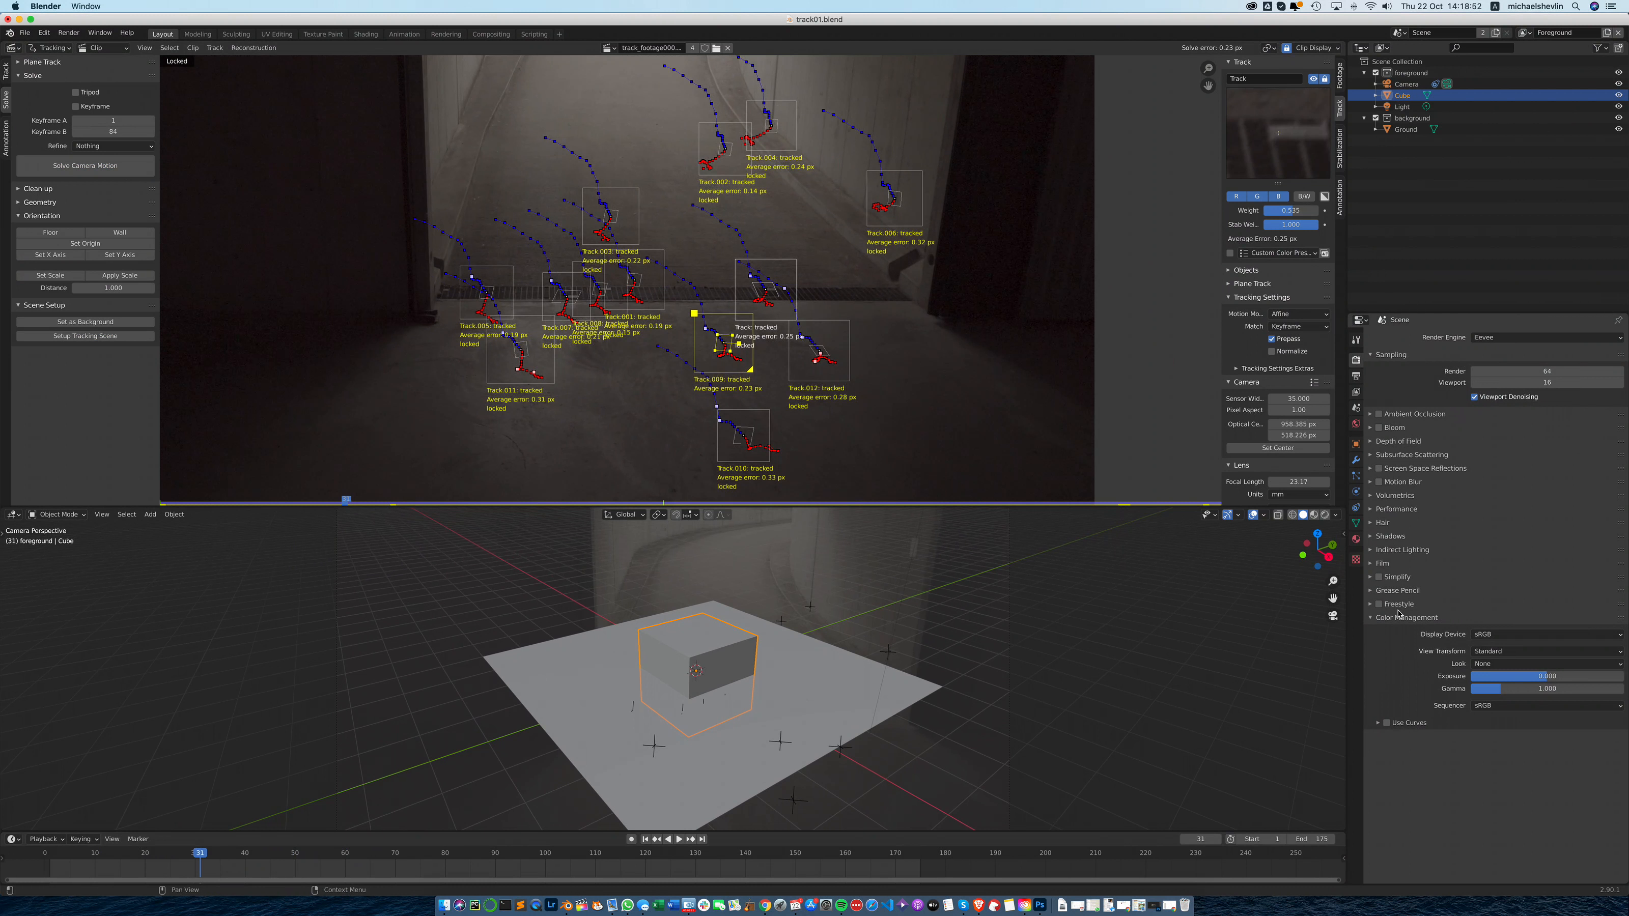
Set the opacity of the Camera's background footage to 1 and play the shot through the camera.
{"action": "left_click", "coordinate": [1406, 85]}
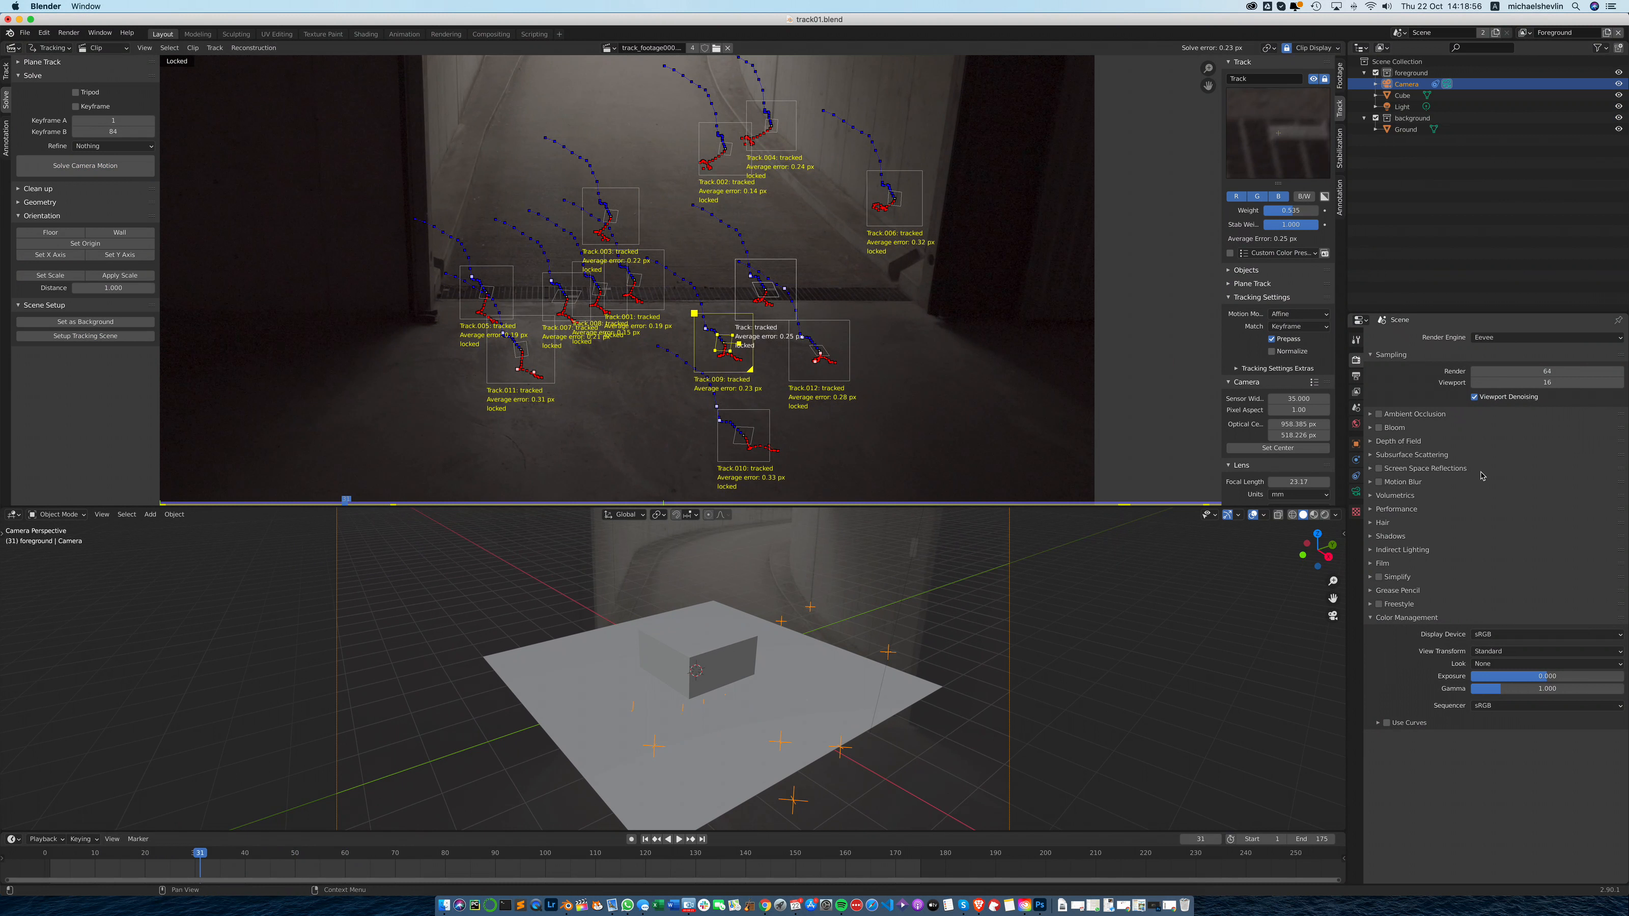
{"action": "left_click", "coordinate": [1356, 493]}
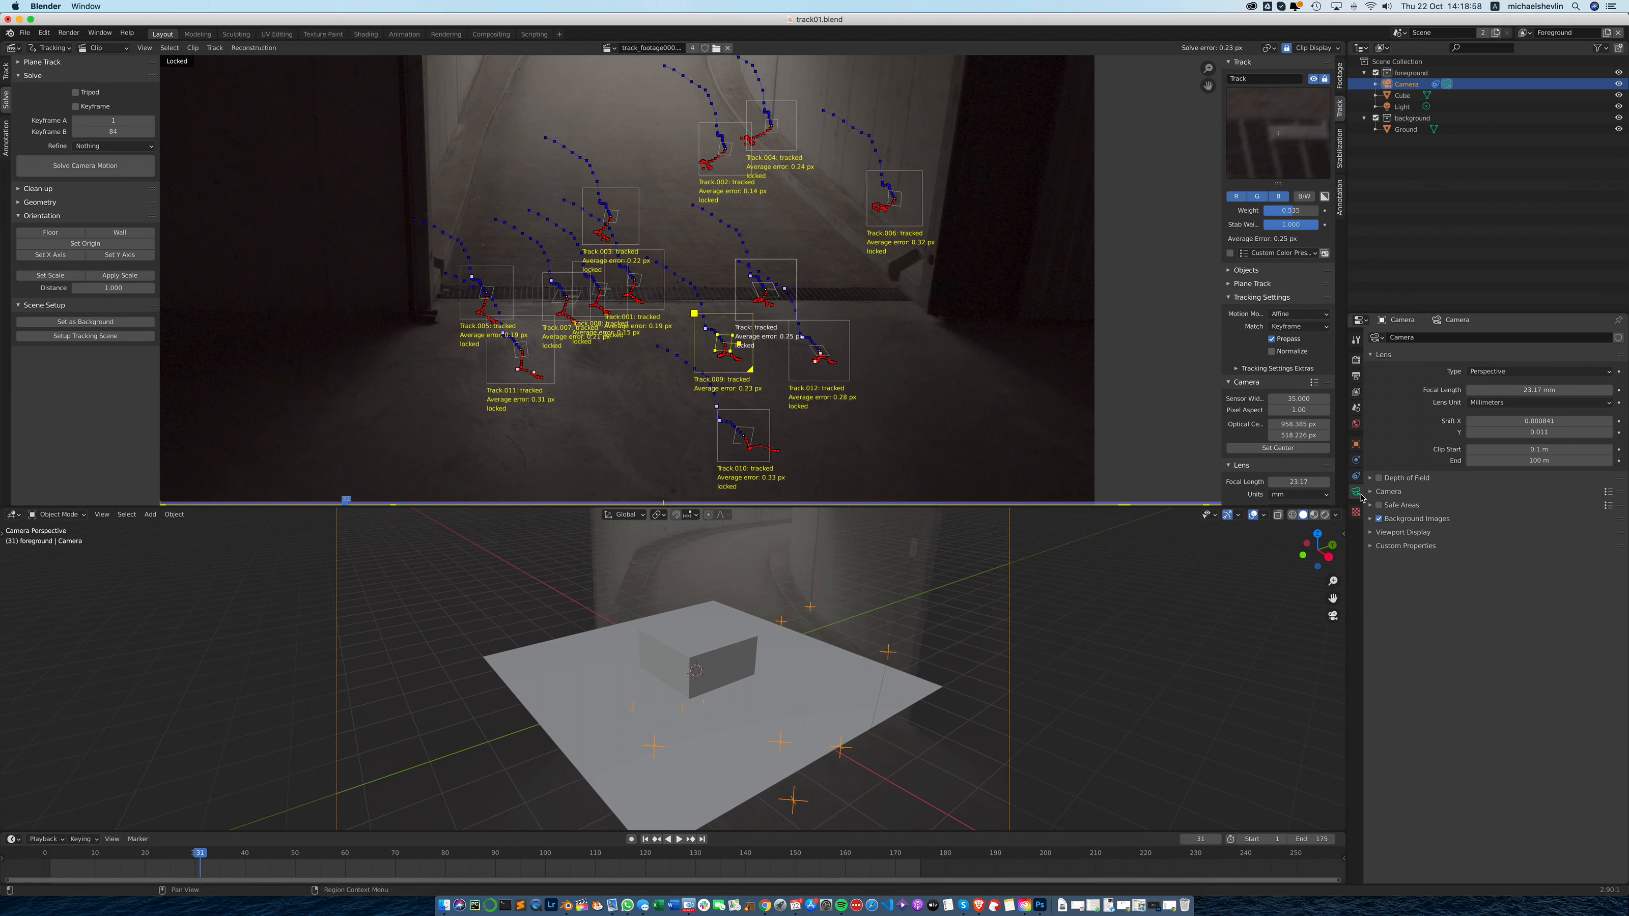
{"action": "left_click", "coordinate": [1369, 520]}
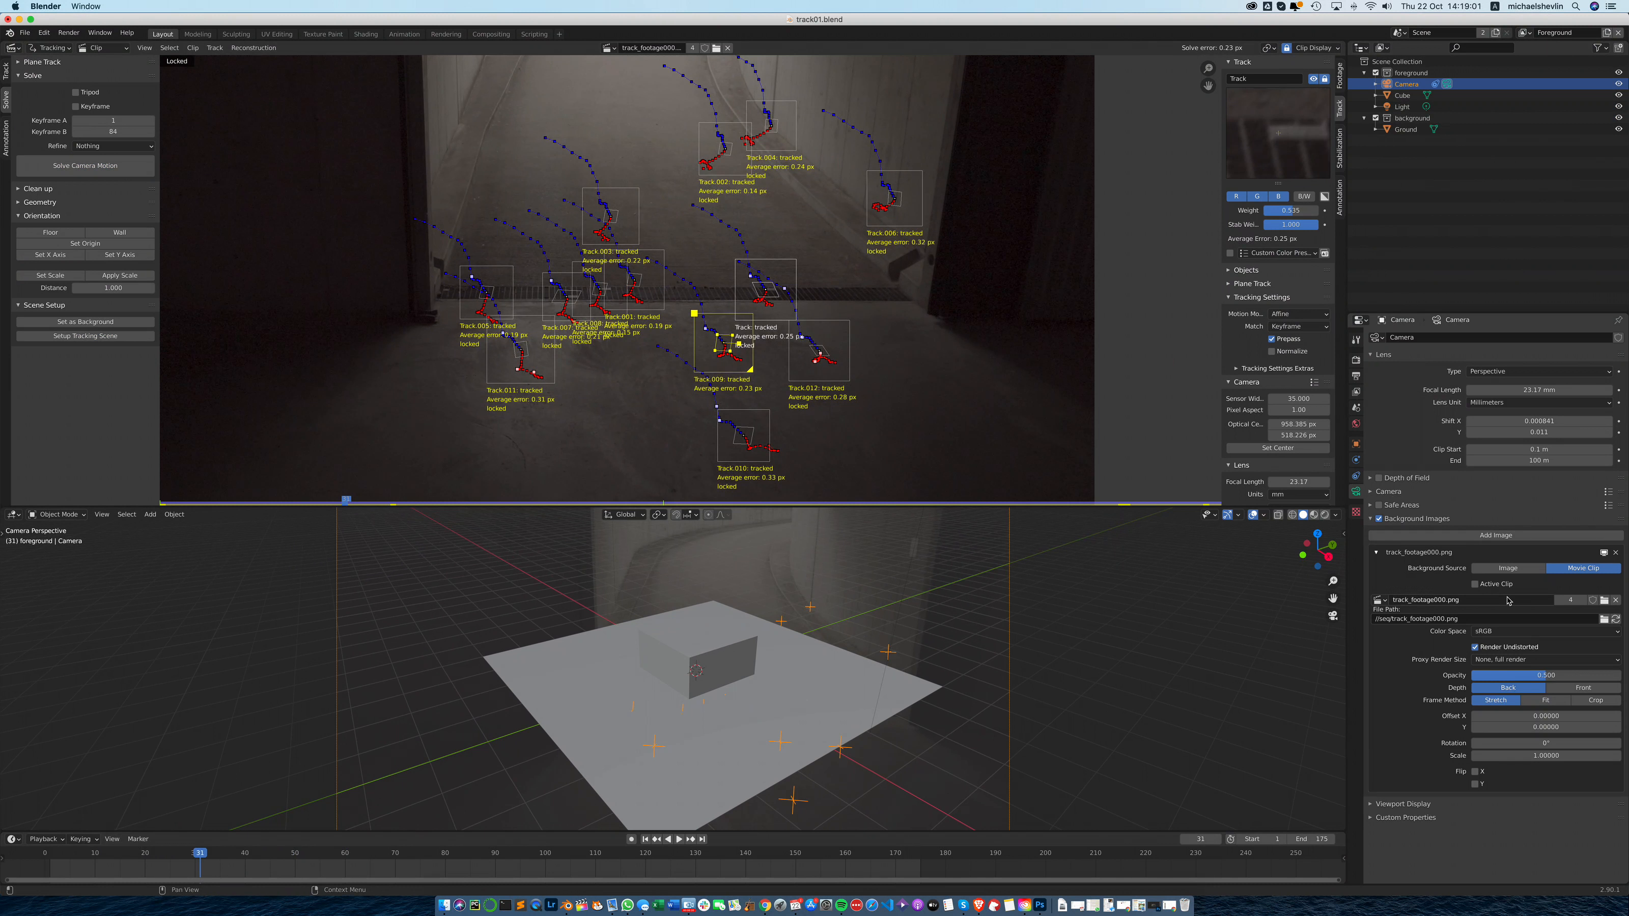
{"action": "left_click", "coordinate": [1545, 677]}
{"action": "type", "text": "1"}
{"action": "key", "text": "Return"}
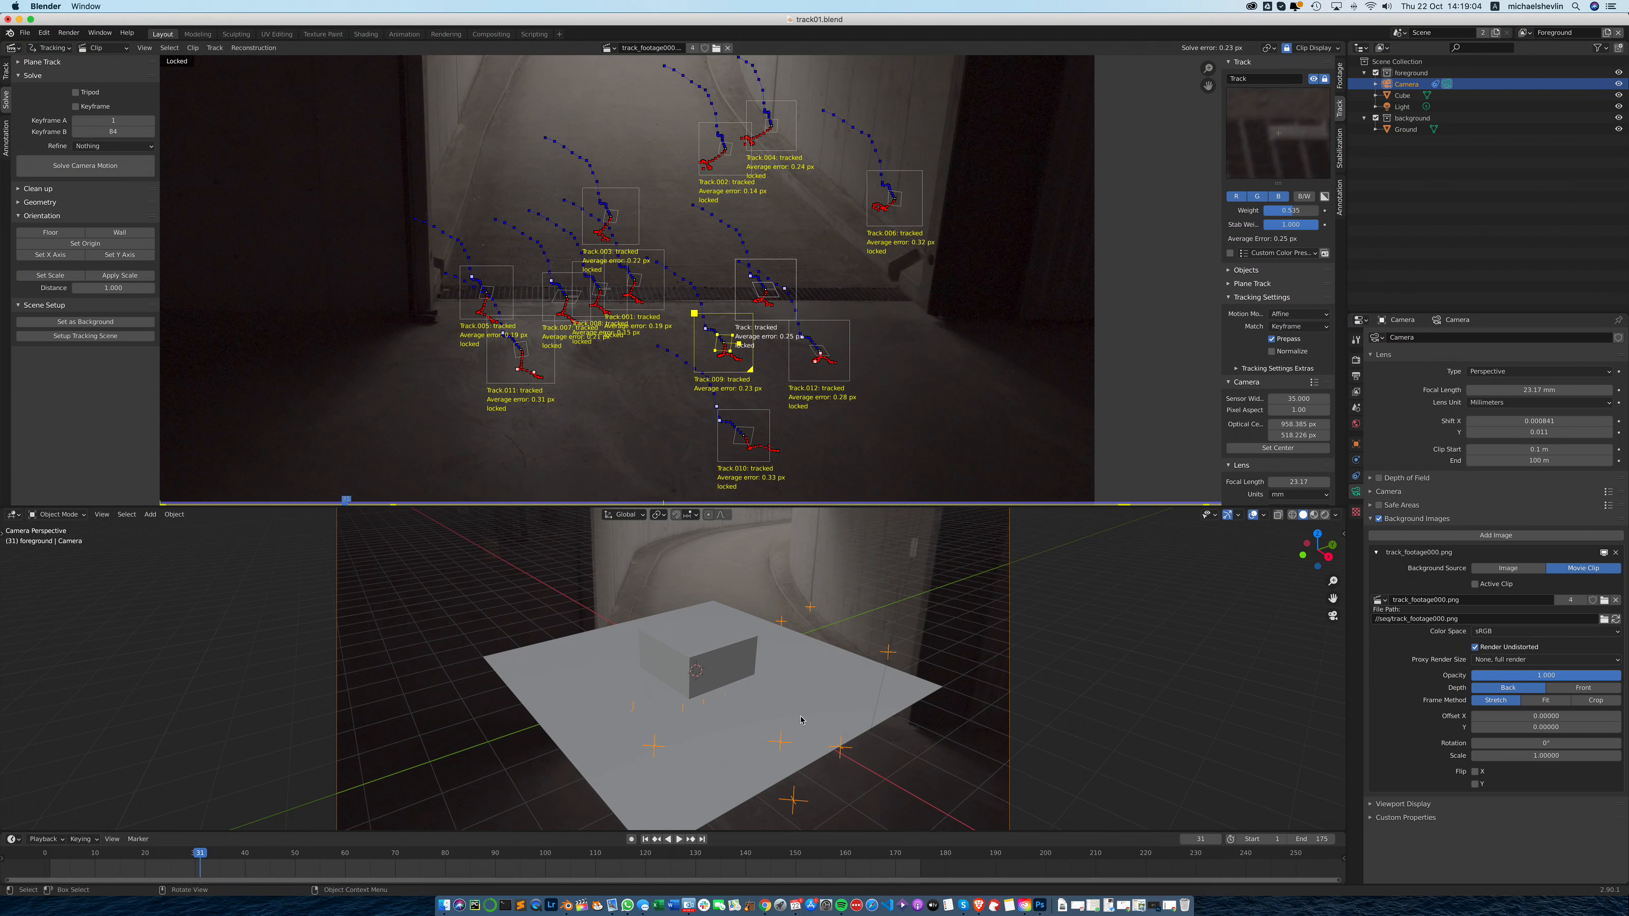
{"action": "key", "text": "space"}
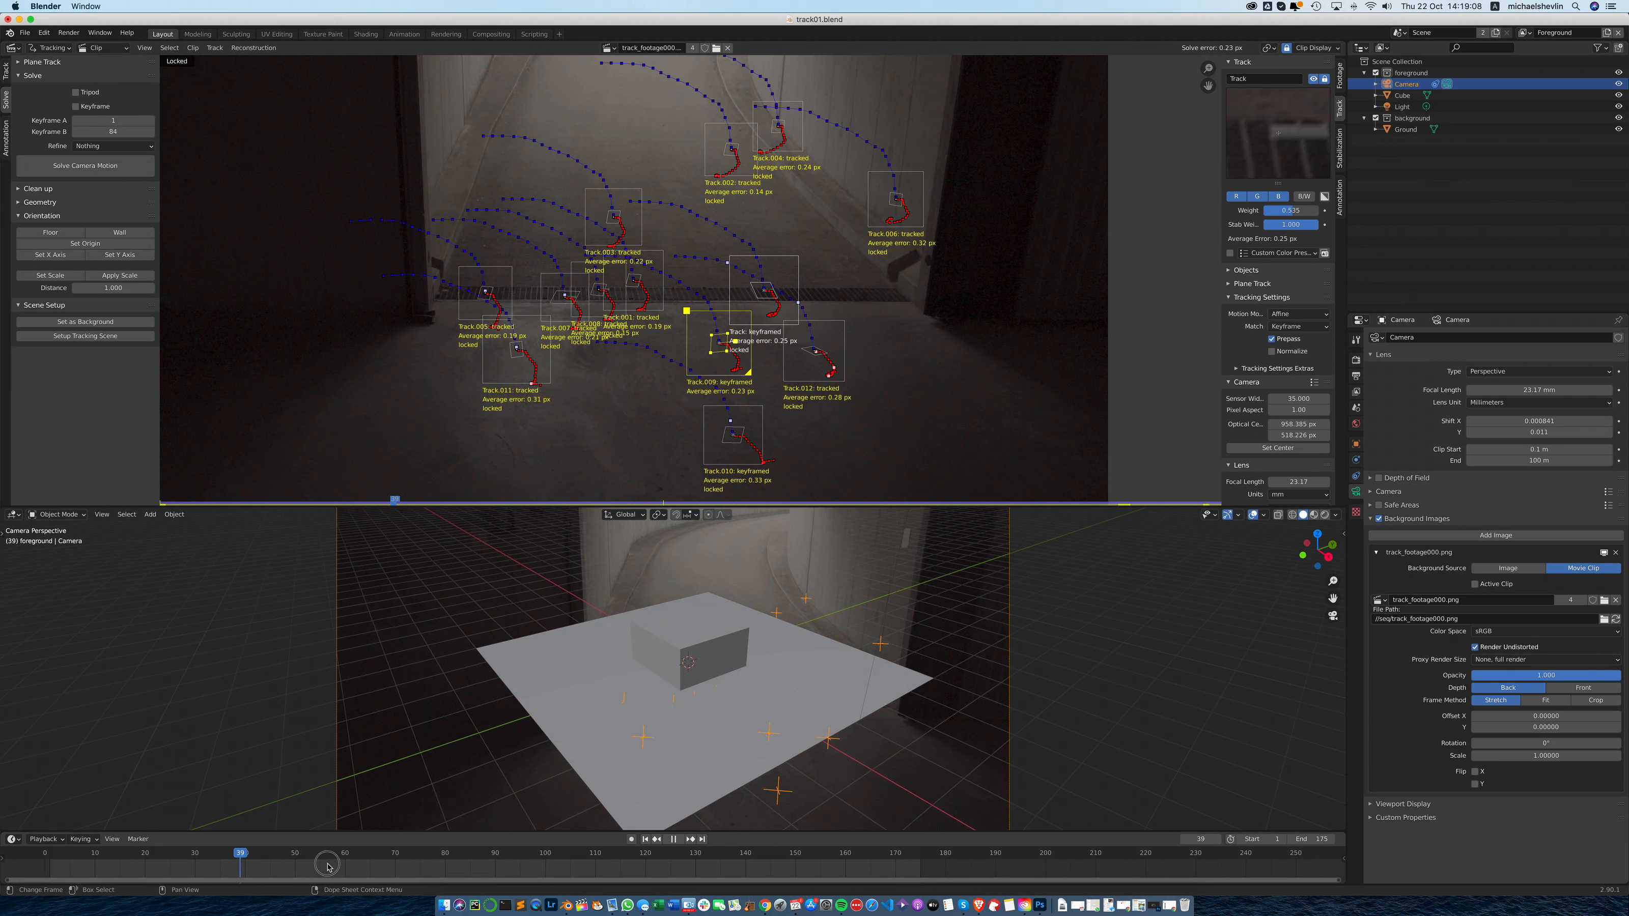
{"action": "key", "text": "space"}
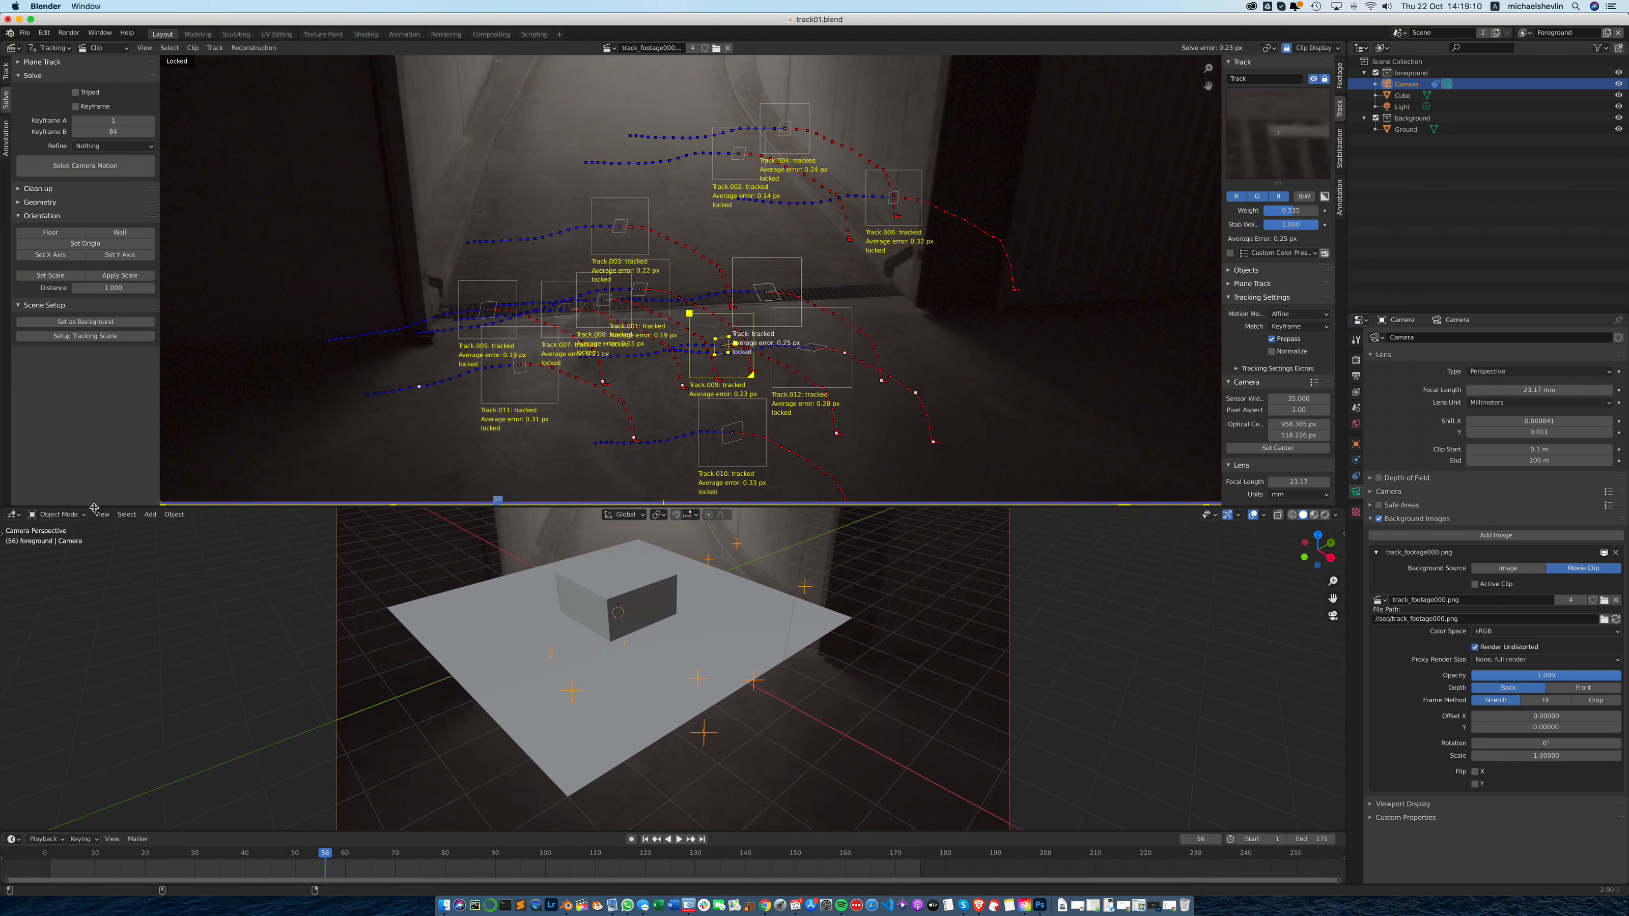
Examine the moving camera from outside in an enlarged 3D Viewport, ending with the layout and camera view restored.
{"action": "left_click_drag", "start_coordinate": [94, 508], "coordinate": [127, 213]}
{"action": "middle_click_drag", "start_coordinate": [1197, 424], "coordinate": [1091, 390]}
{"action": "scroll", "coordinate": [901, 403], "scroll_direction": "down", "scroll_amount": 5}
{"action": "middle_click_drag", "start_coordinate": [901, 402], "coordinate": [896, 436]}
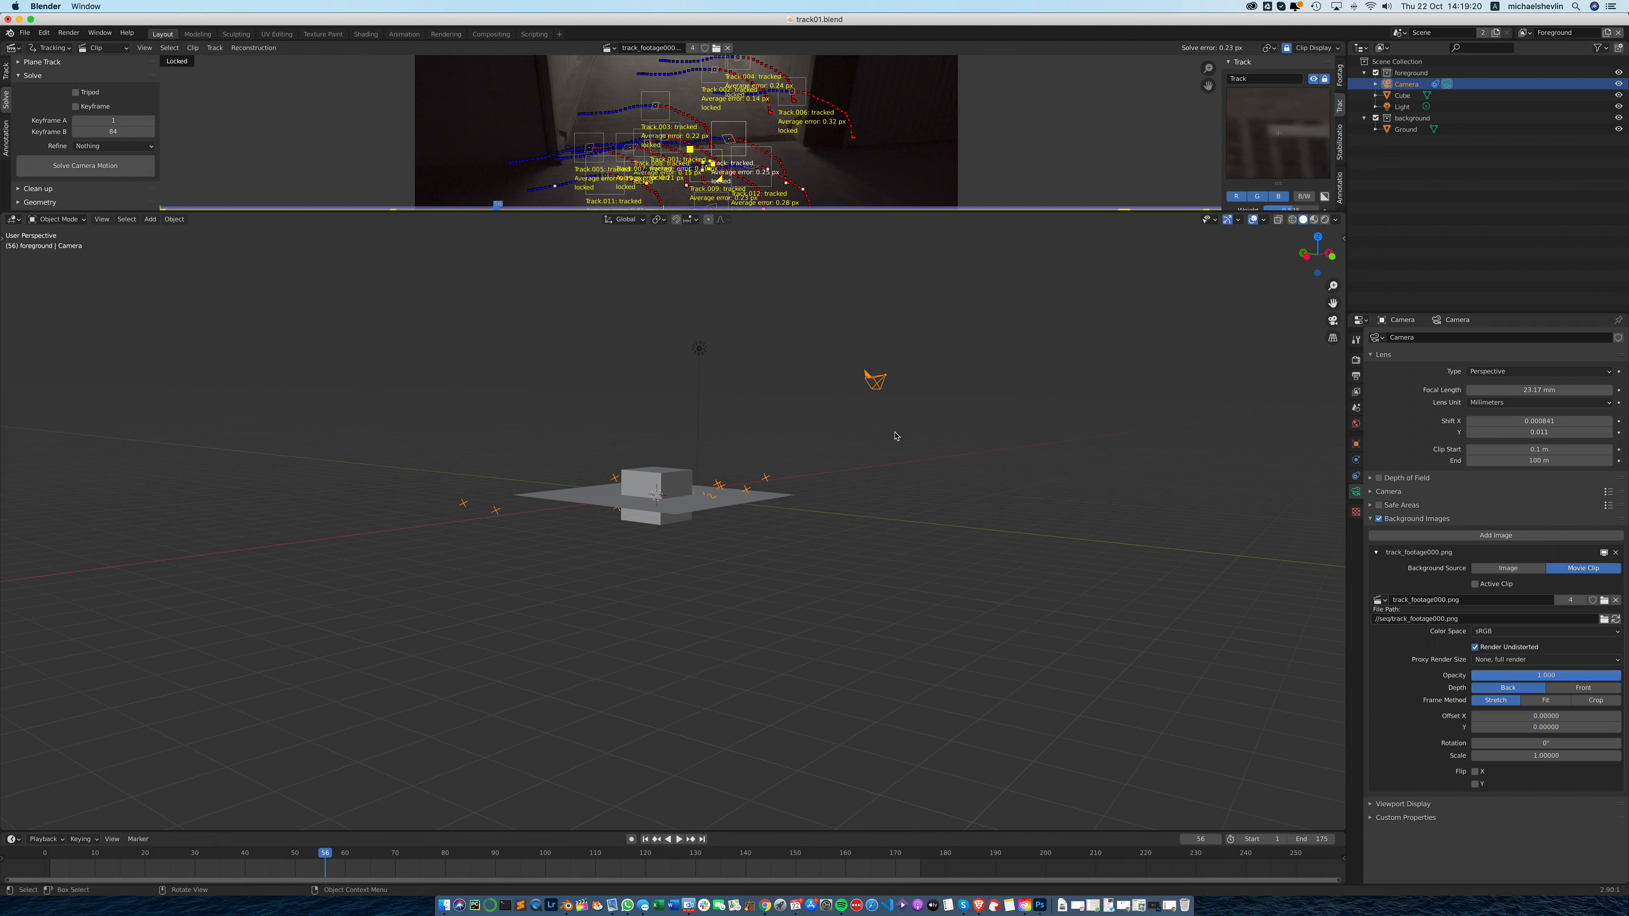
{"action": "key", "text": "shift+ctrl+space"}
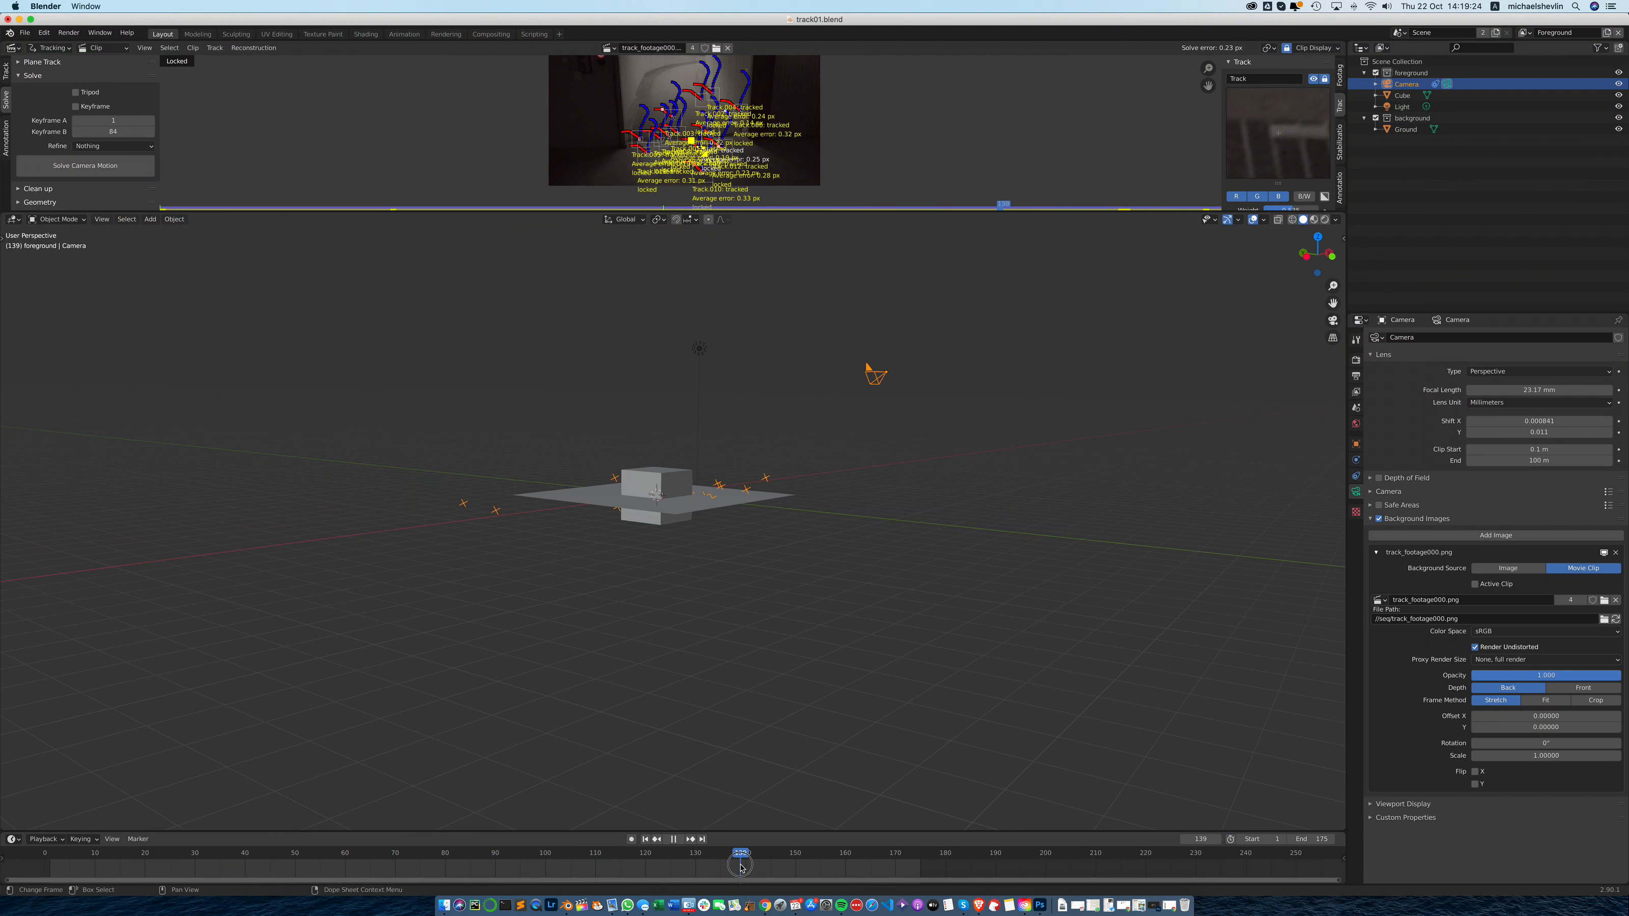
{"action": "left_click", "coordinate": [224, 871]}
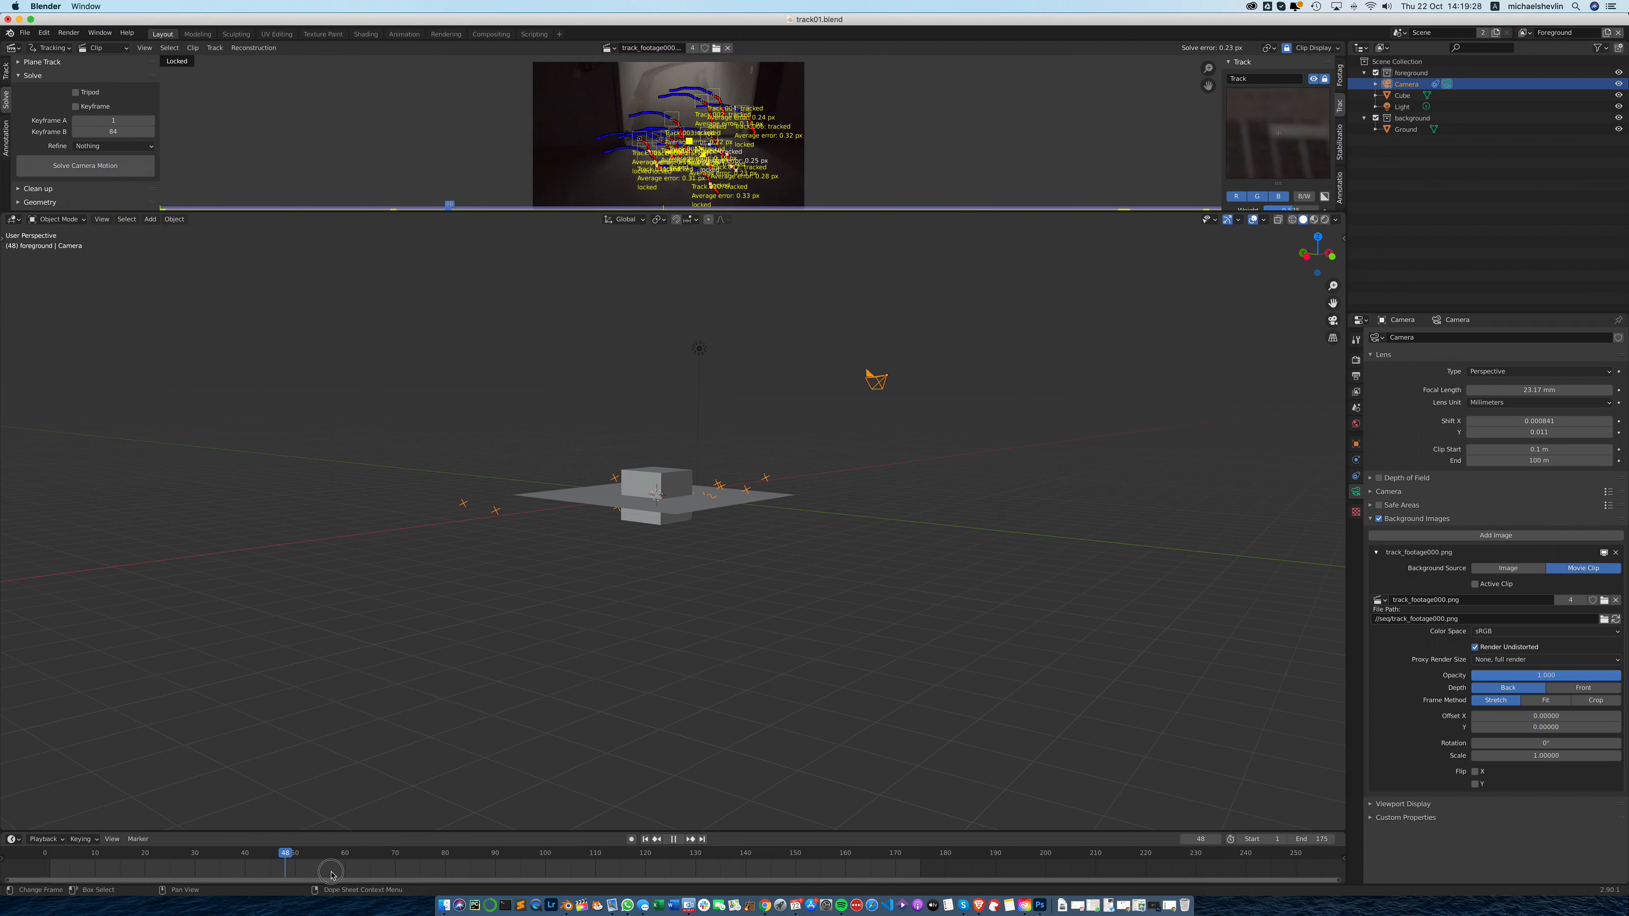
{"action": "key", "text": "space"}
{"action": "middle_click_drag", "start_coordinate": [814, 590], "coordinate": [771, 582]}
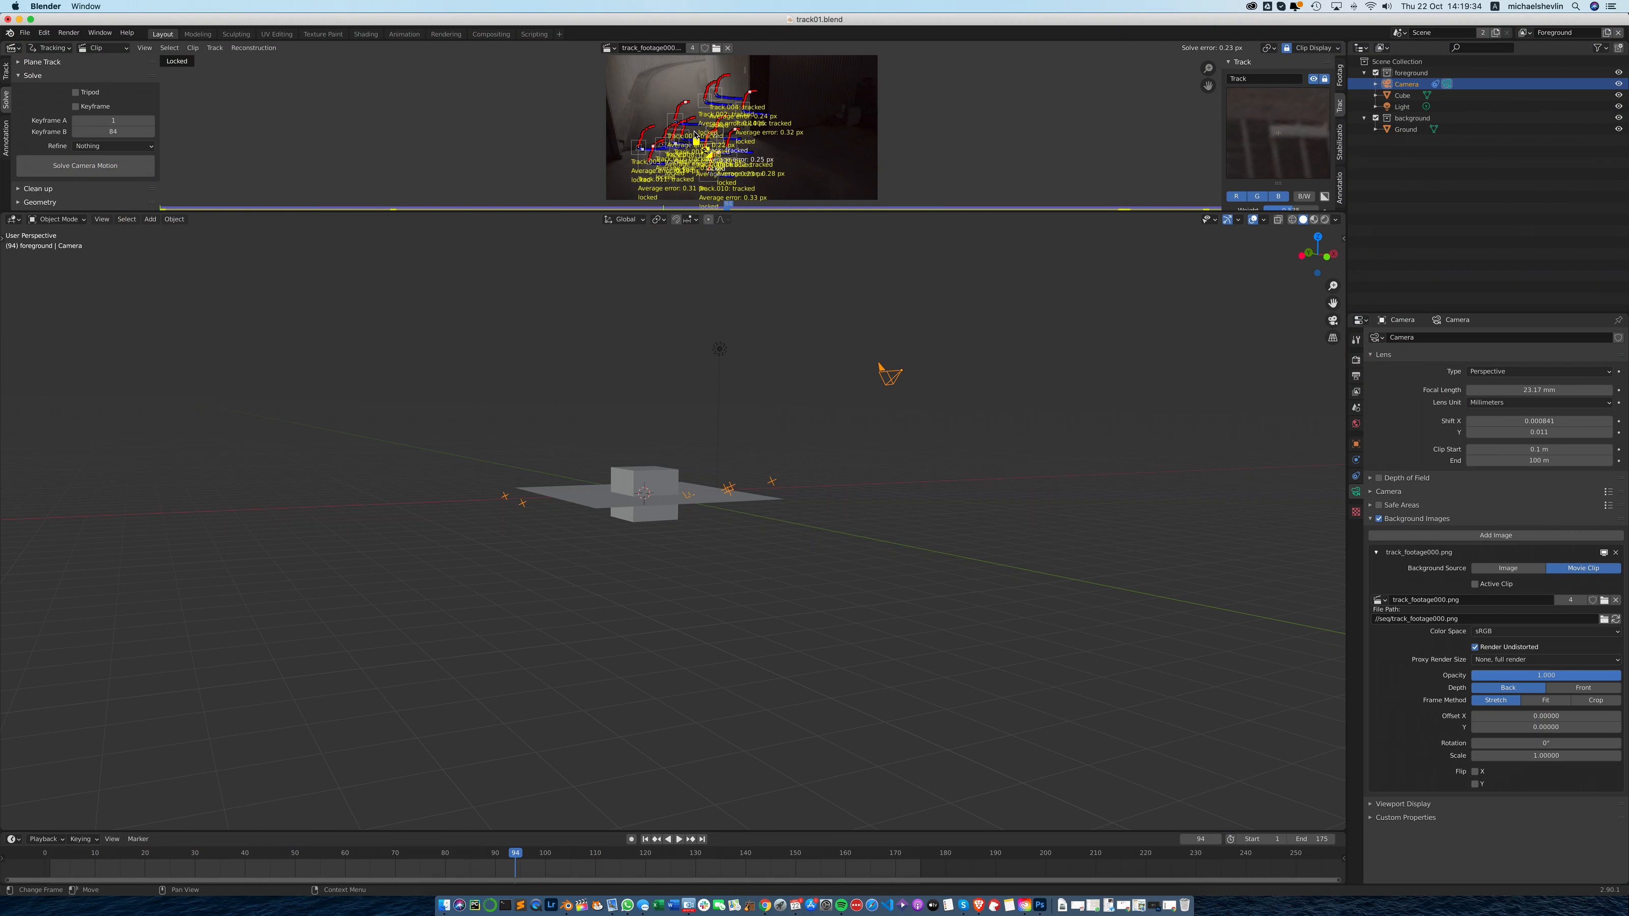
{"action": "left_click_drag", "start_coordinate": [136, 213], "coordinate": [130, 519]}
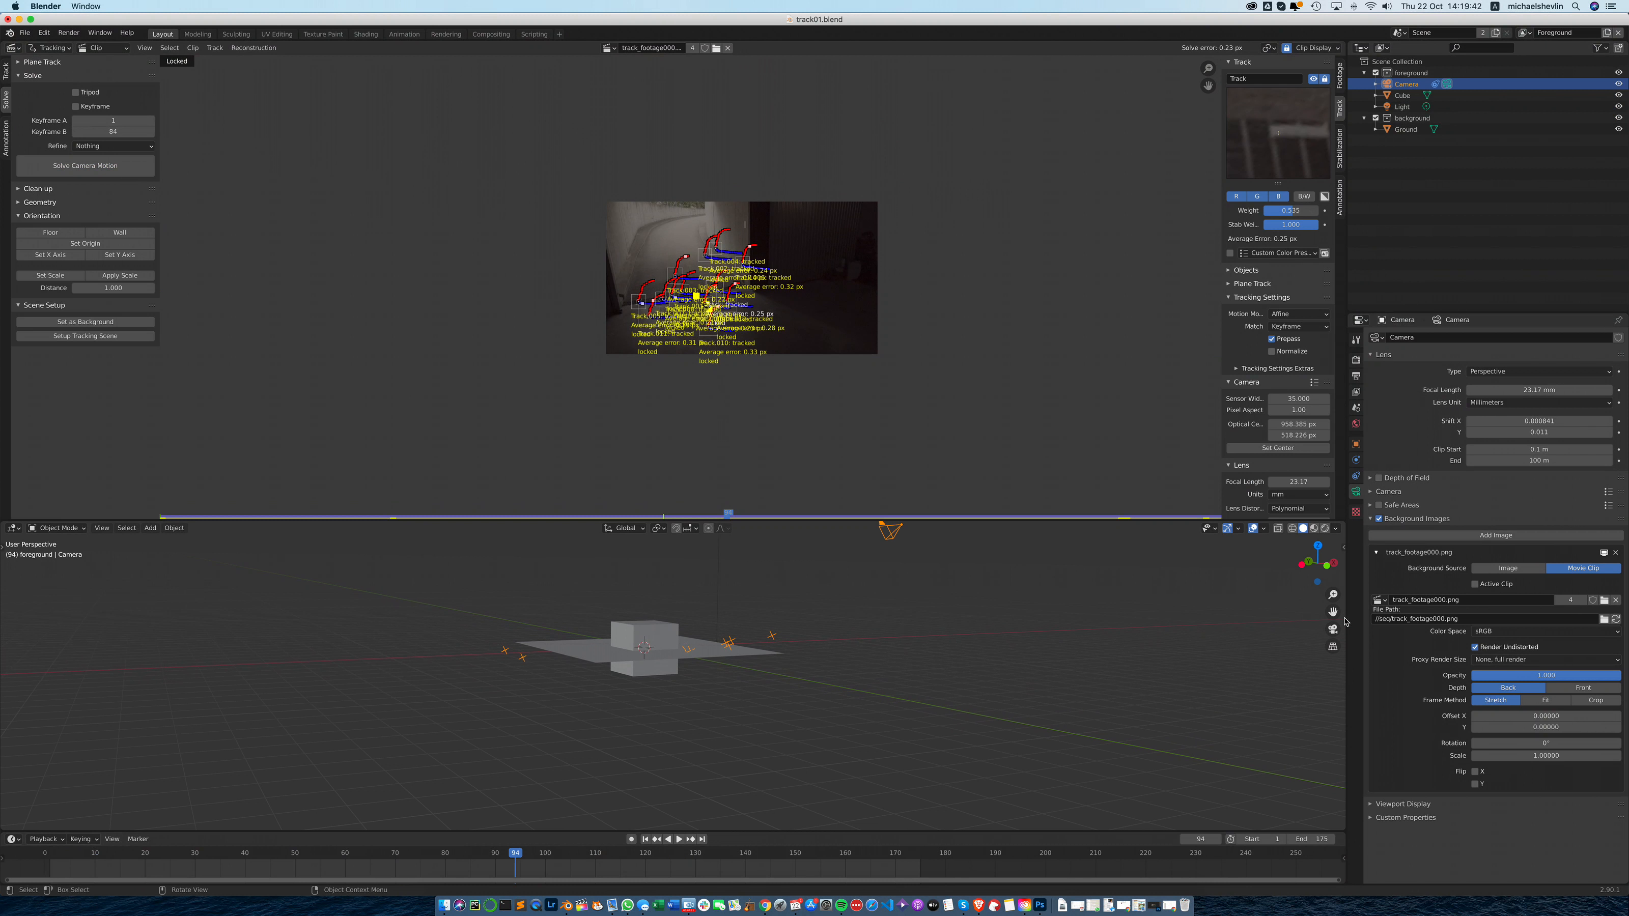
{"action": "left_click", "coordinate": [1333, 630]}
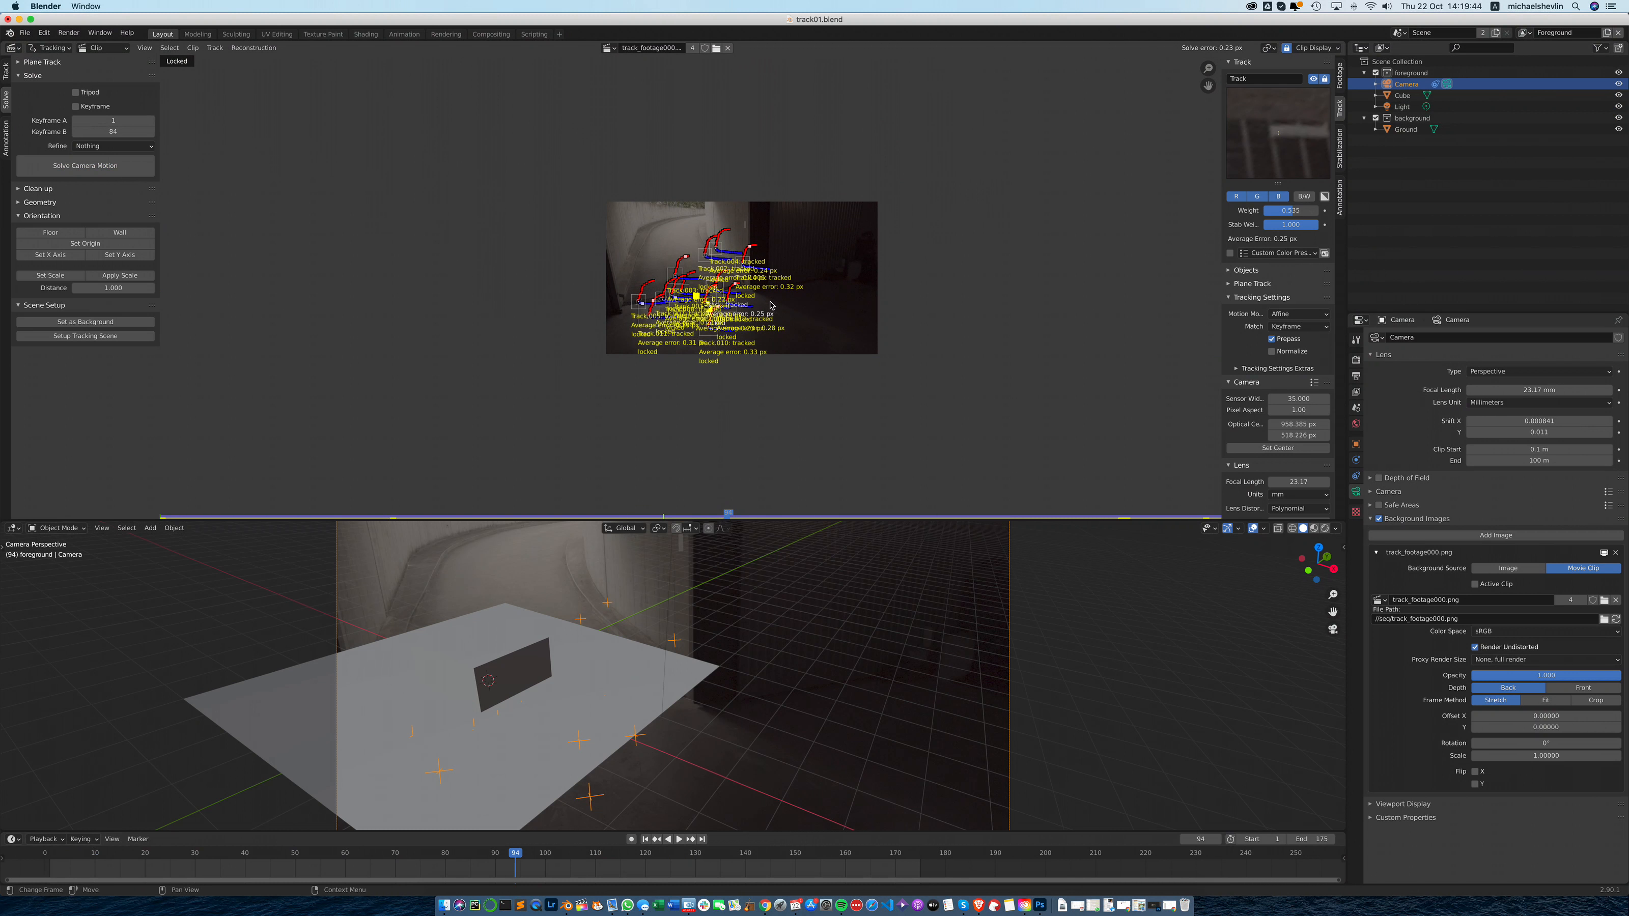
Hide the marker info text in the clip display and deselect the markers.
{"action": "left_click", "coordinate": [1312, 47]}
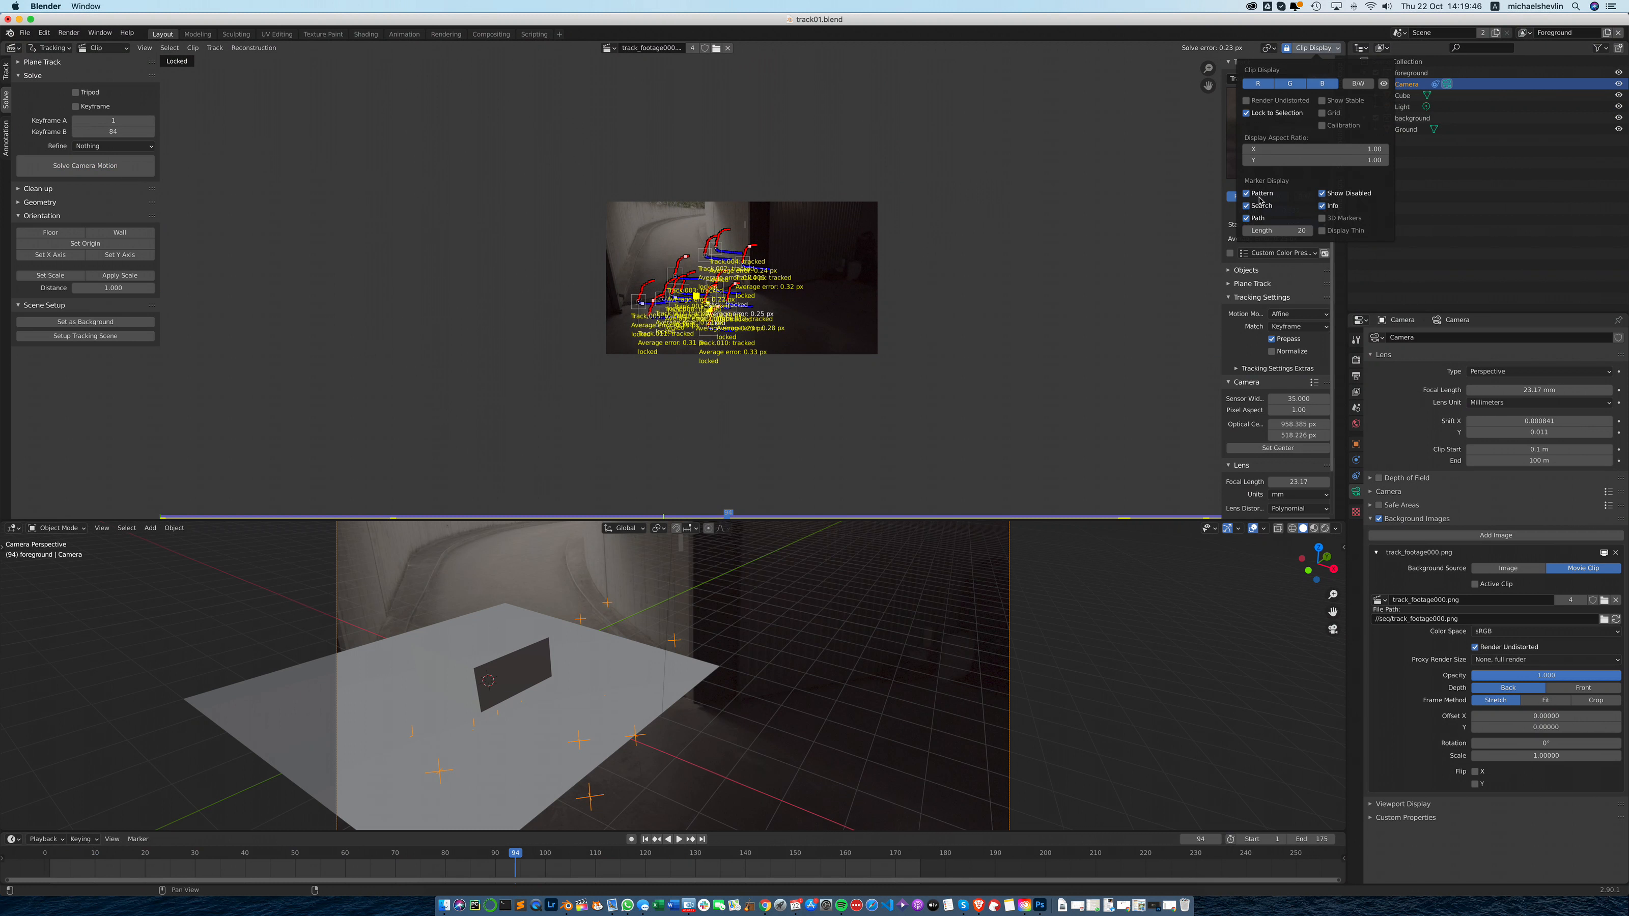
{"action": "left_click", "coordinate": [1322, 206]}
{"action": "scroll", "coordinate": [742, 276], "scroll_direction": "up", "scroll_amount": 3}
{"action": "left_click", "coordinate": [1139, 276]}
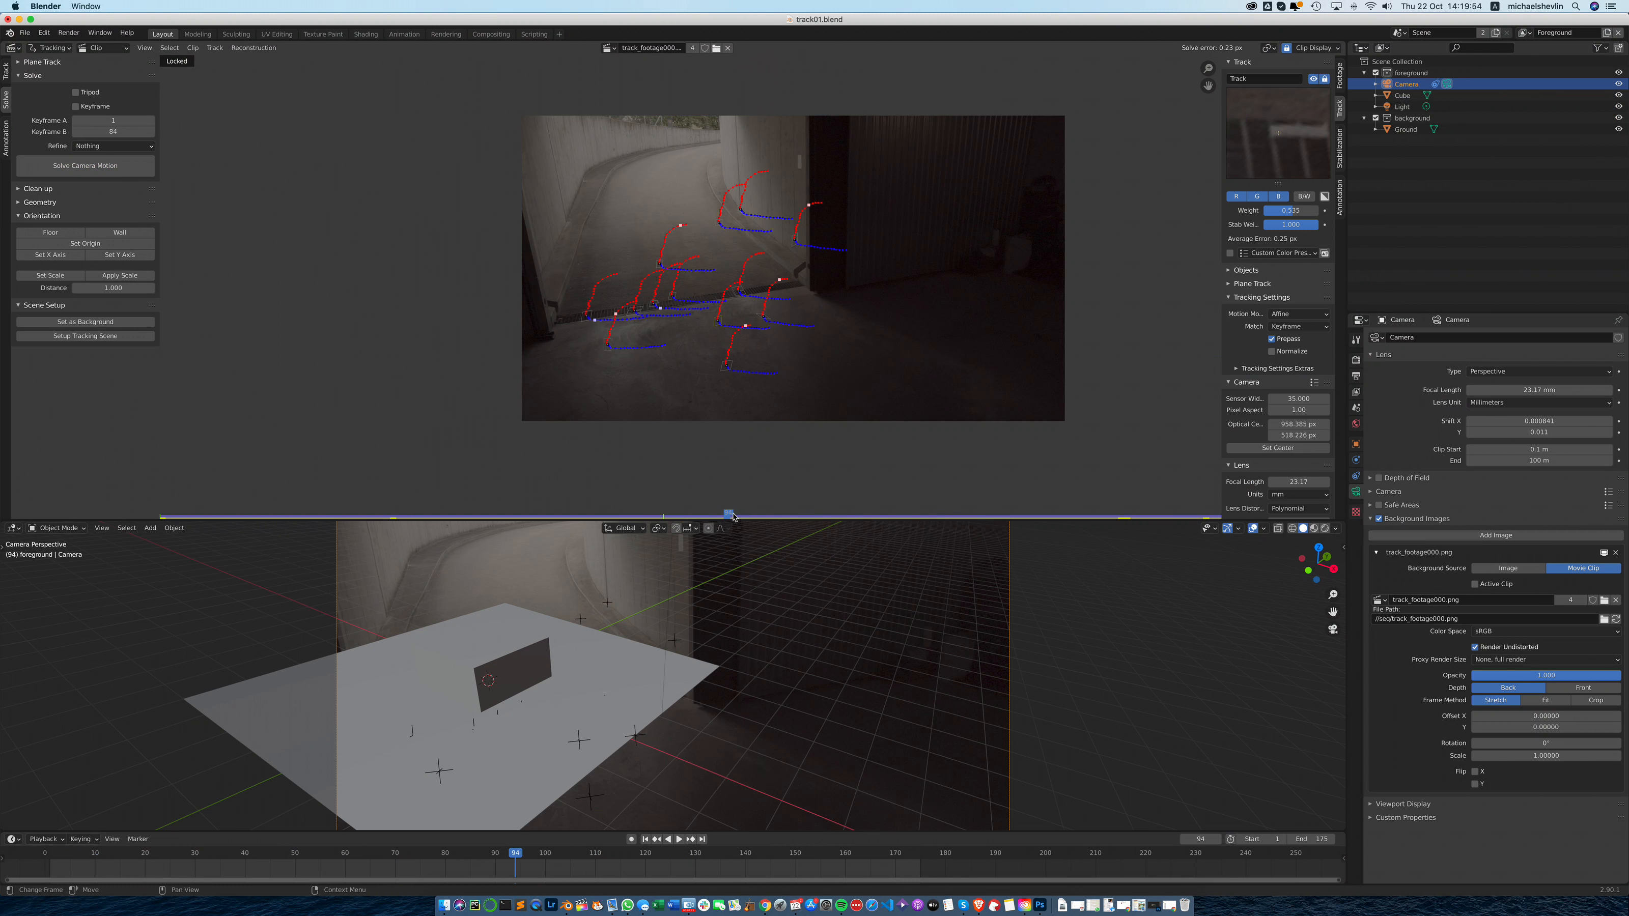
At frame 79, set the floor marker Track.009 as the scene origin.
{"action": "left_click_drag", "start_coordinate": [684, 517], "coordinate": [635, 517]}
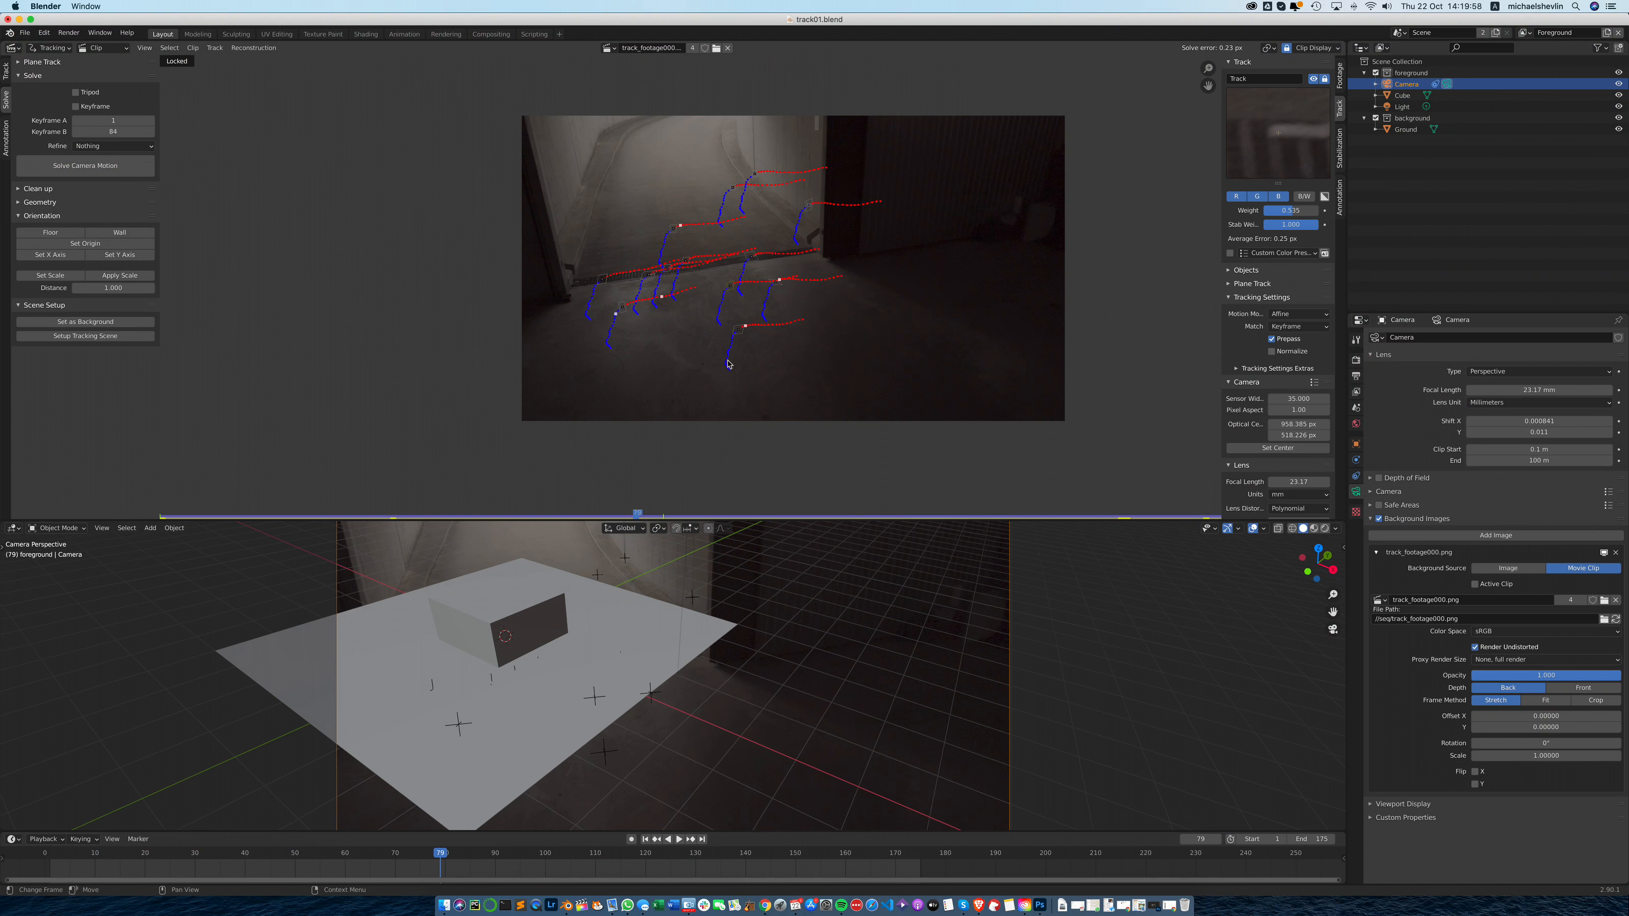
{"action": "left_click", "coordinate": [731, 287]}
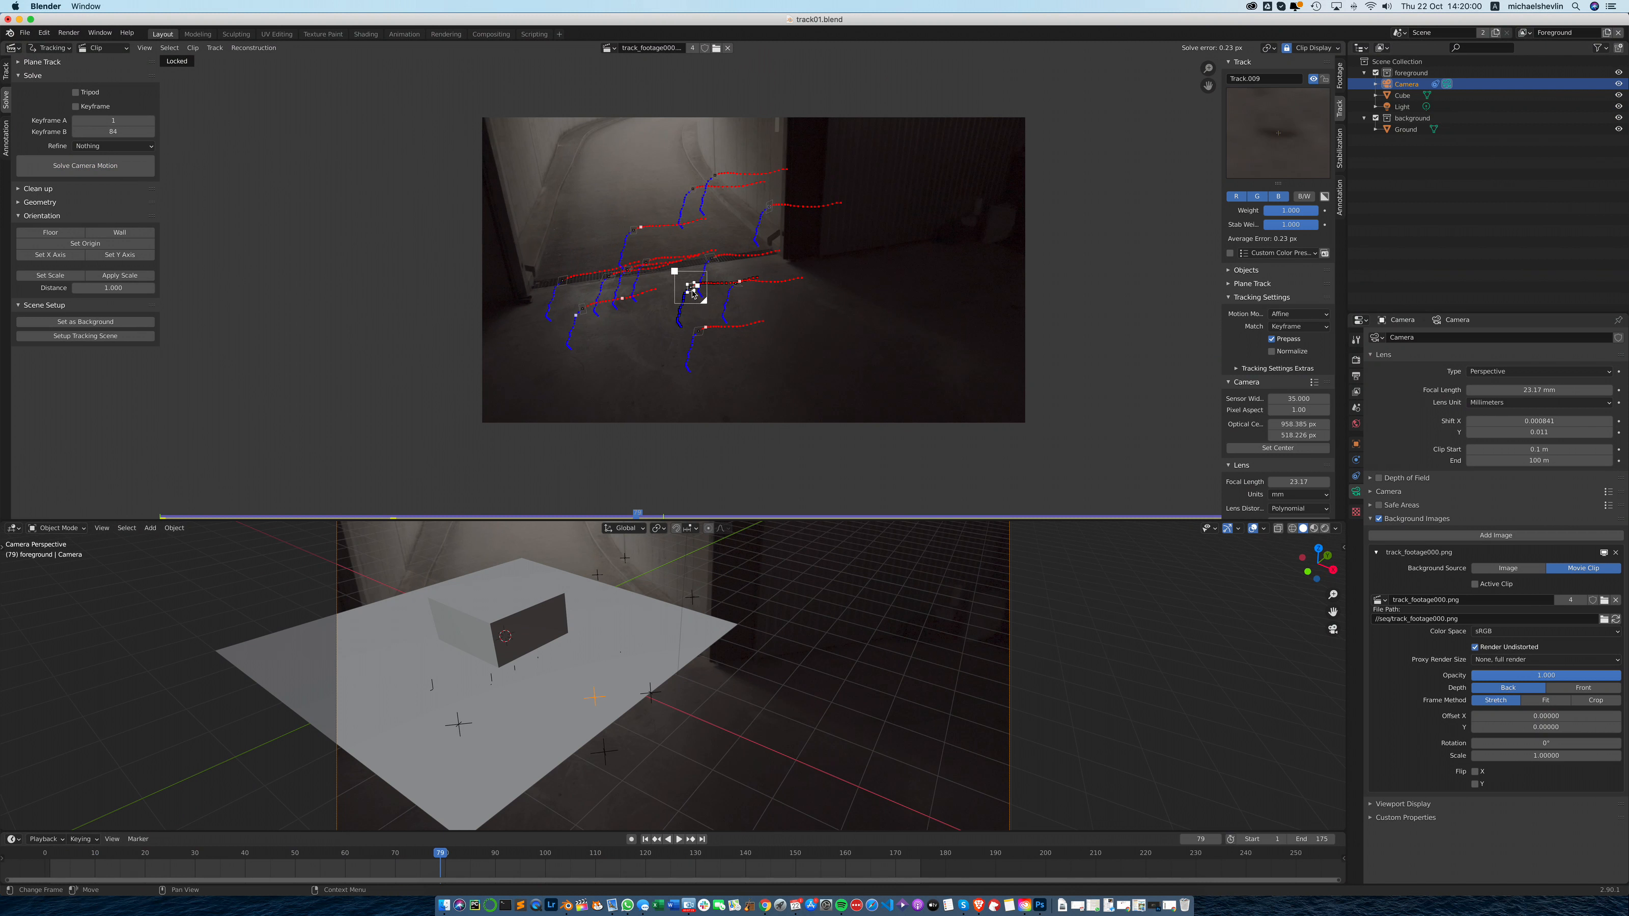
{"action": "left_click", "coordinate": [96, 246]}
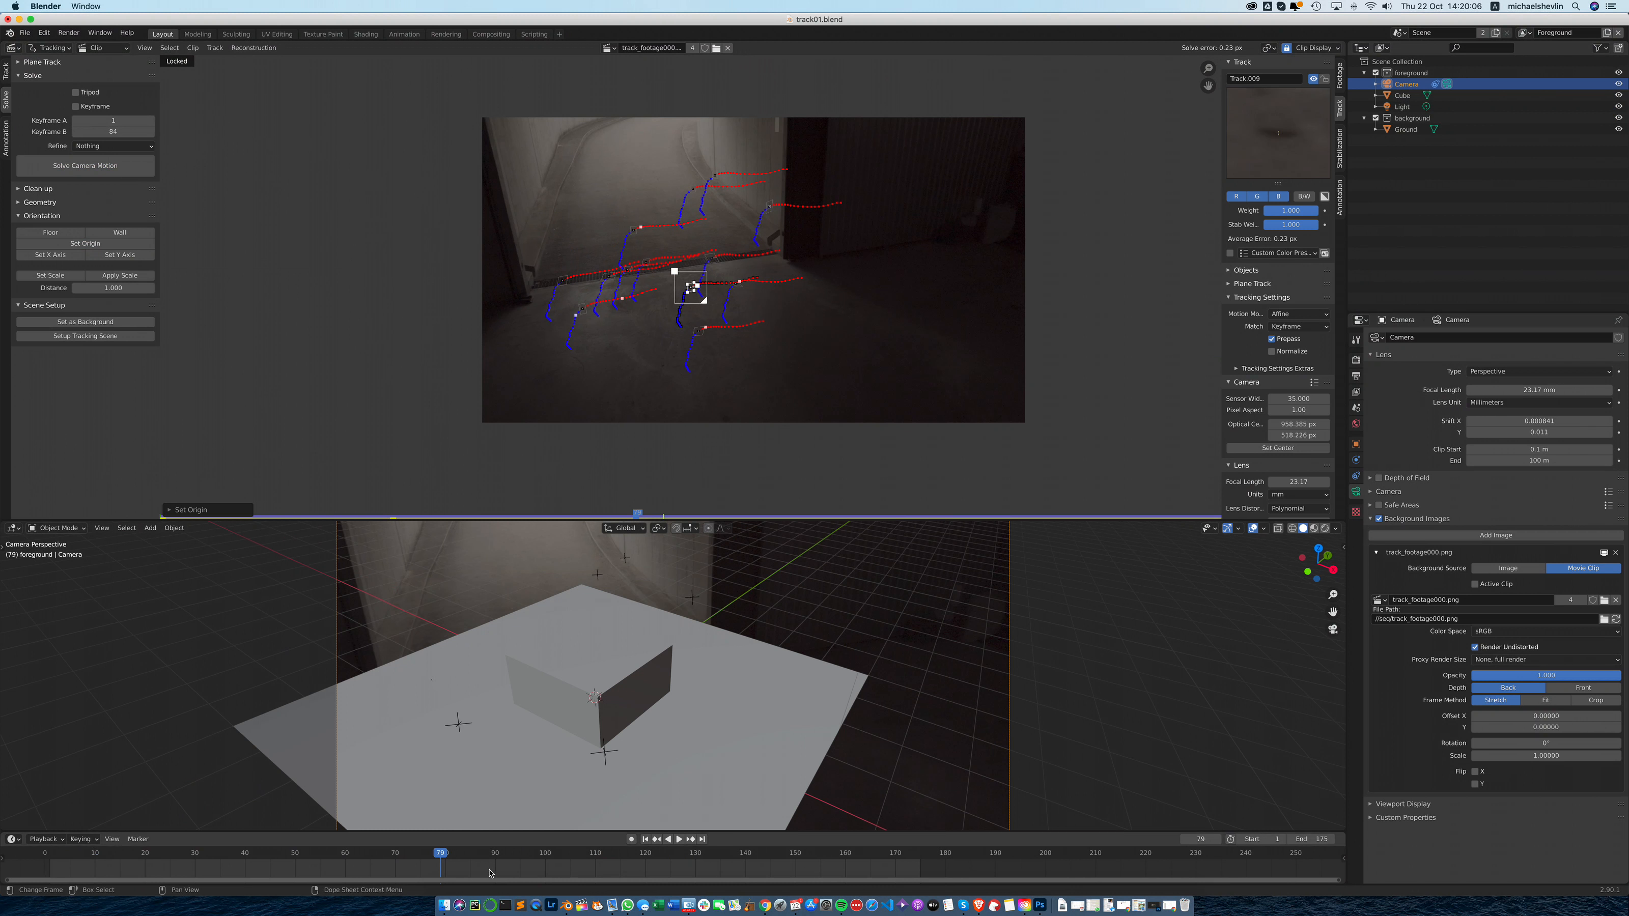
At frame 86, set the scene scale from floor markers Track.009 and Track.012 using a distance of 1.
{"action": "left_click_drag", "start_coordinate": [437, 859], "coordinate": [477, 864]}
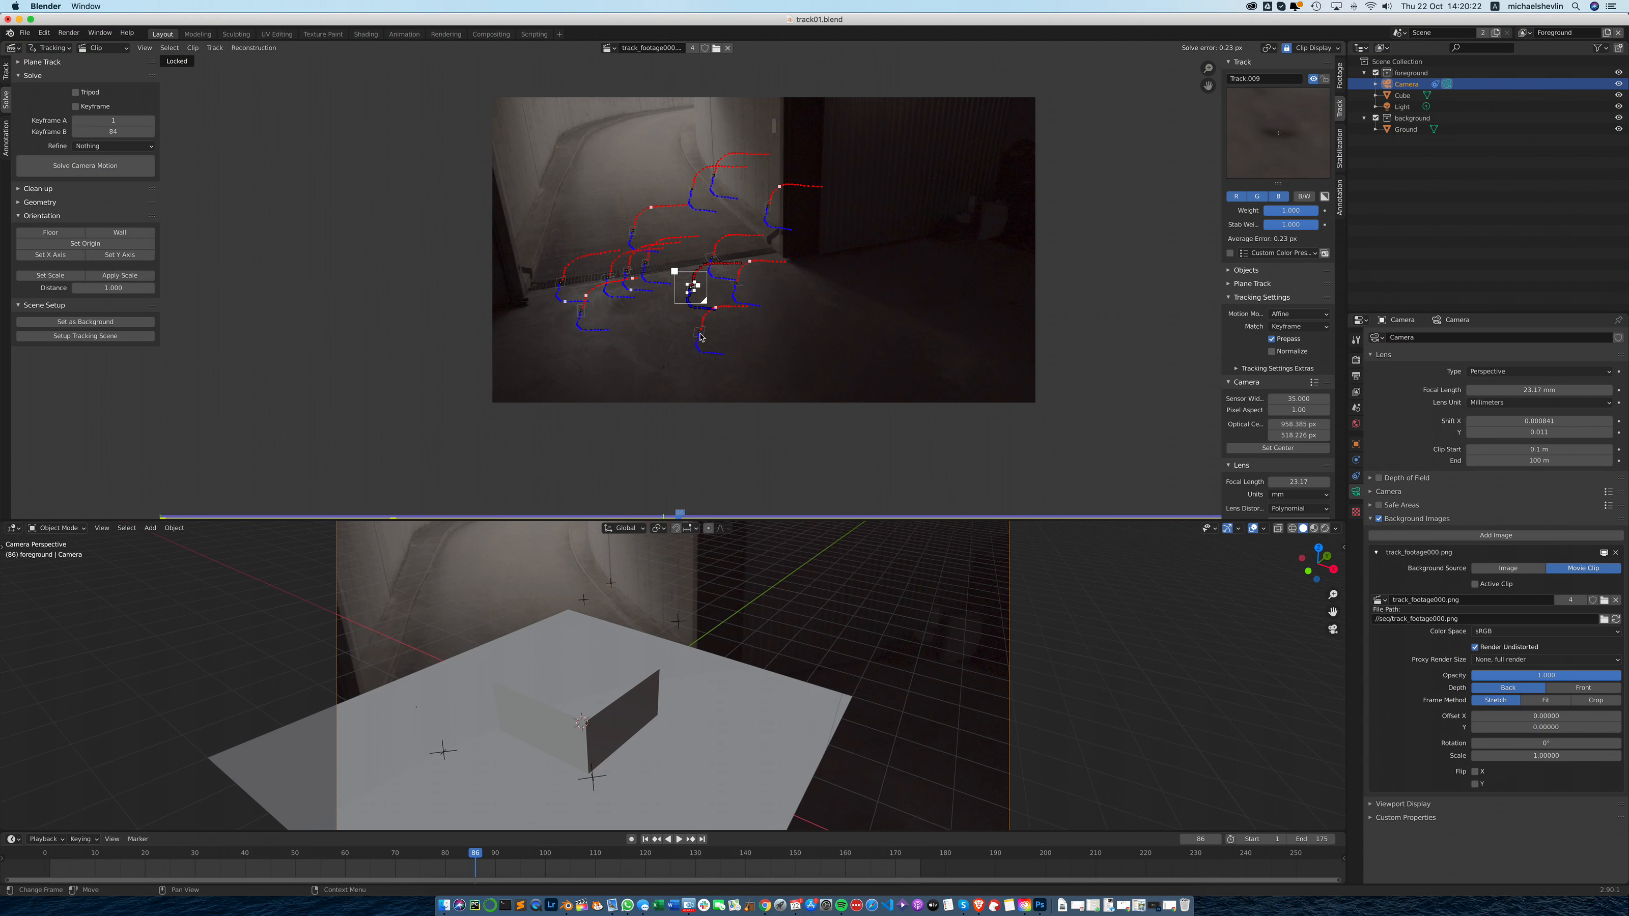
{"action": "scroll", "coordinate": [715, 319], "scroll_direction": "up", "scroll_amount": 3}
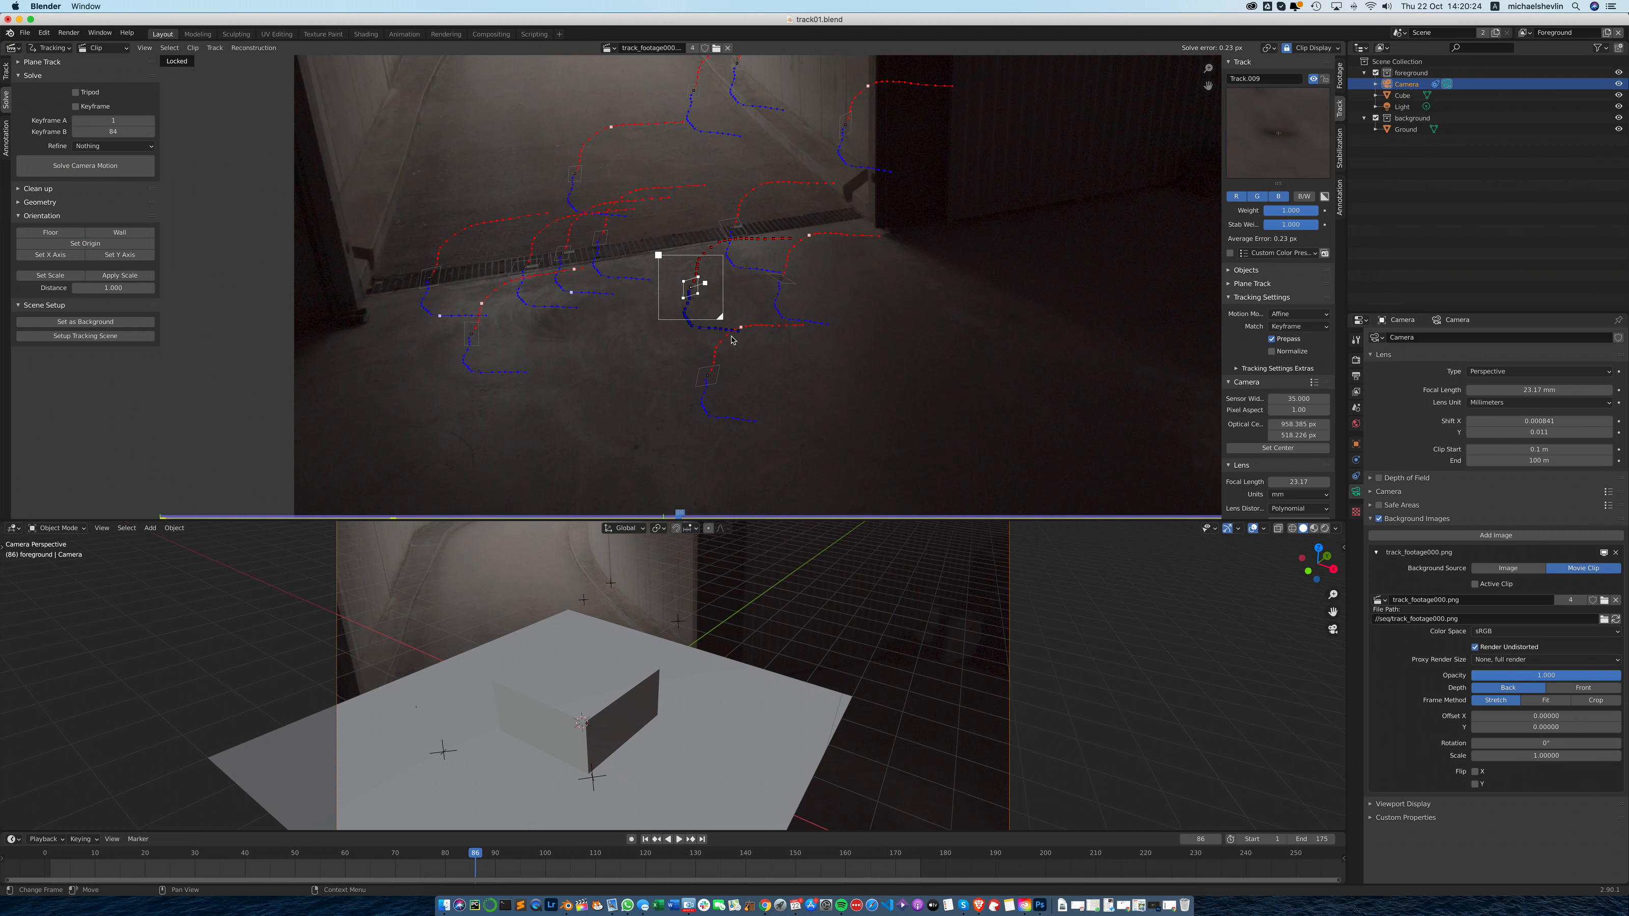
{"action": "left_click", "coordinate": [773, 289]}
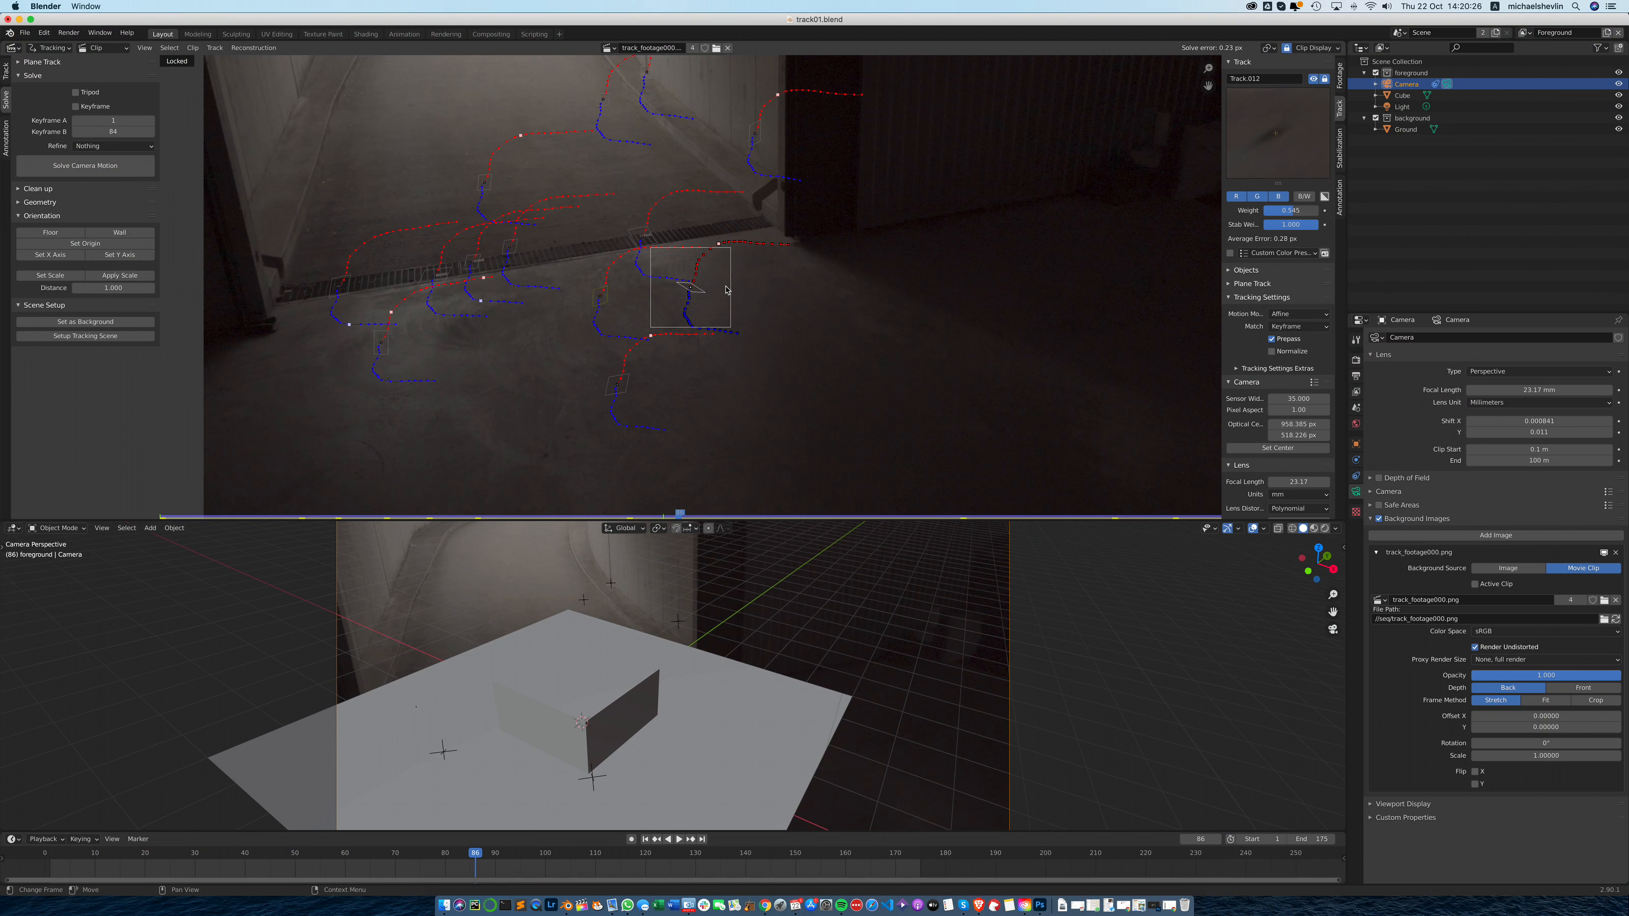
{"action": "left_click", "coordinate": [607, 296], "text": "shift"}
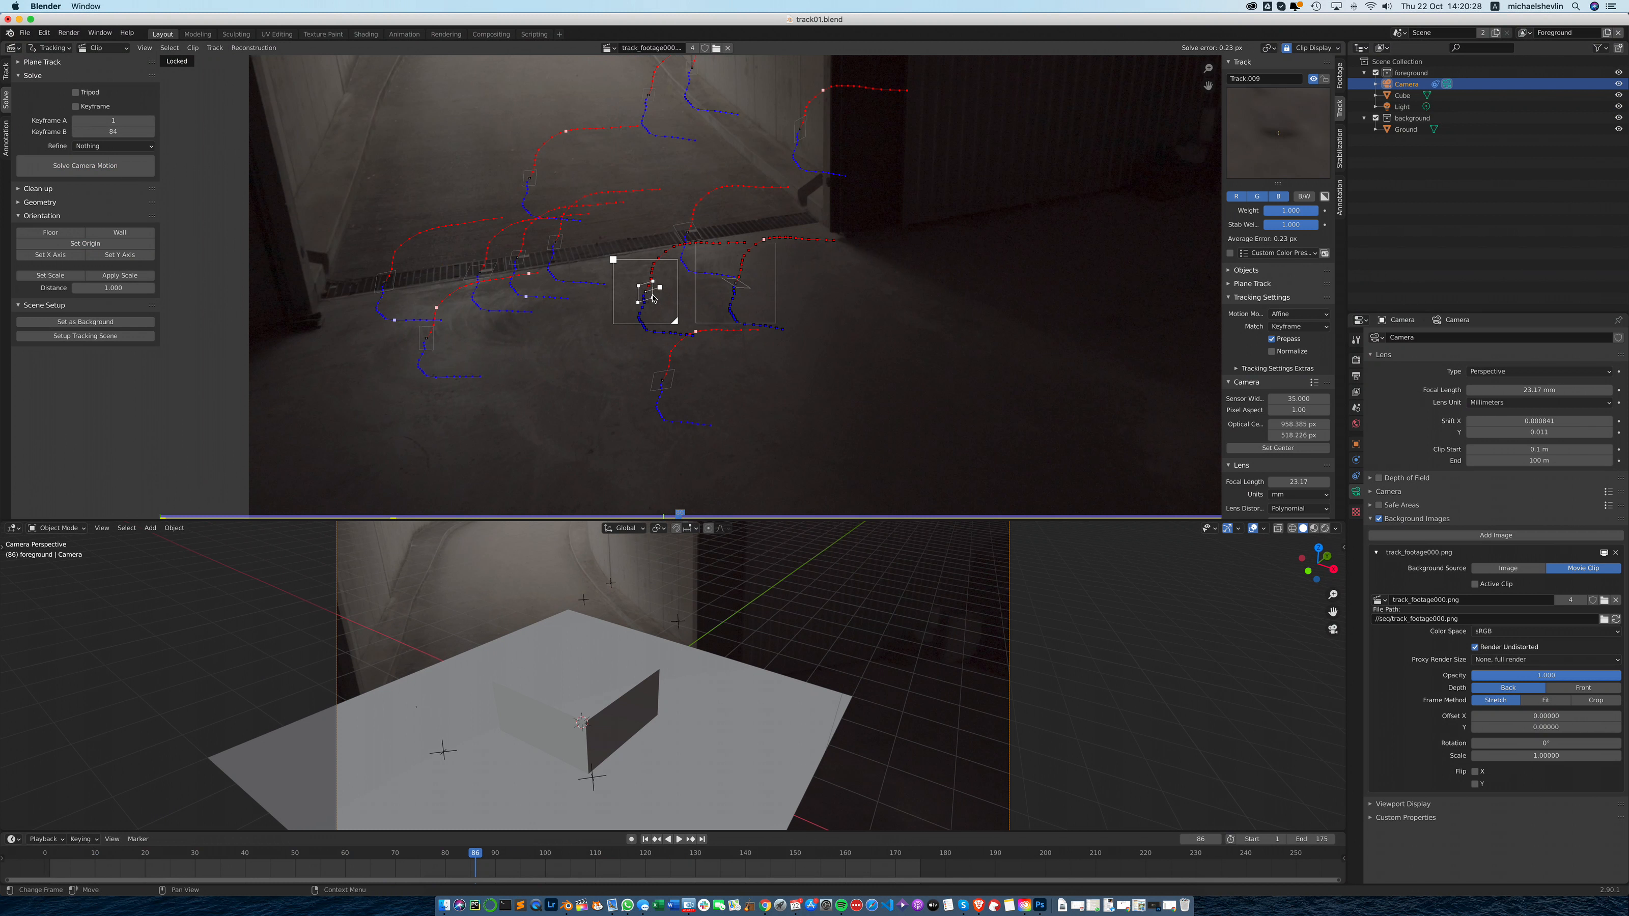
{"action": "left_click", "coordinate": [737, 285], "text": "shift"}
{"action": "left_click", "coordinate": [50, 275]}
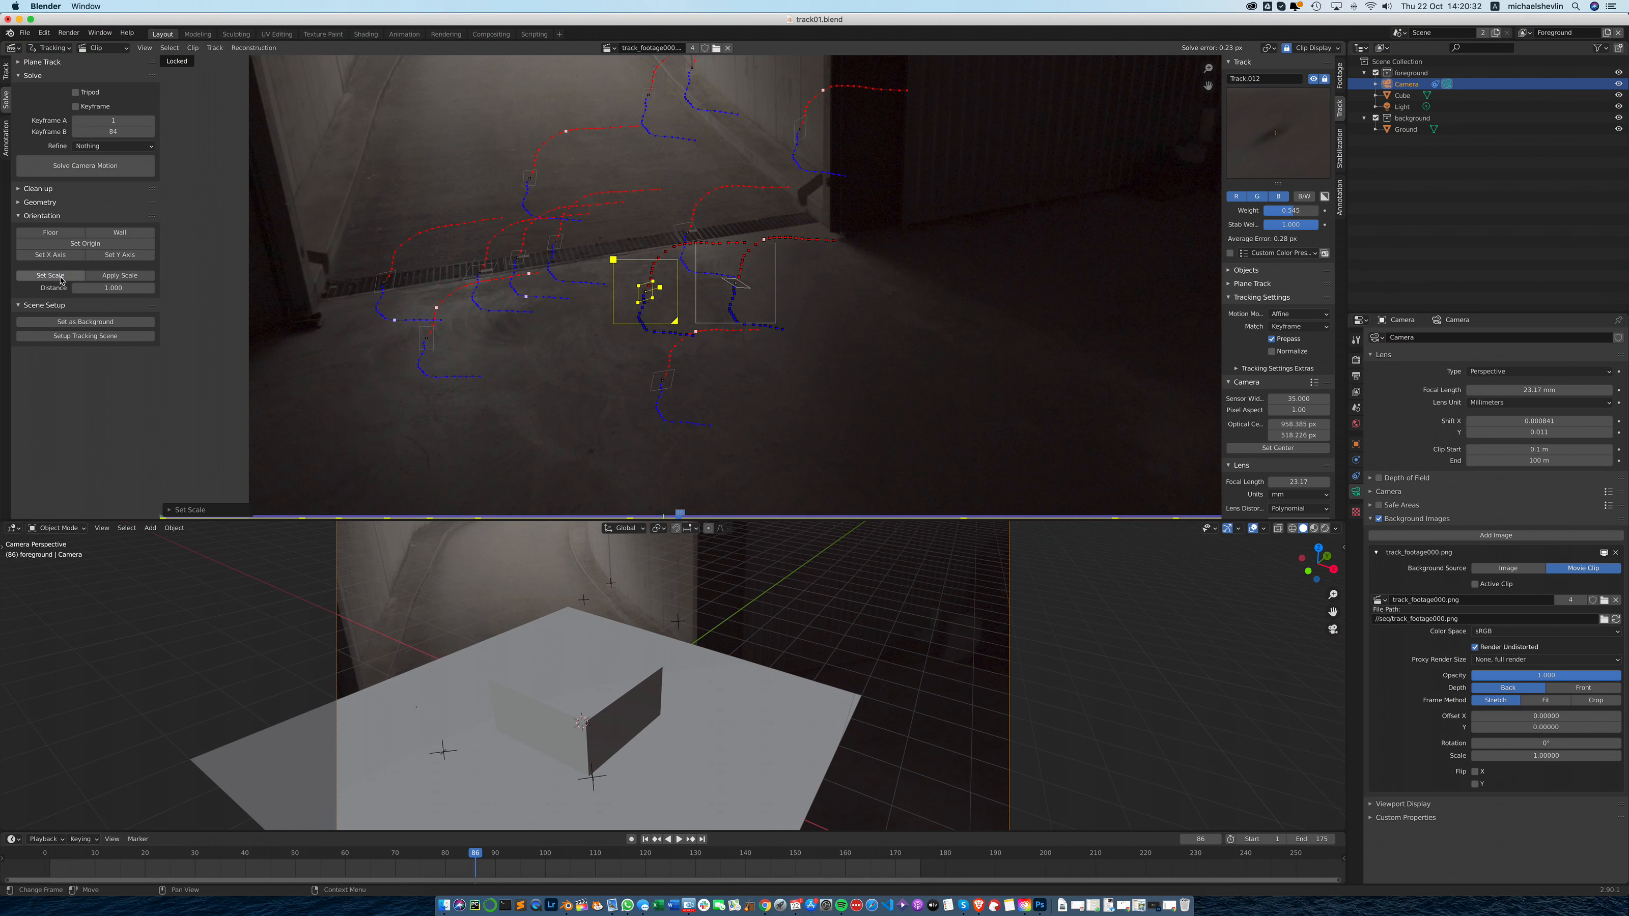
Set the distance between the two selected markers to 3 and apply it as the scene scale.
{"action": "left_click", "coordinate": [119, 289]}
{"action": "type", "text": "3"}
{"action": "key", "text": "Return"}
{"action": "left_click", "coordinate": [62, 276]}
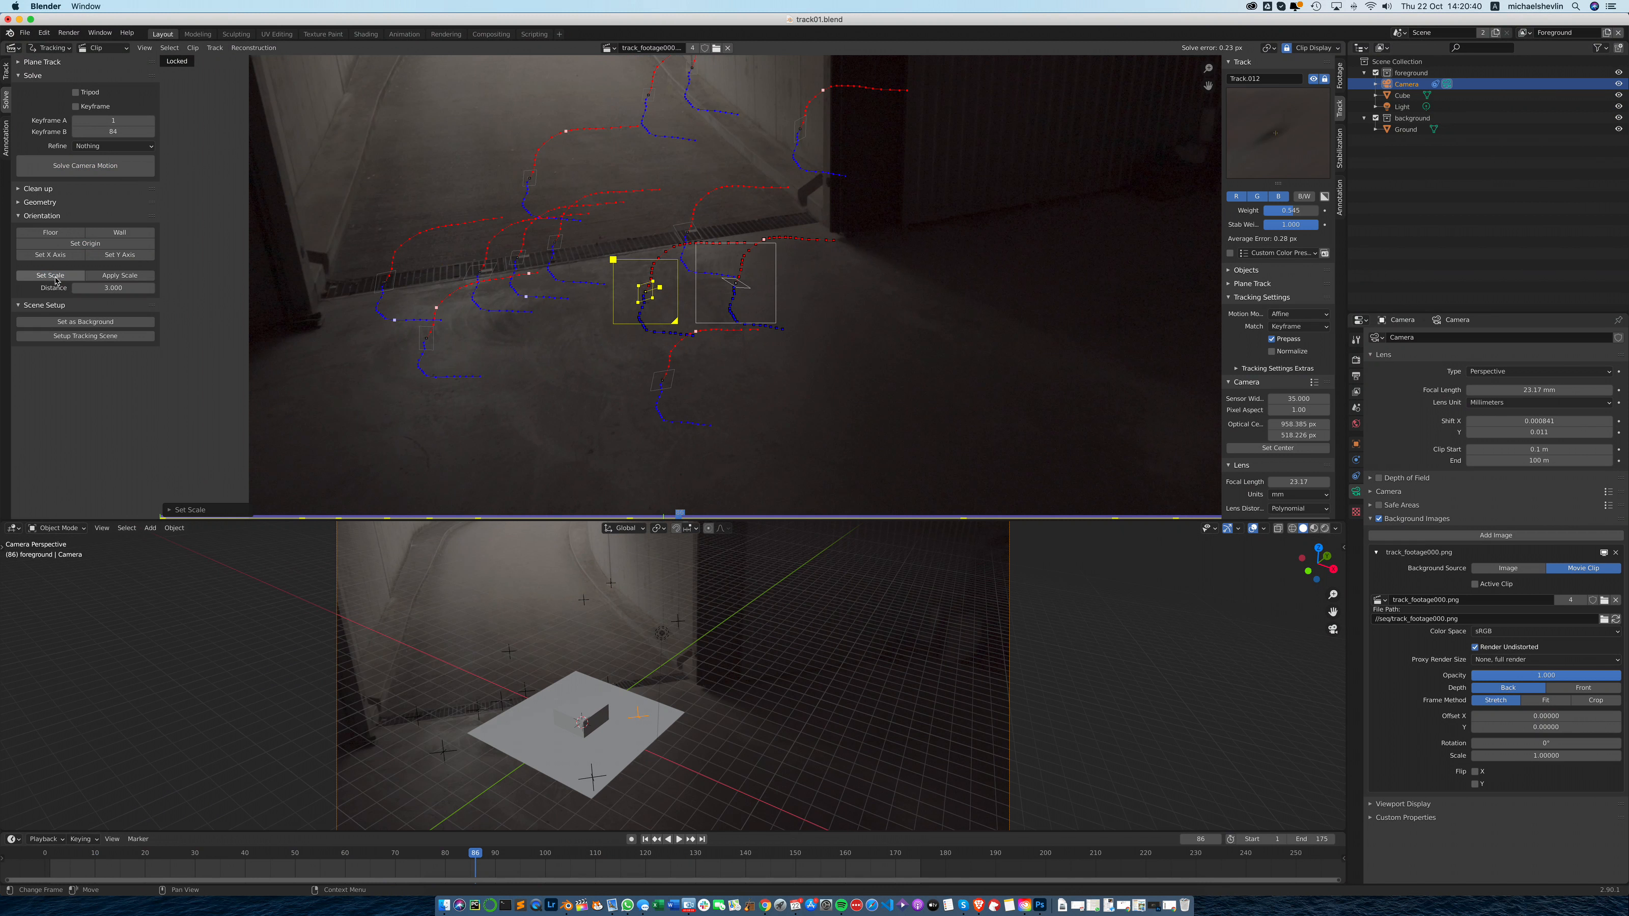
Set the distance between the two selected markers to 2 and apply it as the scene scale.
{"action": "left_click", "coordinate": [109, 289]}
{"action": "type", "text": "2"}
{"action": "key", "text": "Return"}
{"action": "left_click", "coordinate": [63, 276]}
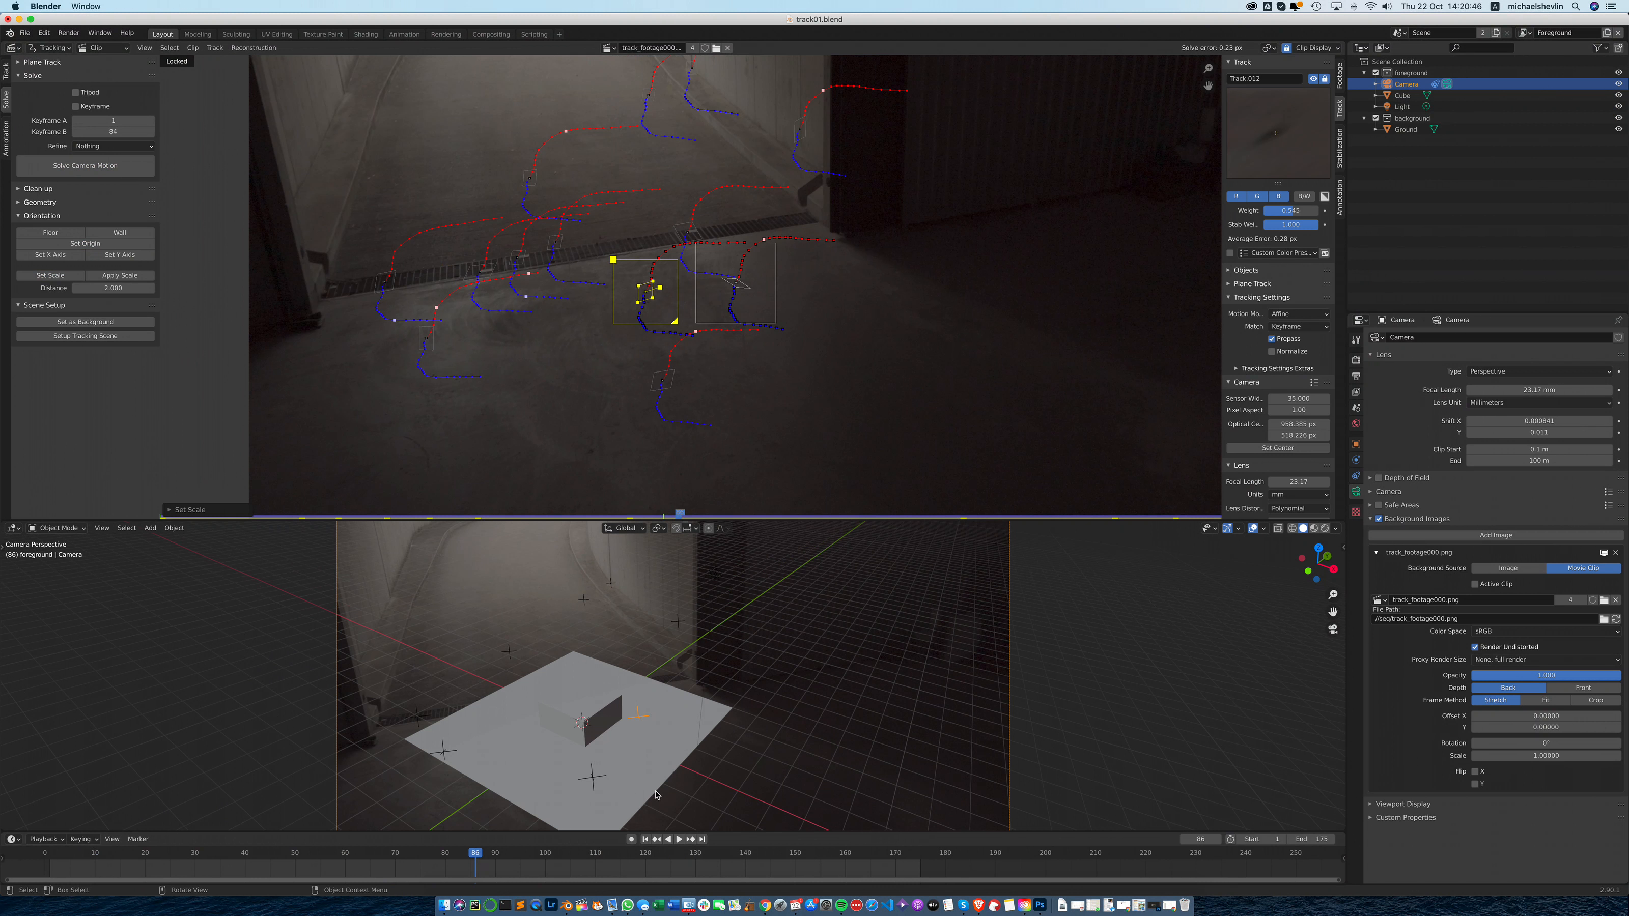
Review the playback up to frame 114 and define the floor plane from markers Track.011, Track.010 and Track.009.
{"action": "left_click", "coordinate": [383, 857]}
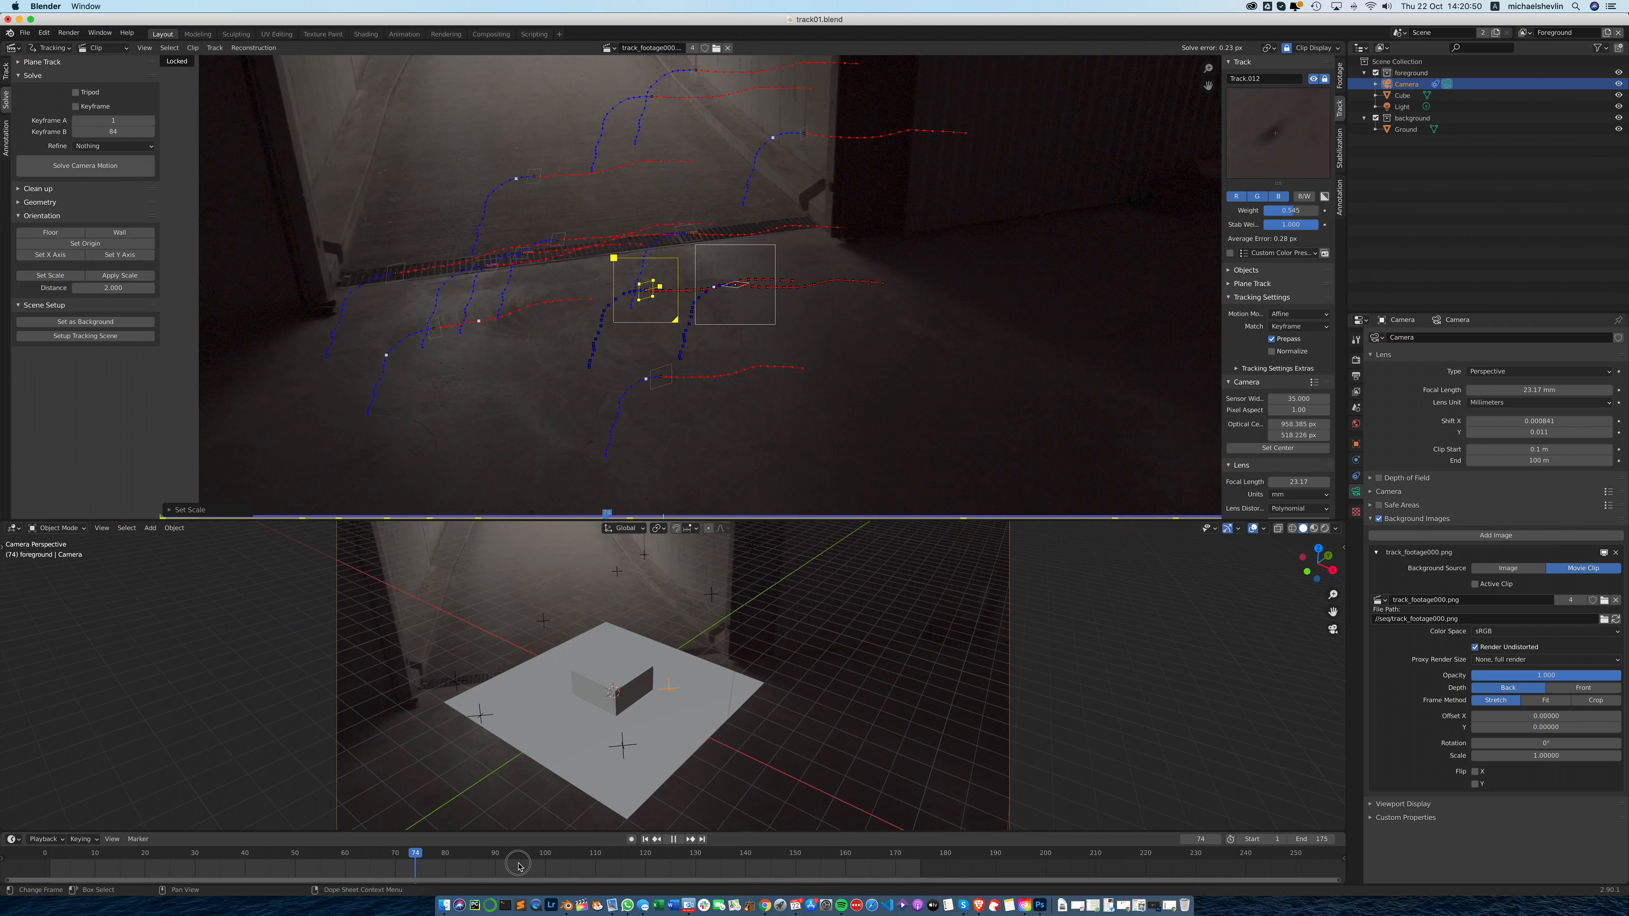
{"action": "left_click_drag", "start_coordinate": [556, 869], "coordinate": [616, 869]}
{"action": "key", "text": "space"}
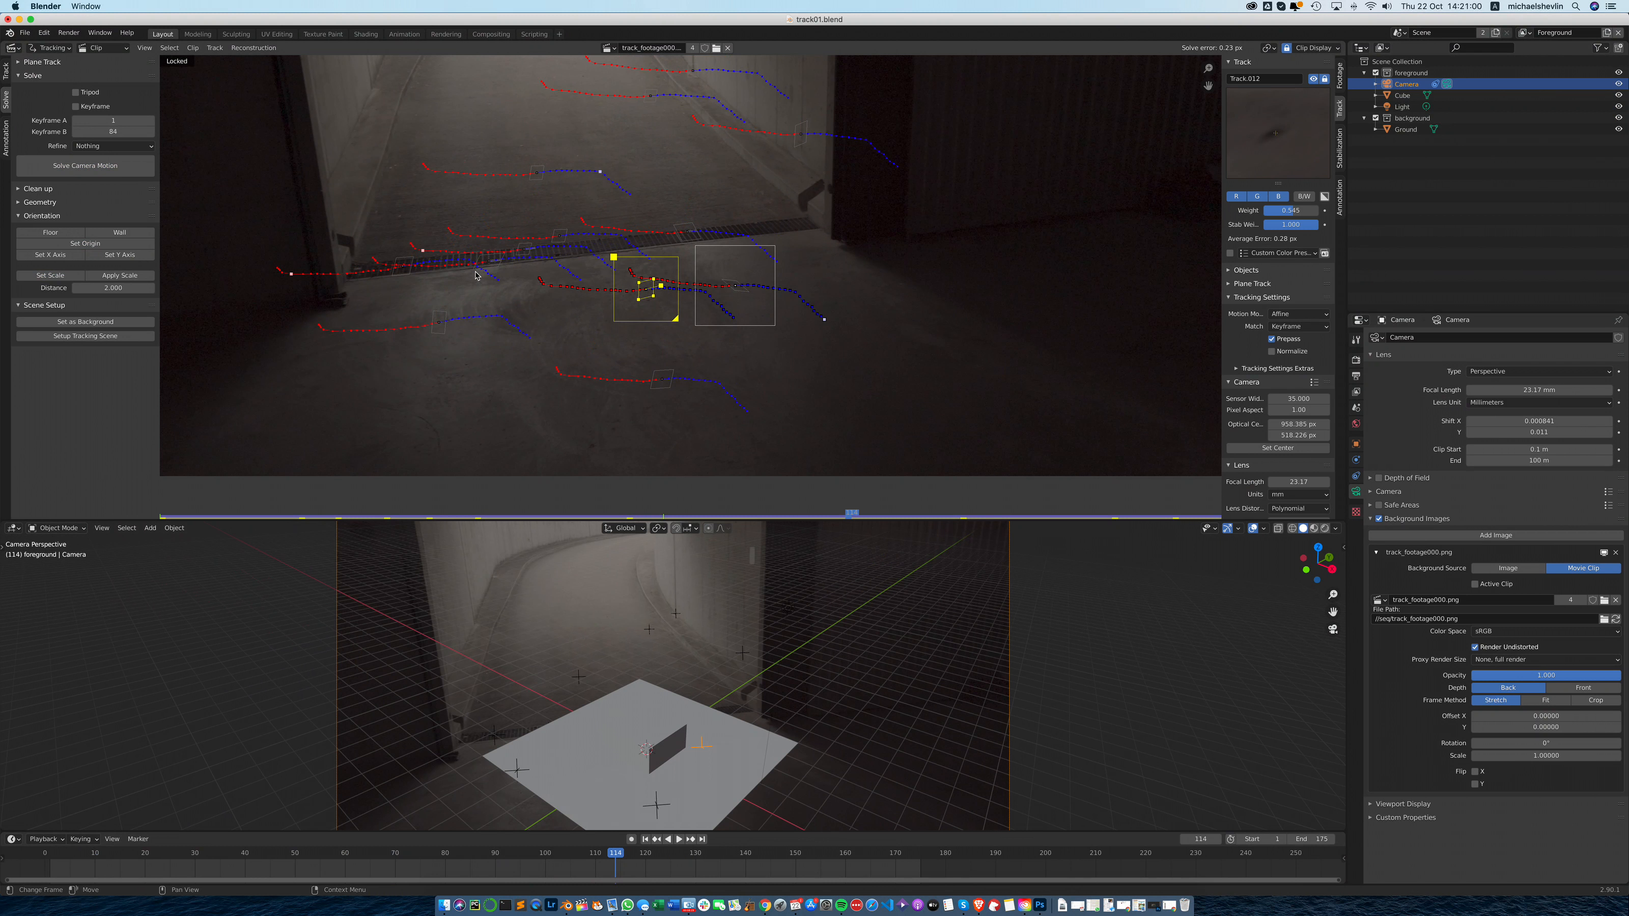
{"action": "left_click", "coordinate": [432, 325]}
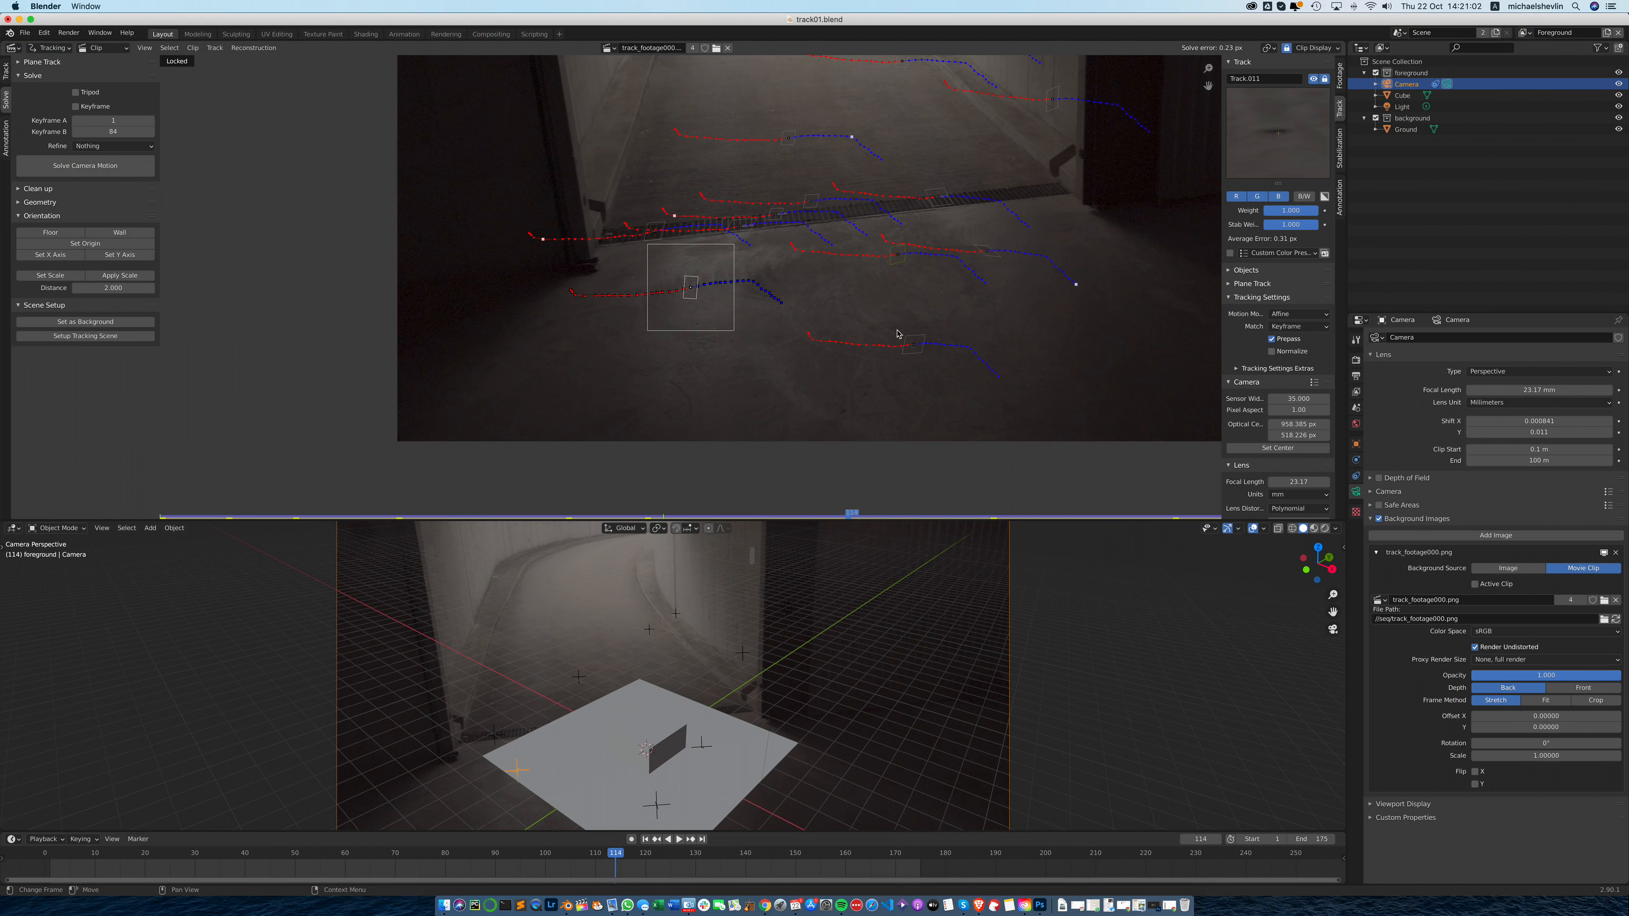
{"action": "left_click", "coordinate": [914, 345], "text": "shift"}
{"action": "left_click", "coordinate": [790, 228], "text": "shift"}
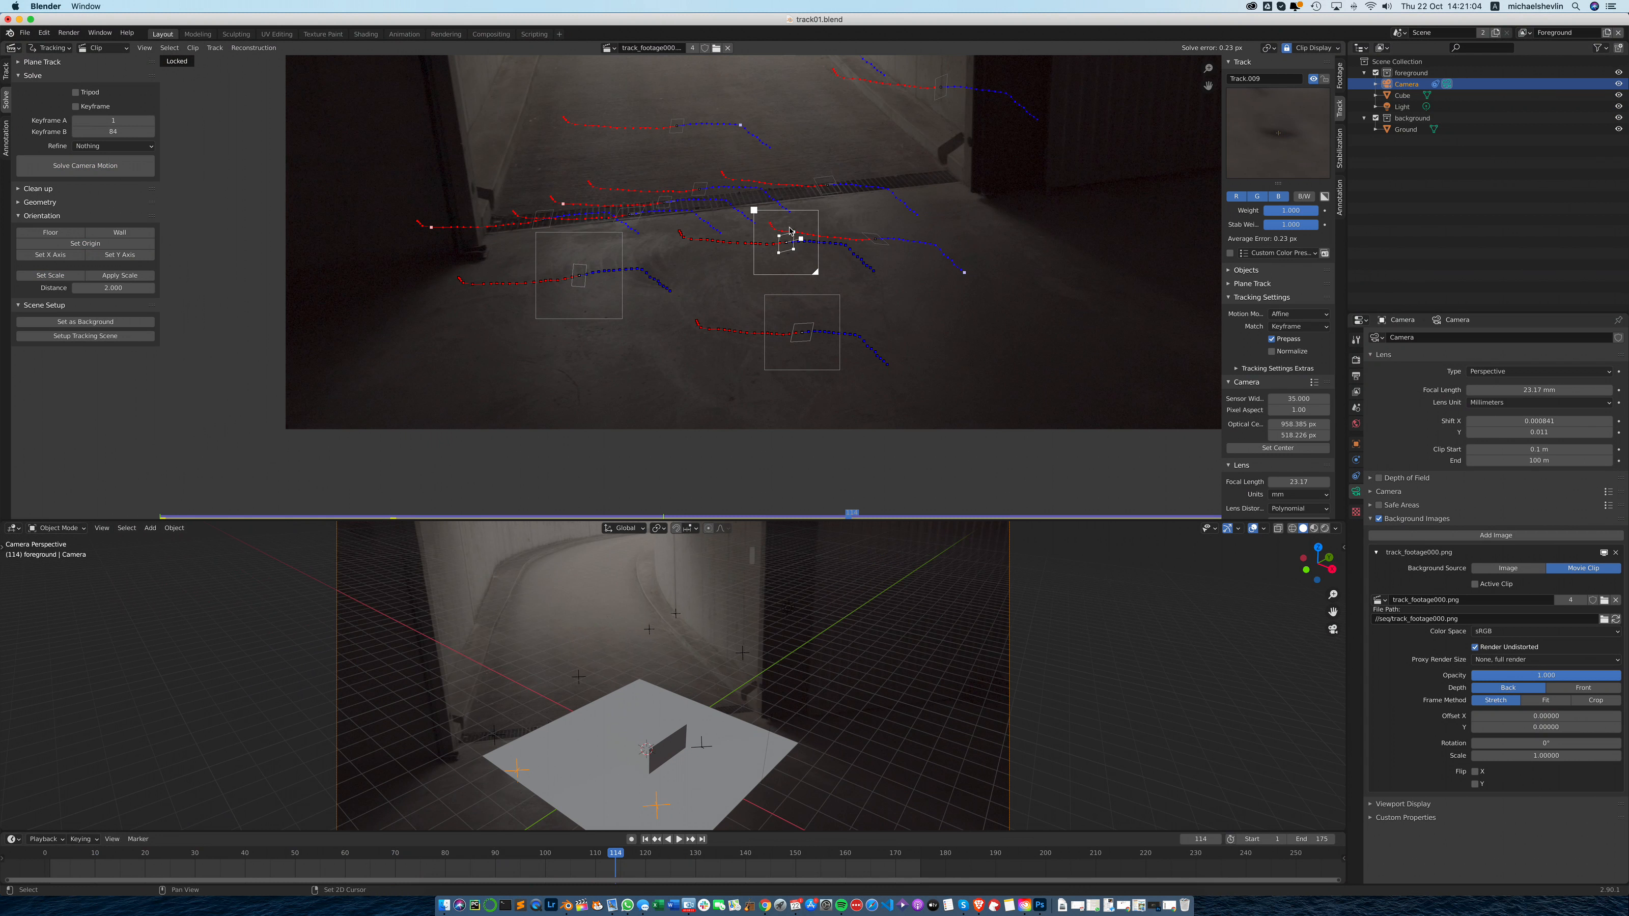
{"action": "left_click", "coordinate": [50, 232]}
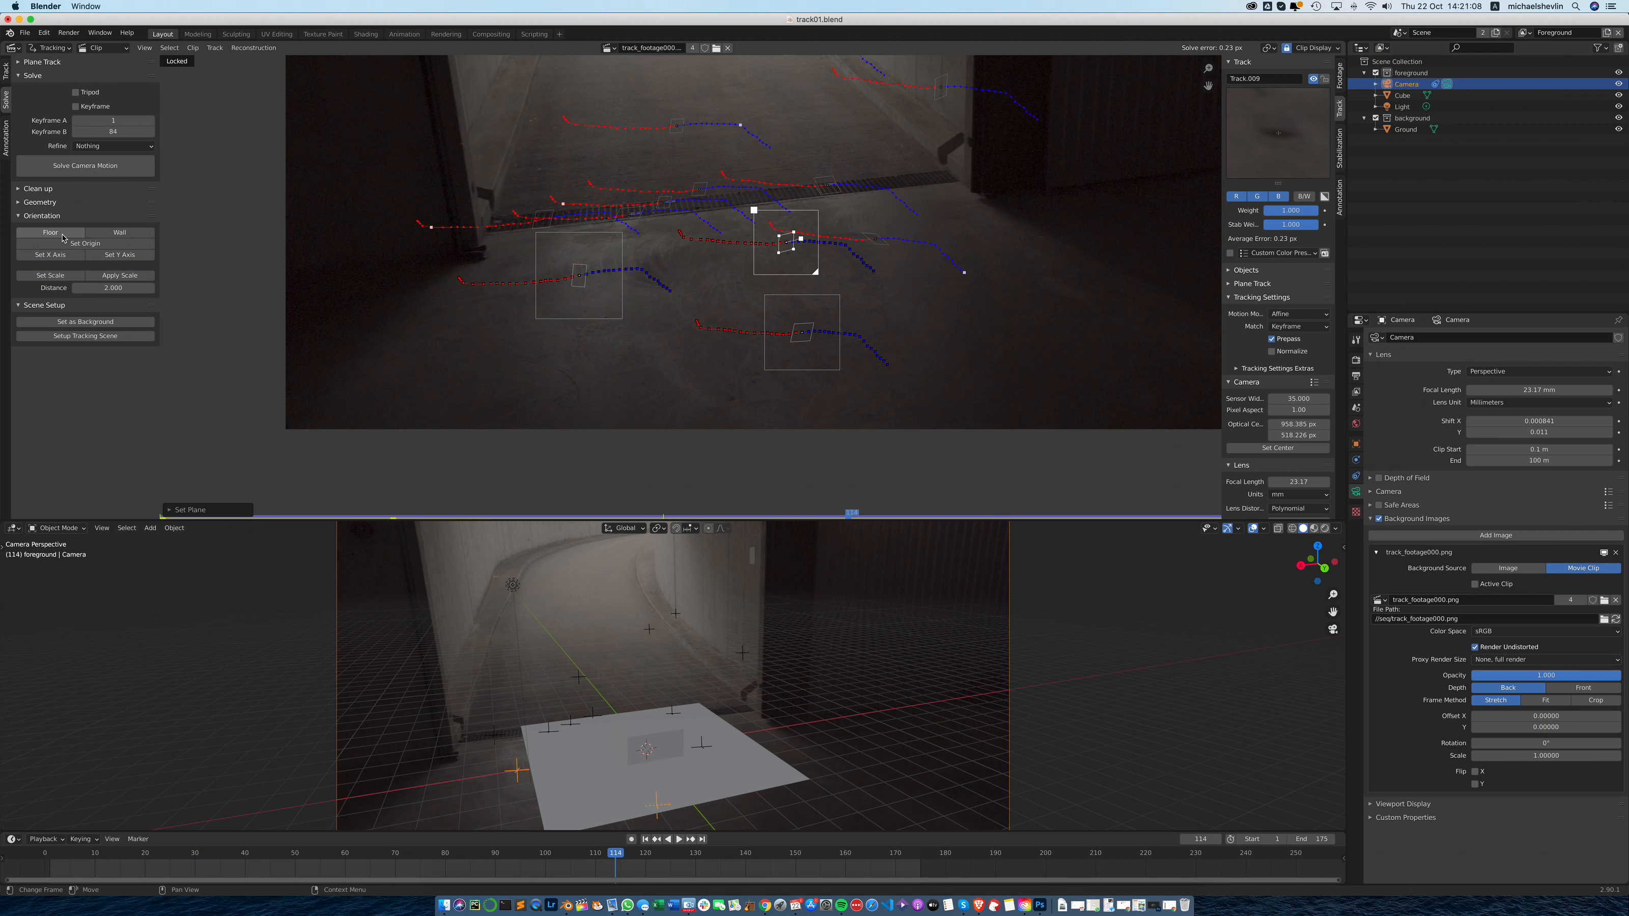
Play back and scrub the footage to check the floor alignment, stopping at frame 107.
{"action": "key", "text": "space"}
{"action": "left_click_drag", "start_coordinate": [493, 860], "coordinate": [579, 865]}
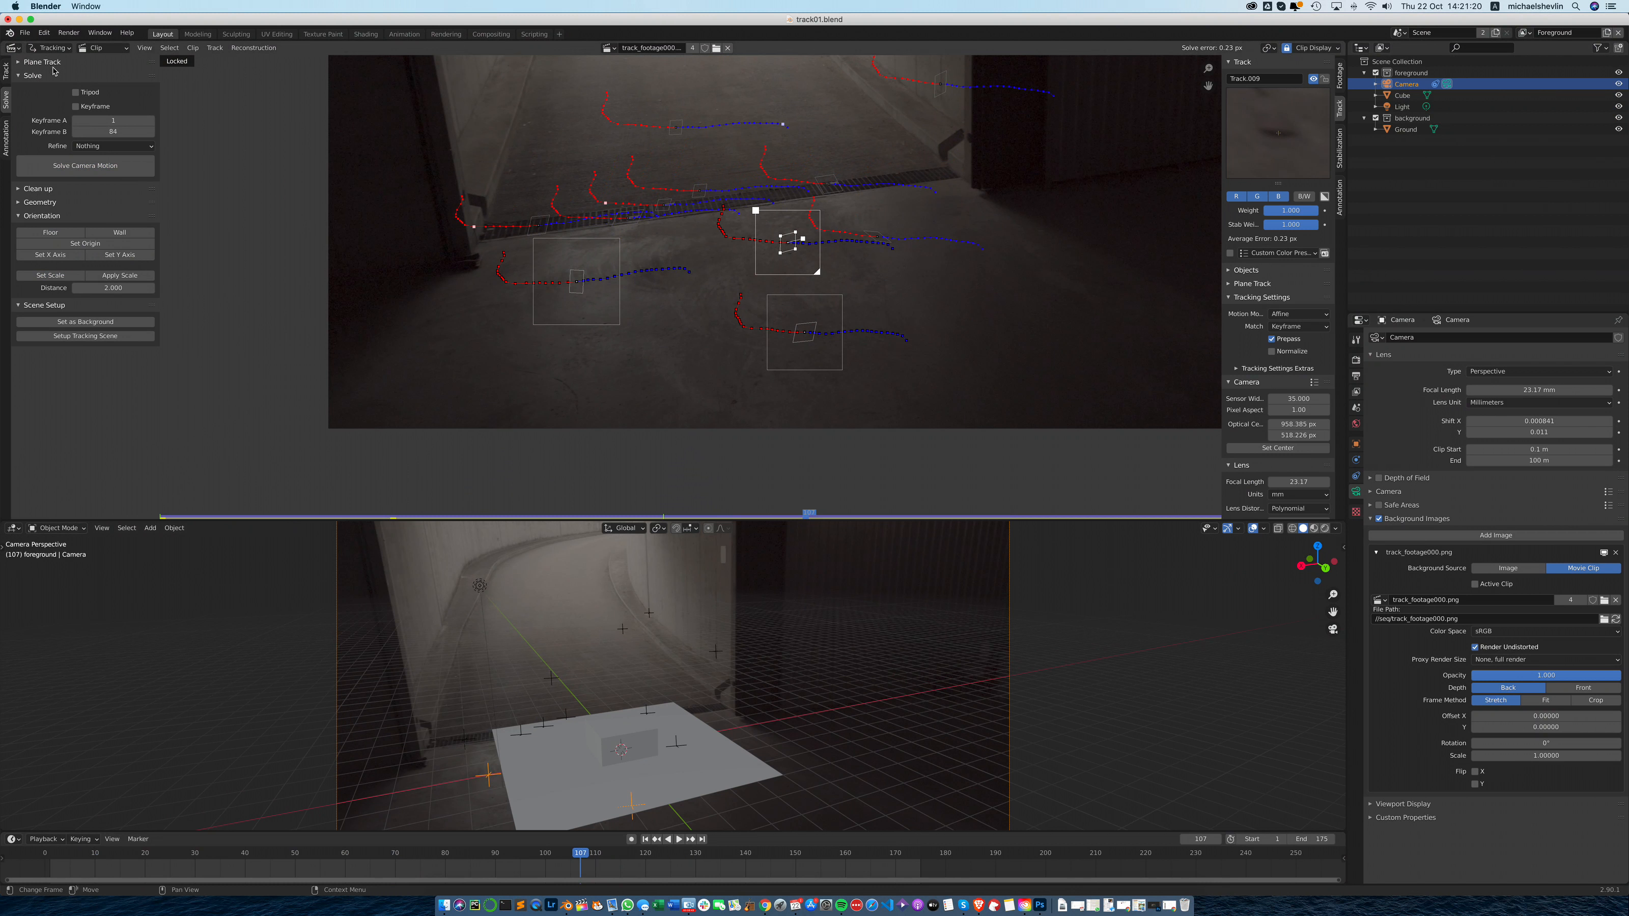
Save the project as a new version named track02.blend in the Blender Tracking folder.
{"action": "left_click", "coordinate": [25, 32]}
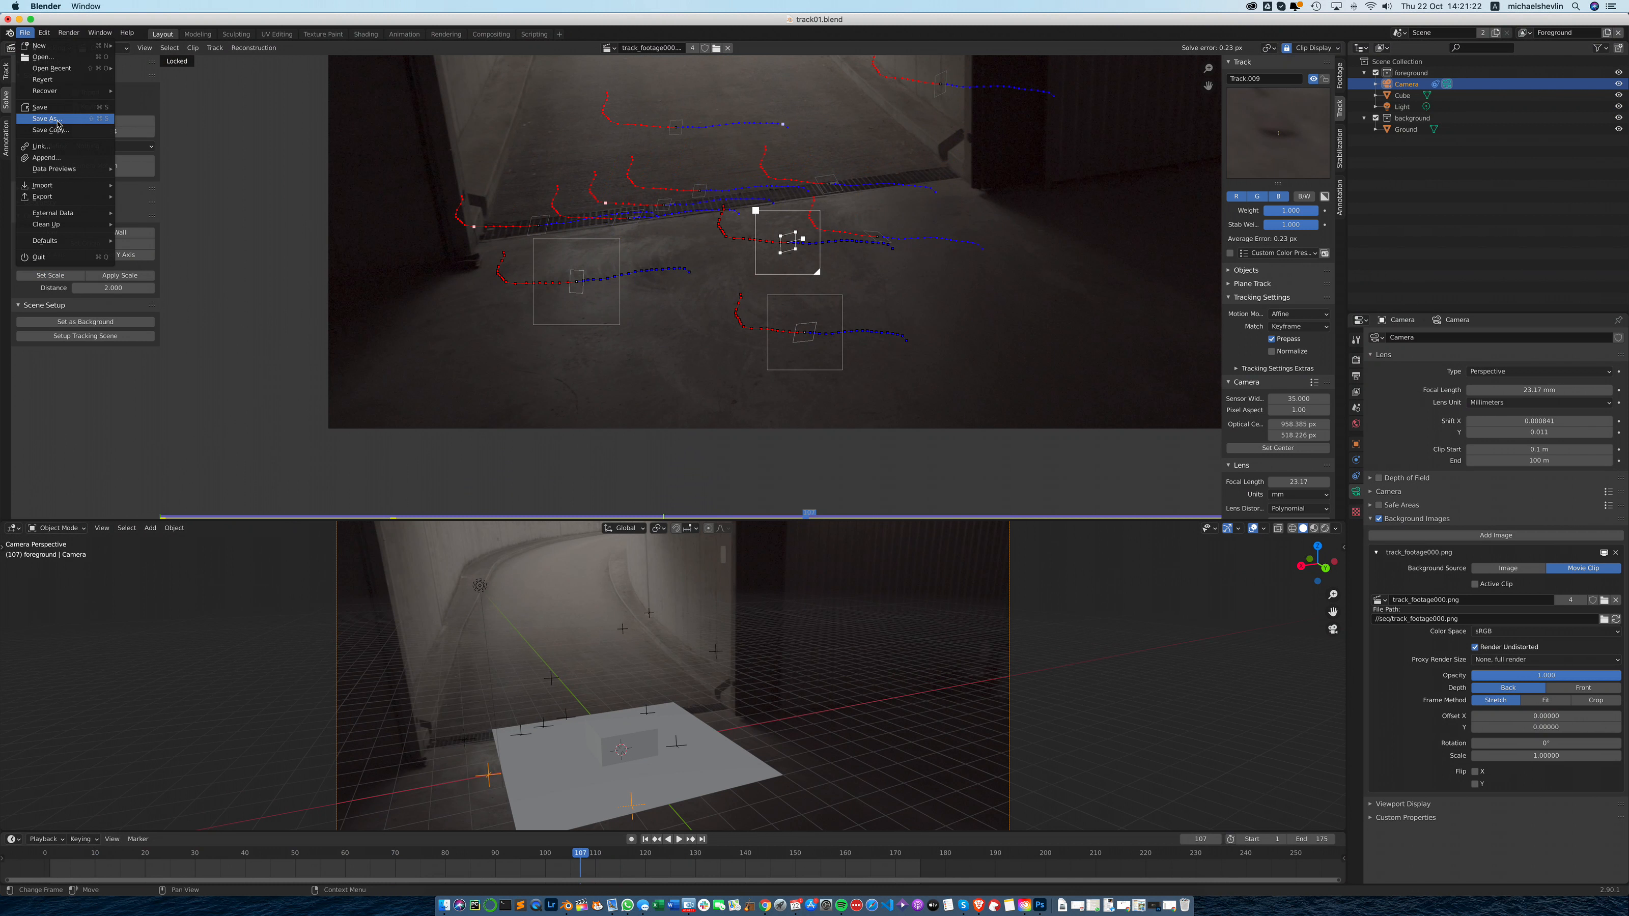
{"action": "key", "text": "Escape"}
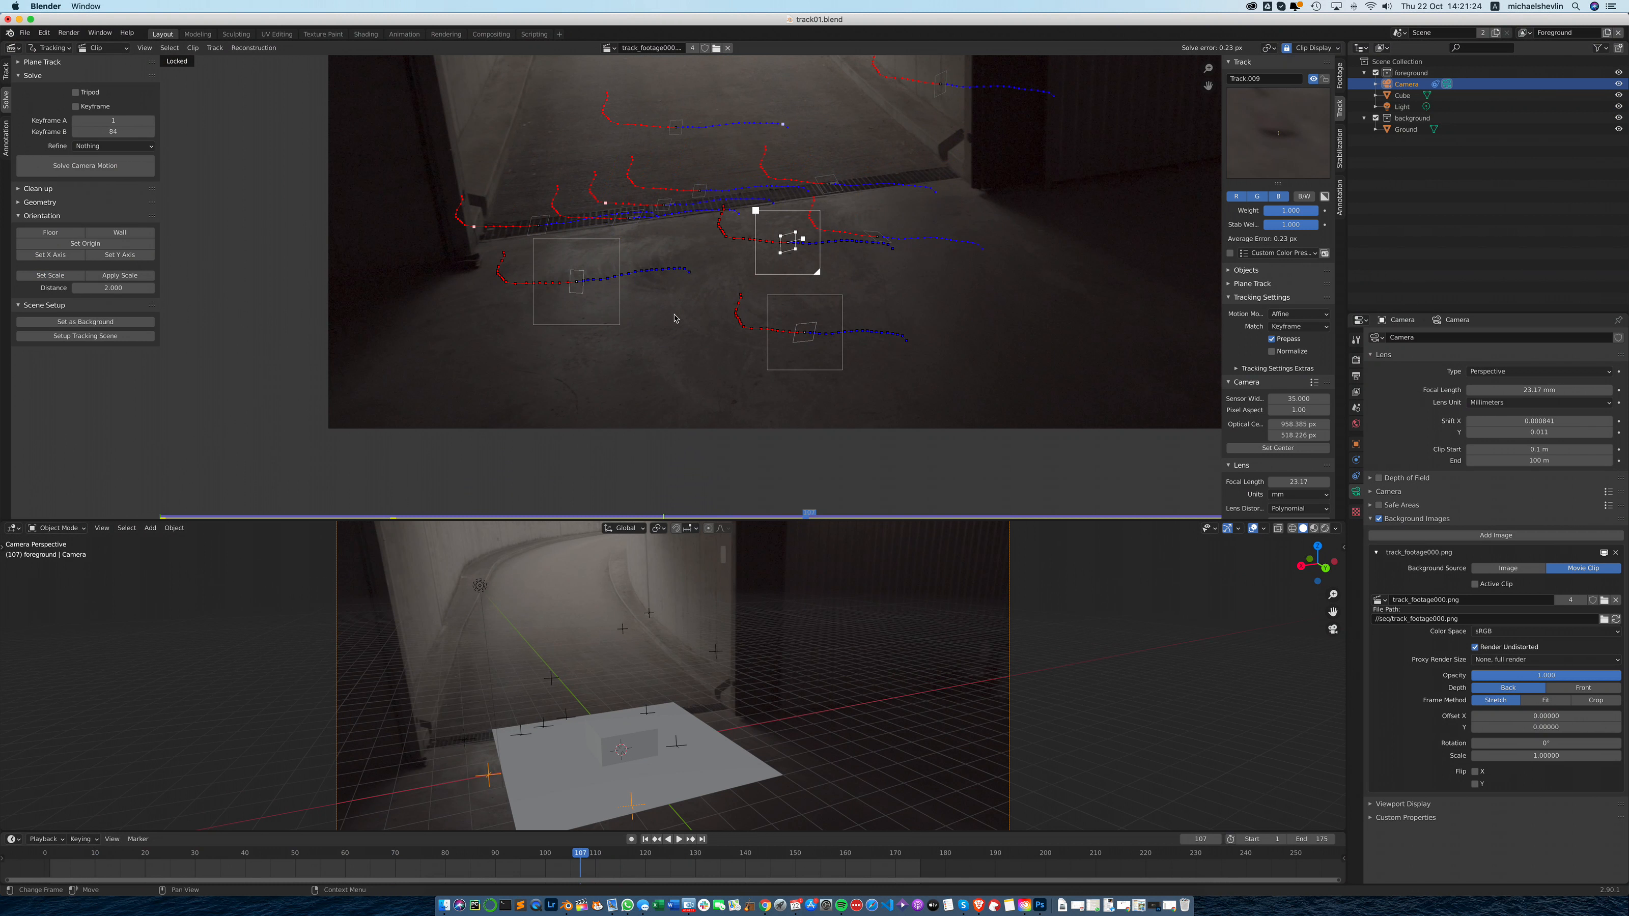
{"action": "key", "text": "shift+super+s"}
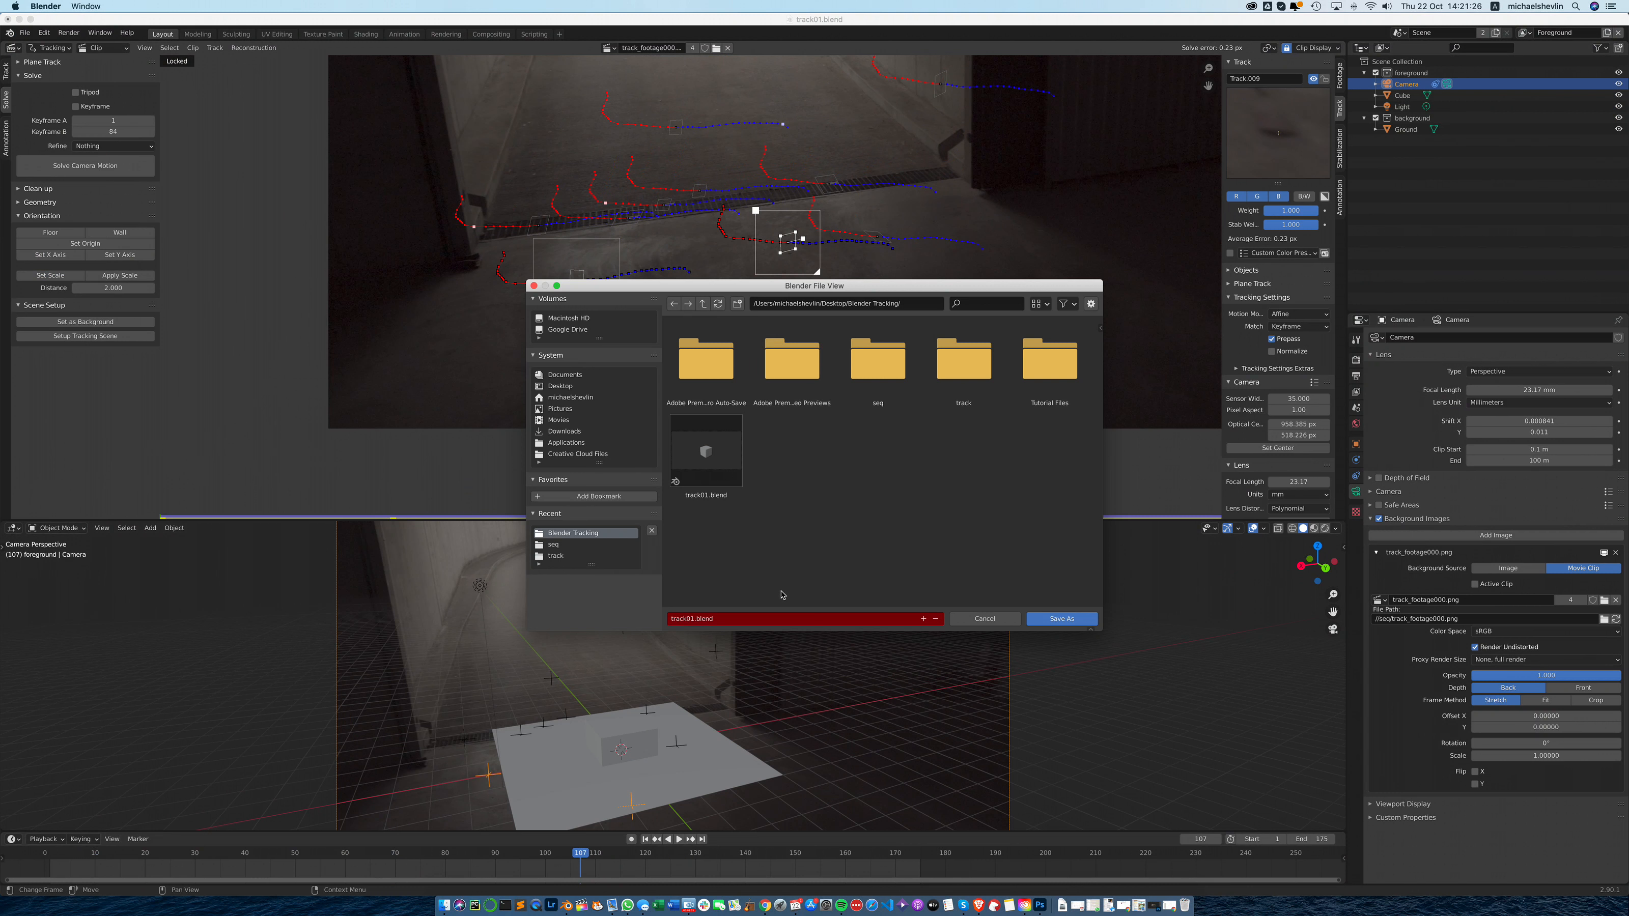
{"action": "left_click", "coordinate": [693, 618]}
{"action": "left_click", "coordinate": [694, 618]}
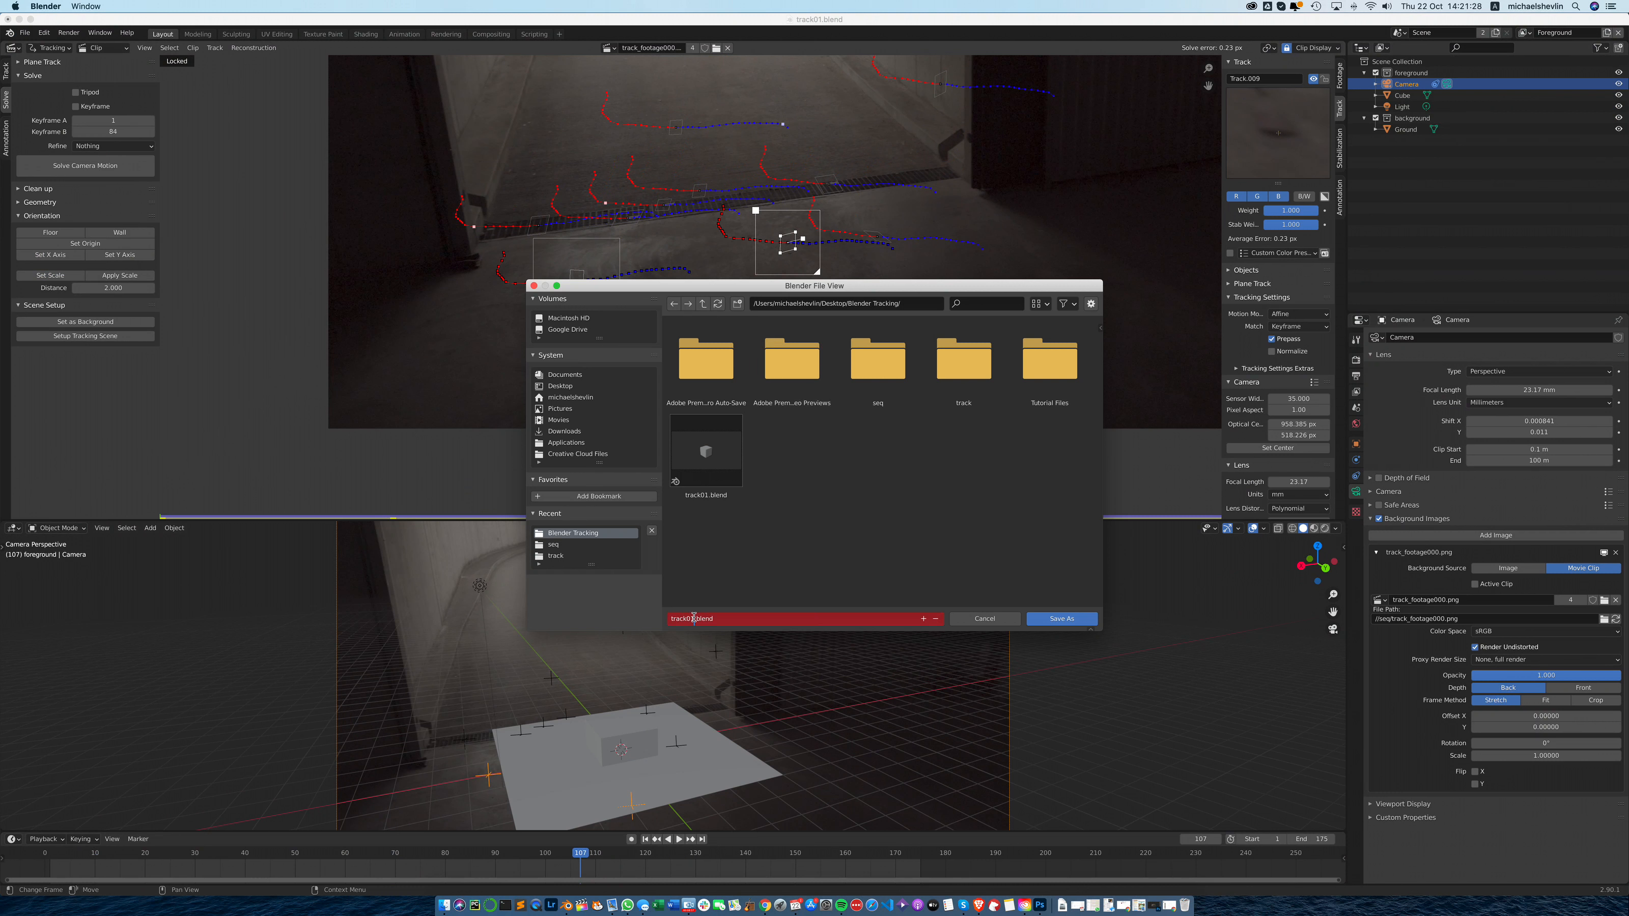
{"action": "key", "text": "BackSpace"}
{"action": "type", "text": "2"}
{"action": "left_click", "coordinate": [1071, 621]}
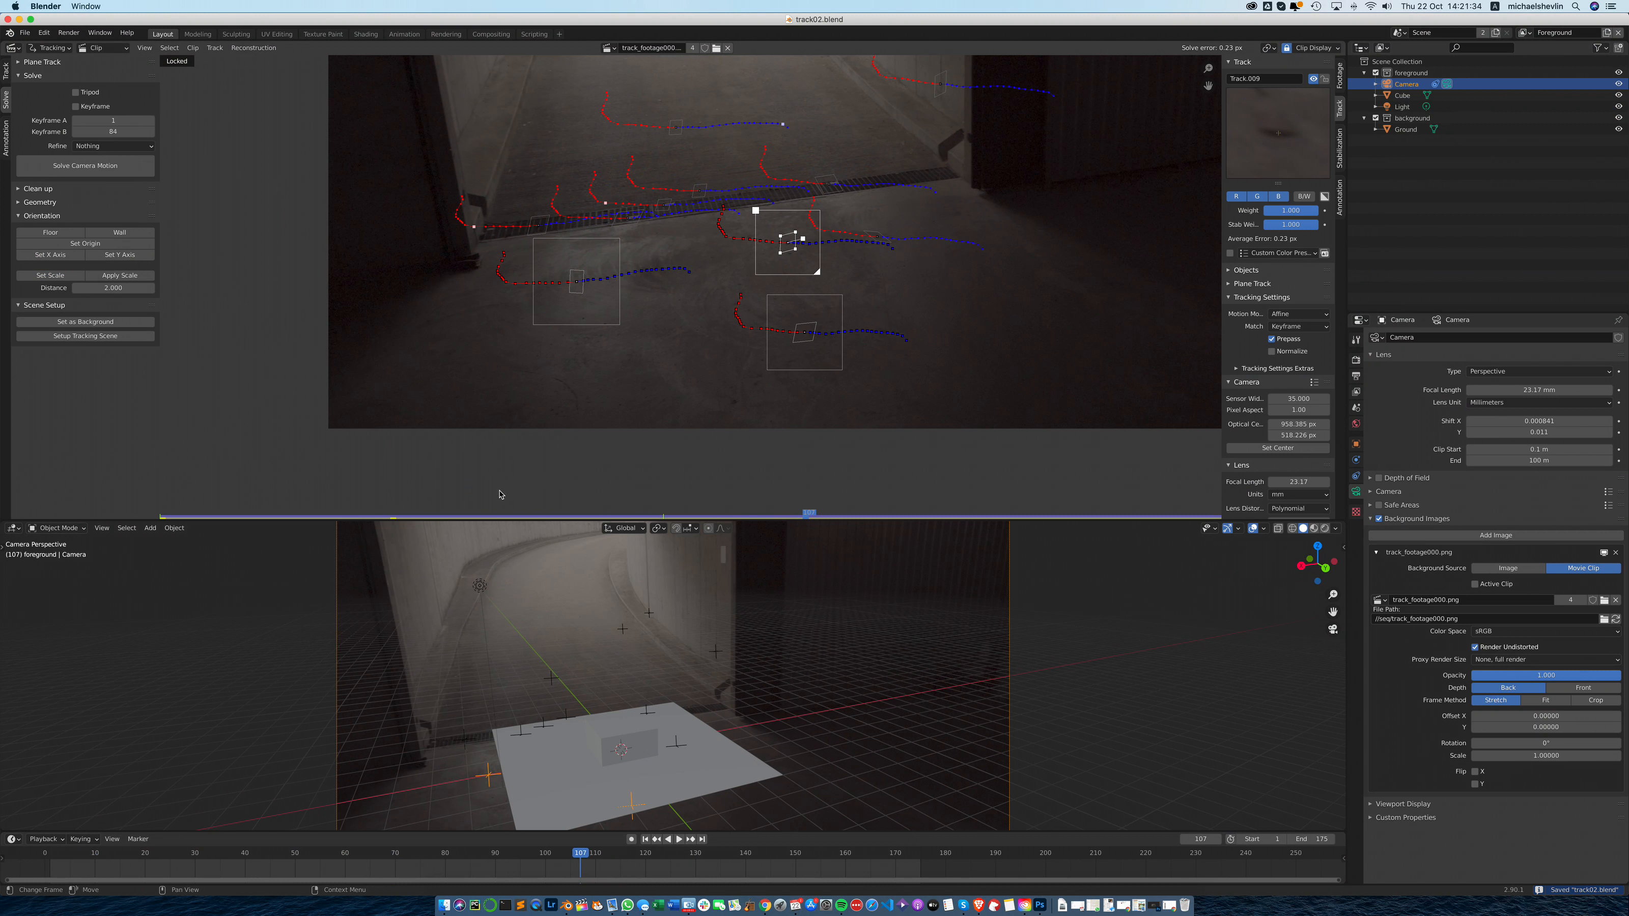
Switch to the Modeling workspace and view the scene through the camera.
{"action": "left_click", "coordinate": [13, 49]}
{"action": "left_click", "coordinate": [17, 46]}
{"action": "left_click", "coordinate": [195, 35]}
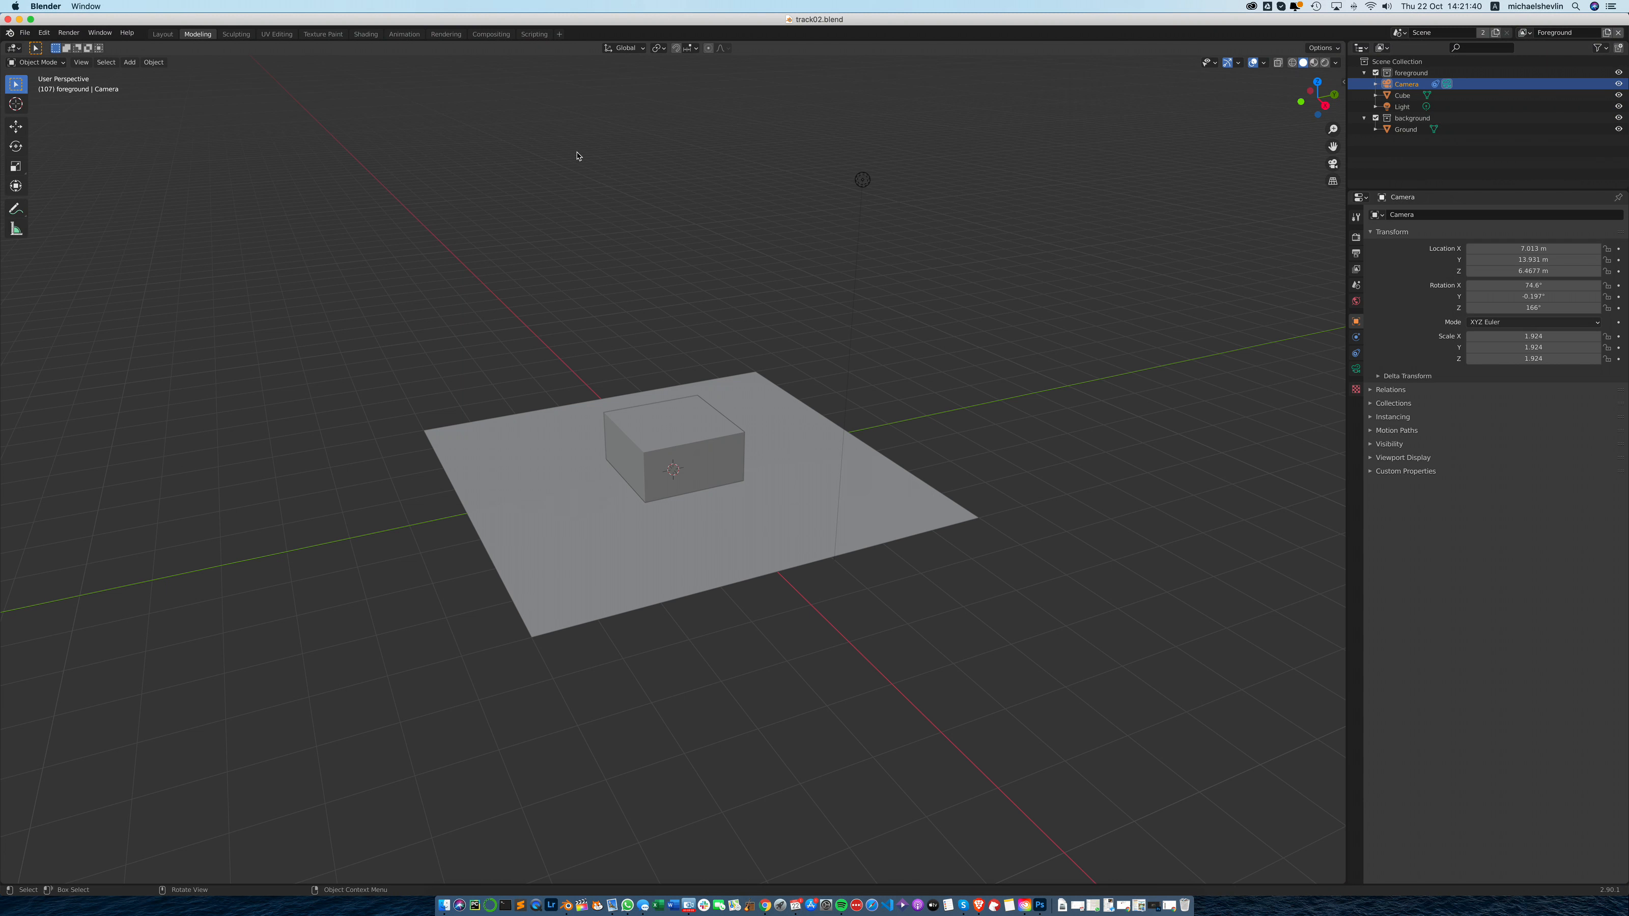
{"action": "key", "text": "KP_0"}
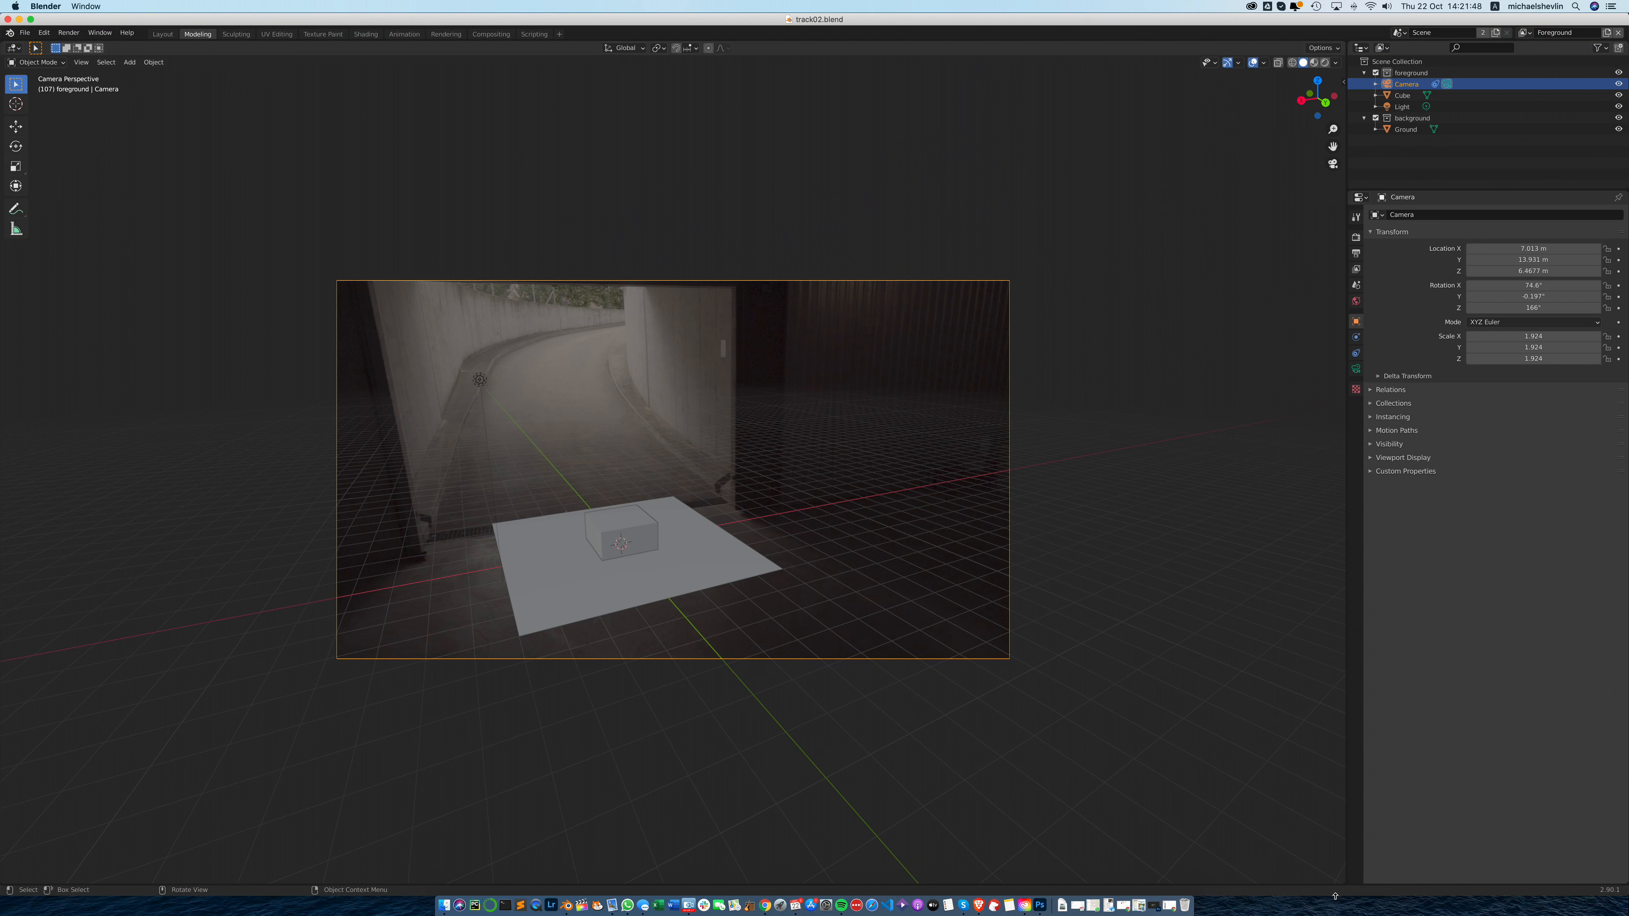
Split a narrow area off the bottom of the 3D viewport and turn it into a Timeline.
{"action": "left_click_drag", "start_coordinate": [1345, 884], "coordinate": [1345, 786]}
{"action": "left_click", "coordinate": [14, 794]}
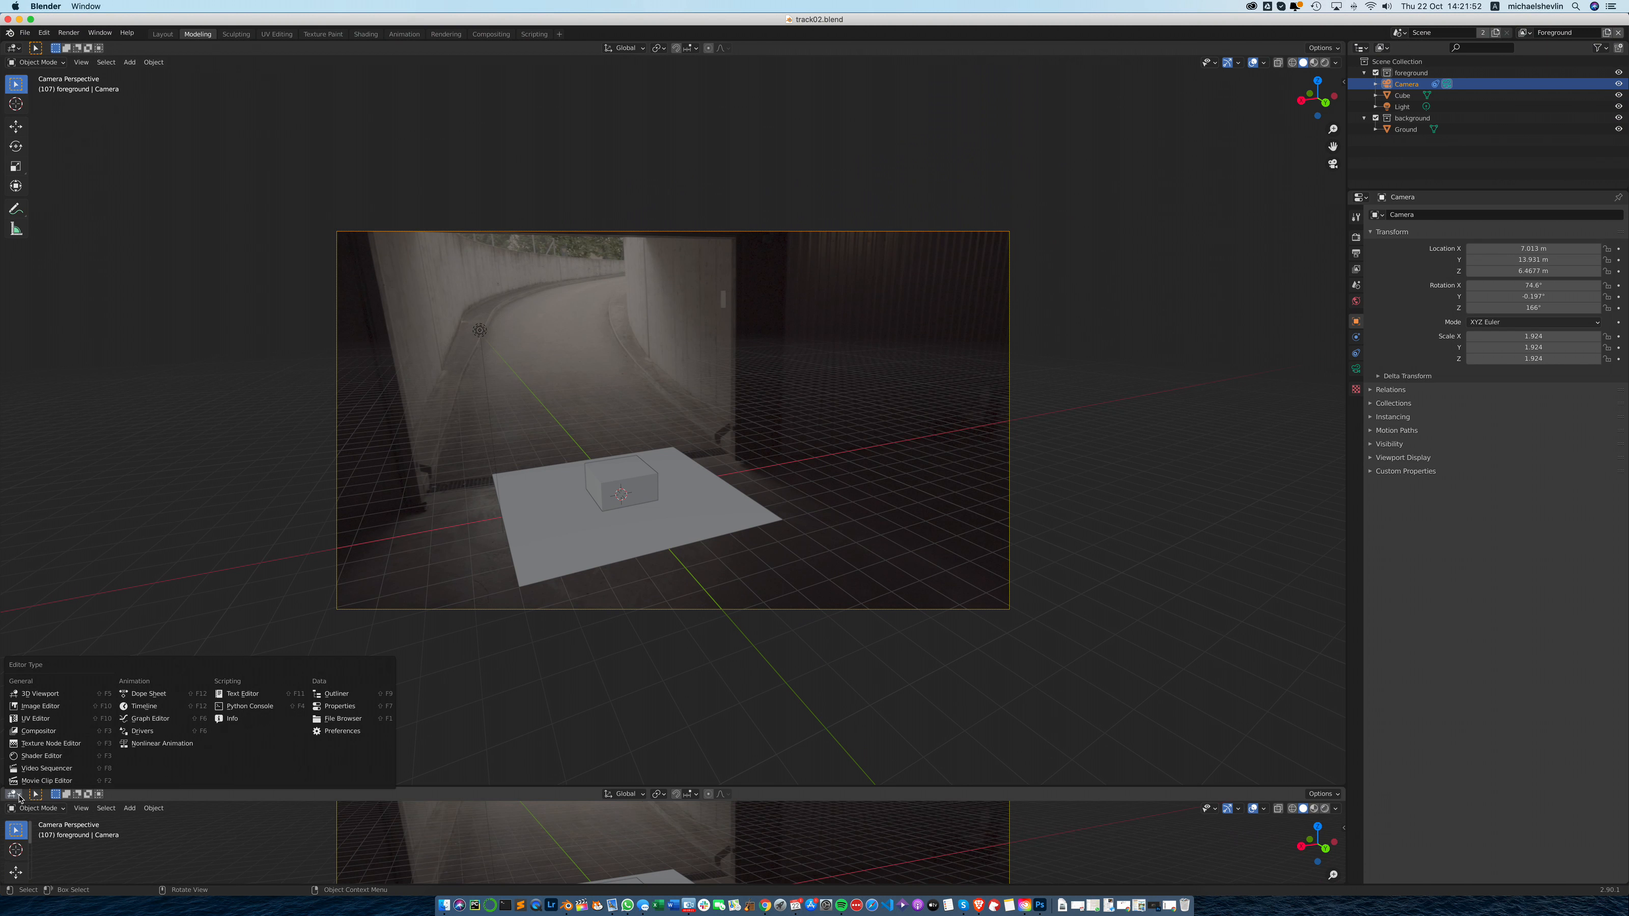
{"action": "left_click", "coordinate": [180, 705]}
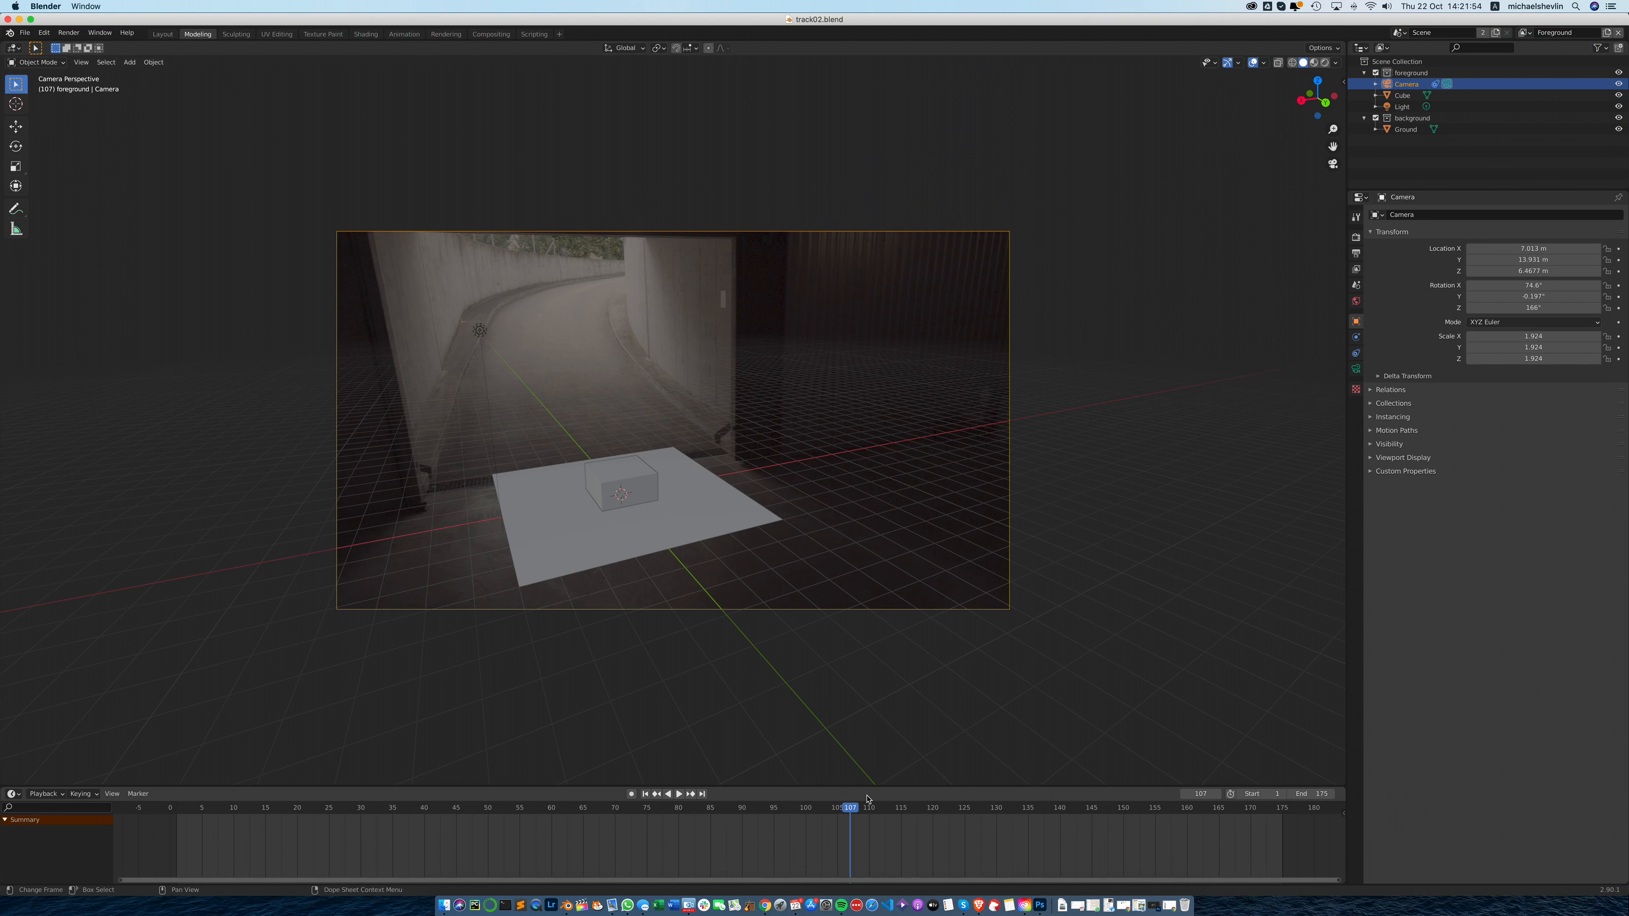
Play and scrub the animation in the camera view, stop at frame 54 and select the cube.
{"action": "left_click", "coordinate": [679, 793]}
{"action": "left_click", "coordinate": [388, 806]}
{"action": "left_click_drag", "start_coordinate": [387, 806], "coordinate": [511, 806]}
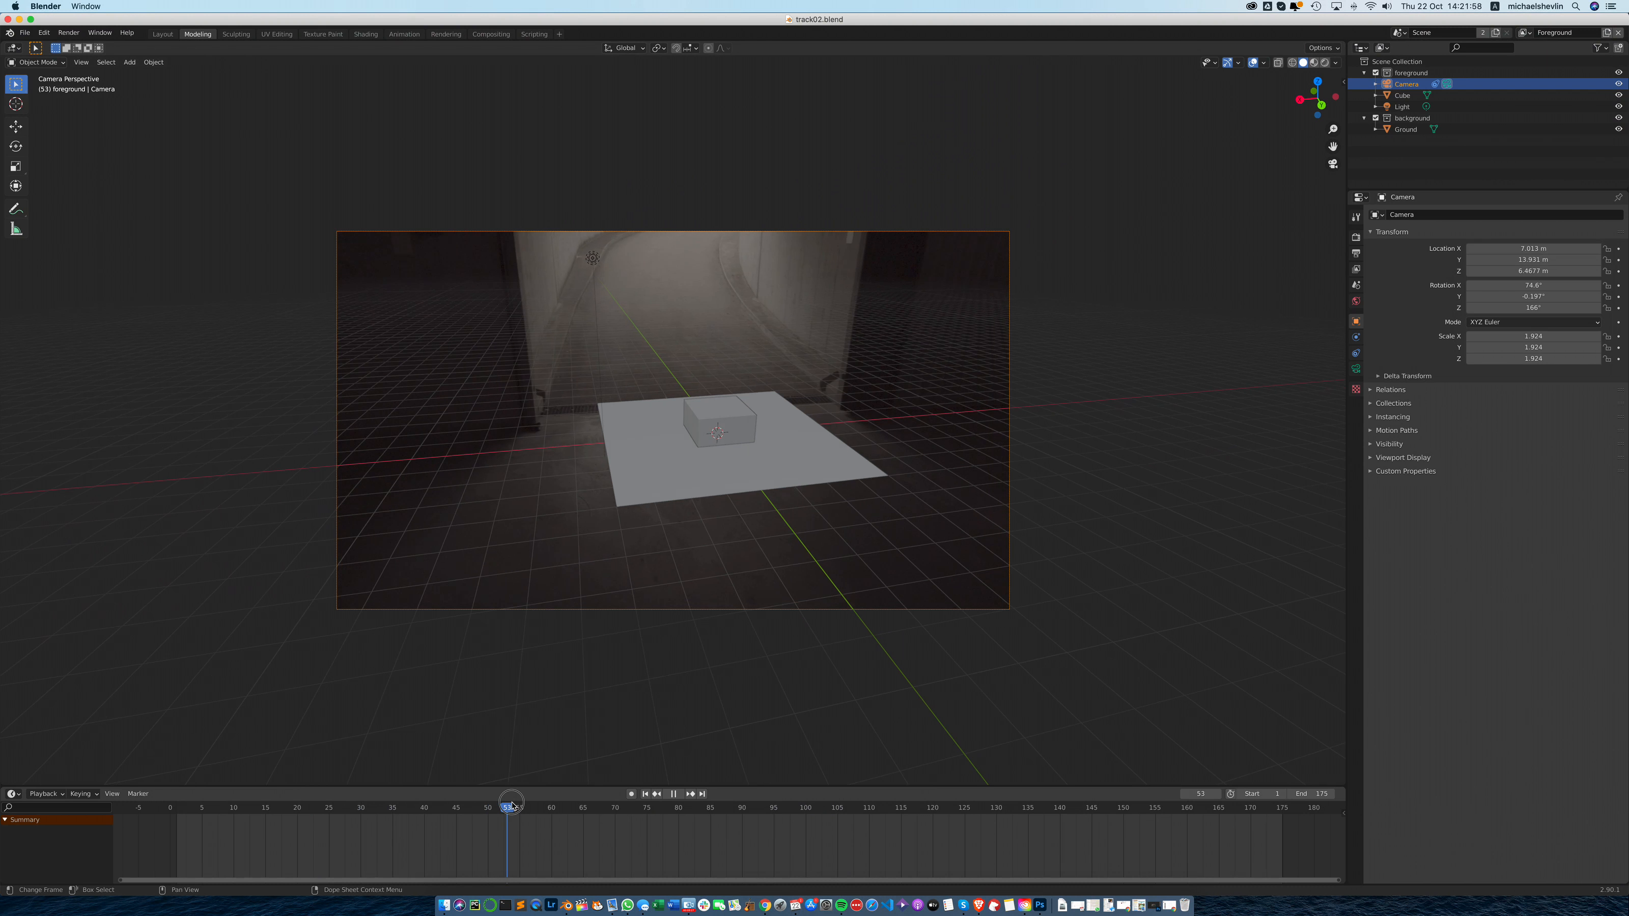
{"action": "key", "text": "space"}
{"action": "left_click", "coordinate": [730, 427]}
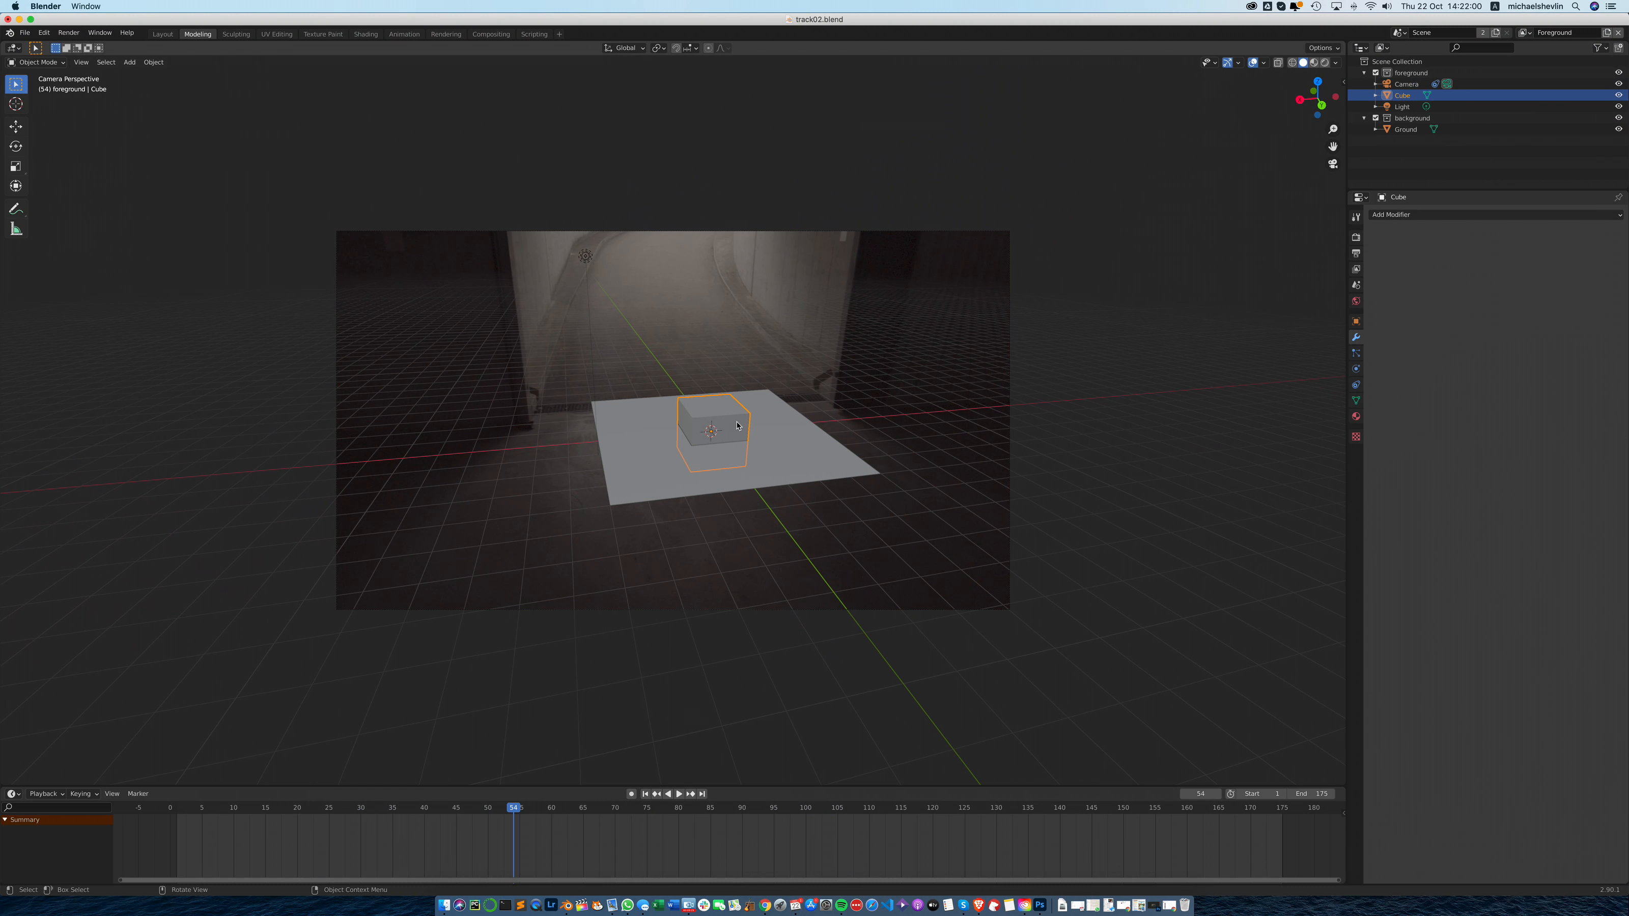